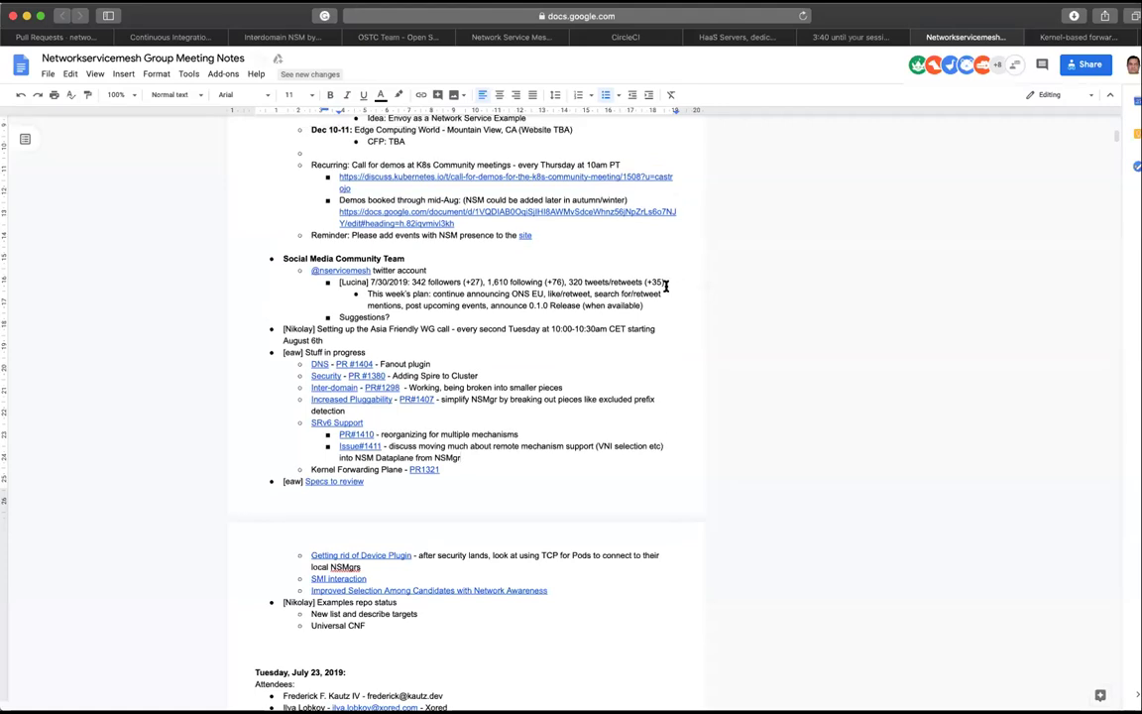
# - Close the unneeded browser tabs, keeping the Networkservicemesh Group Meeting Notes and the pull request #1321 page
pyautogui.click(687, 38)
pyautogui.click(642, 38)
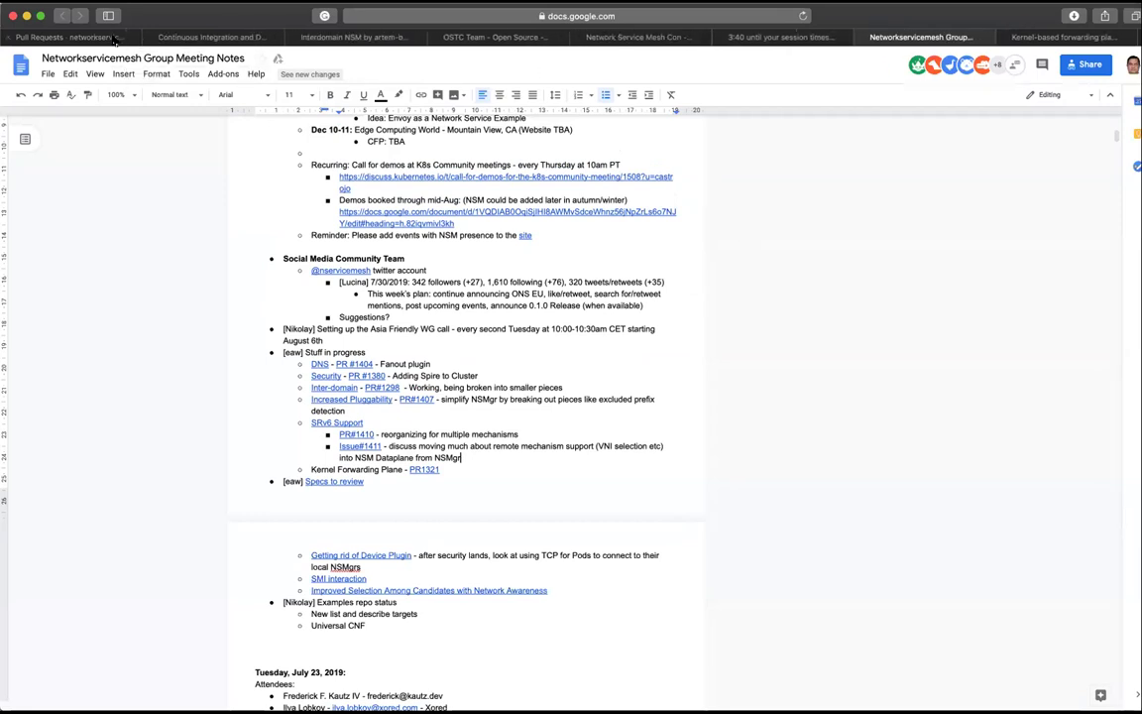
pyautogui.click(8, 36)
pyautogui.click(8, 37)
pyautogui.click(8, 37)
pyautogui.middleClick(139, 40)
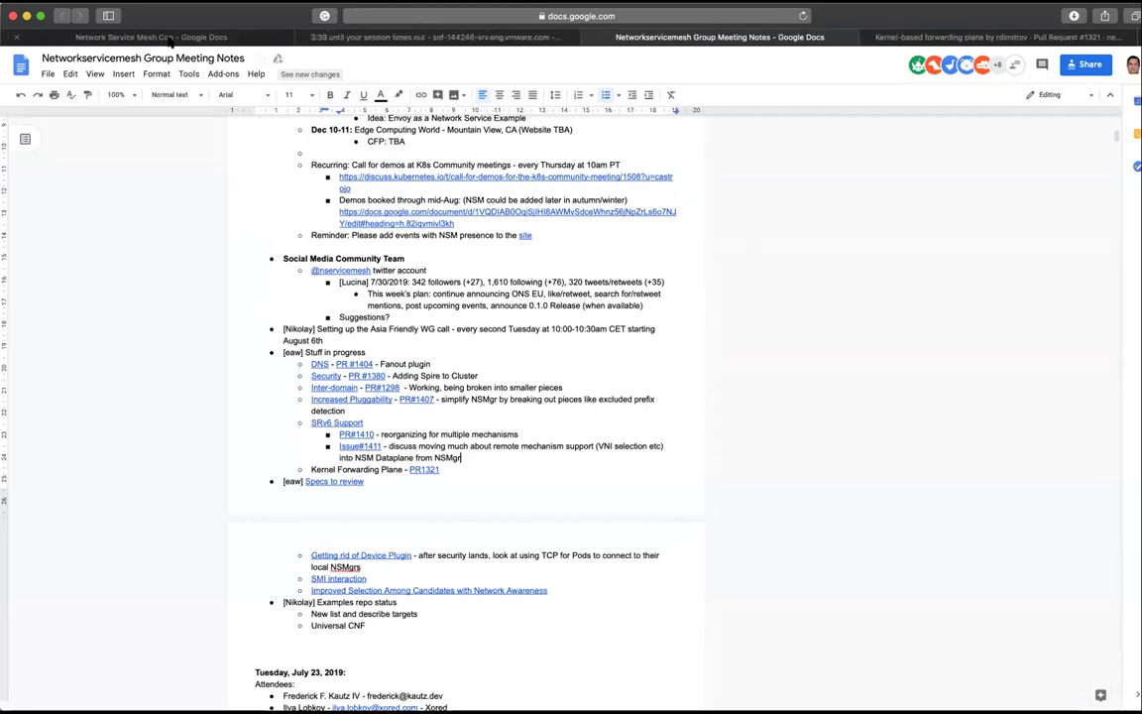
pyautogui.middleClick(146, 39)
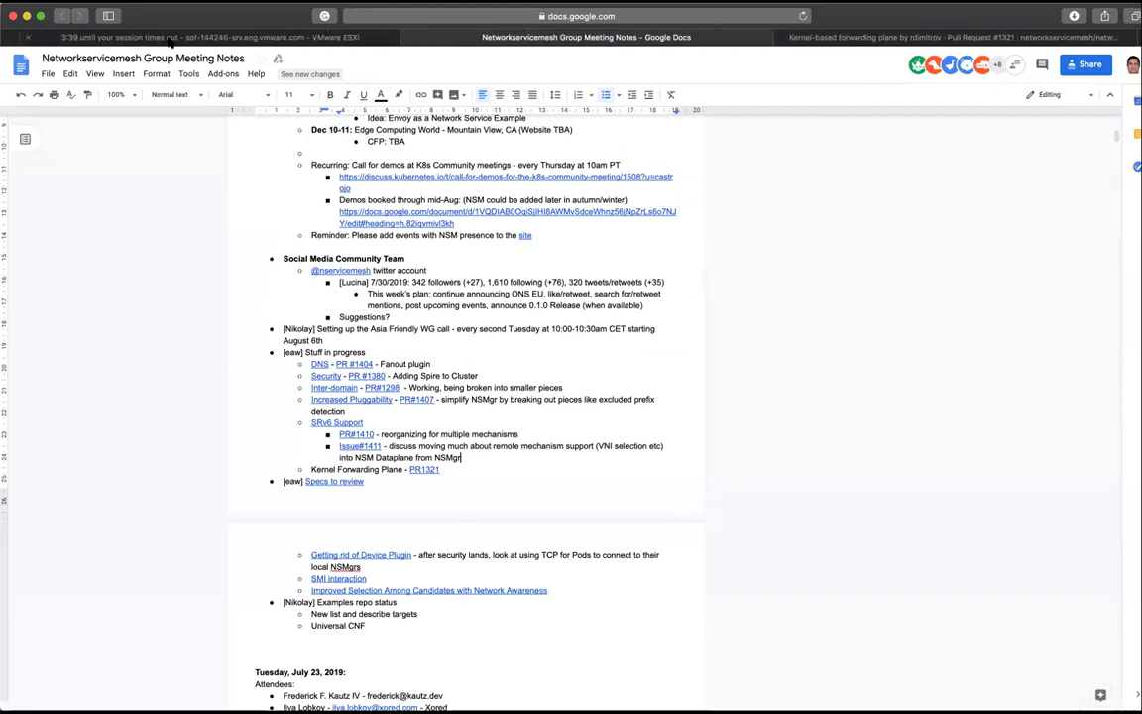
pyautogui.middleClick(103, 38)
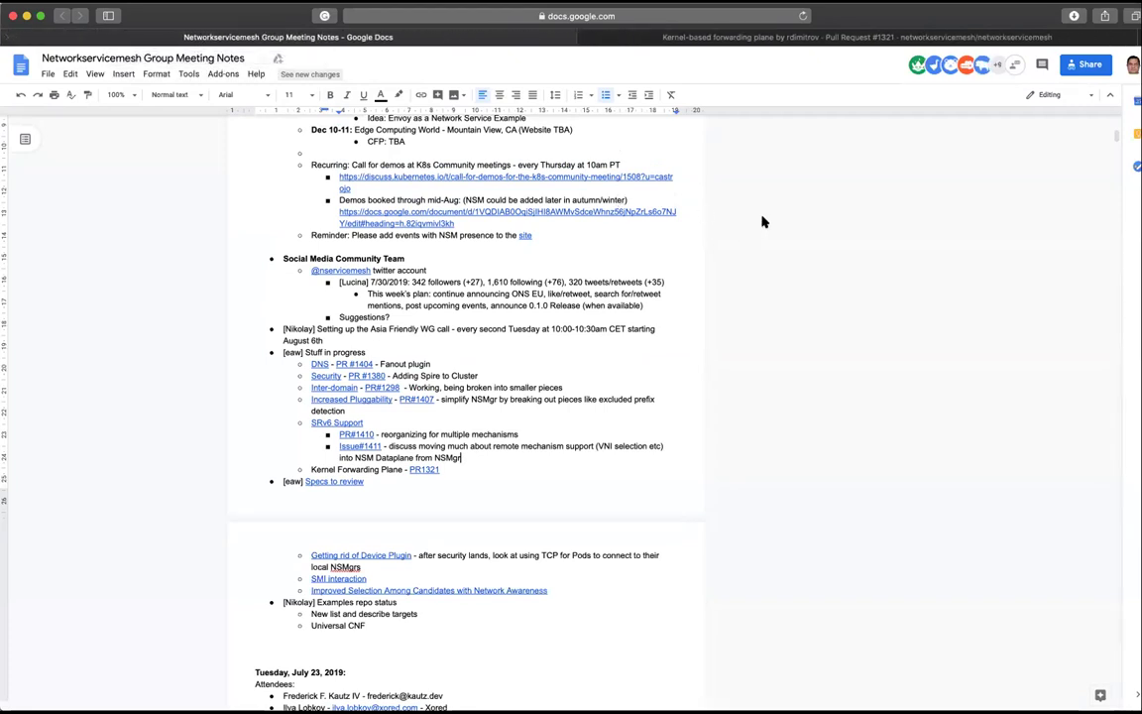
# - Make the browser window full screen and set the meeting notes zoom to Fit at the July 30, 2019 section
pyautogui.click(40, 17)
pyautogui.scroll(20, 500, 414)
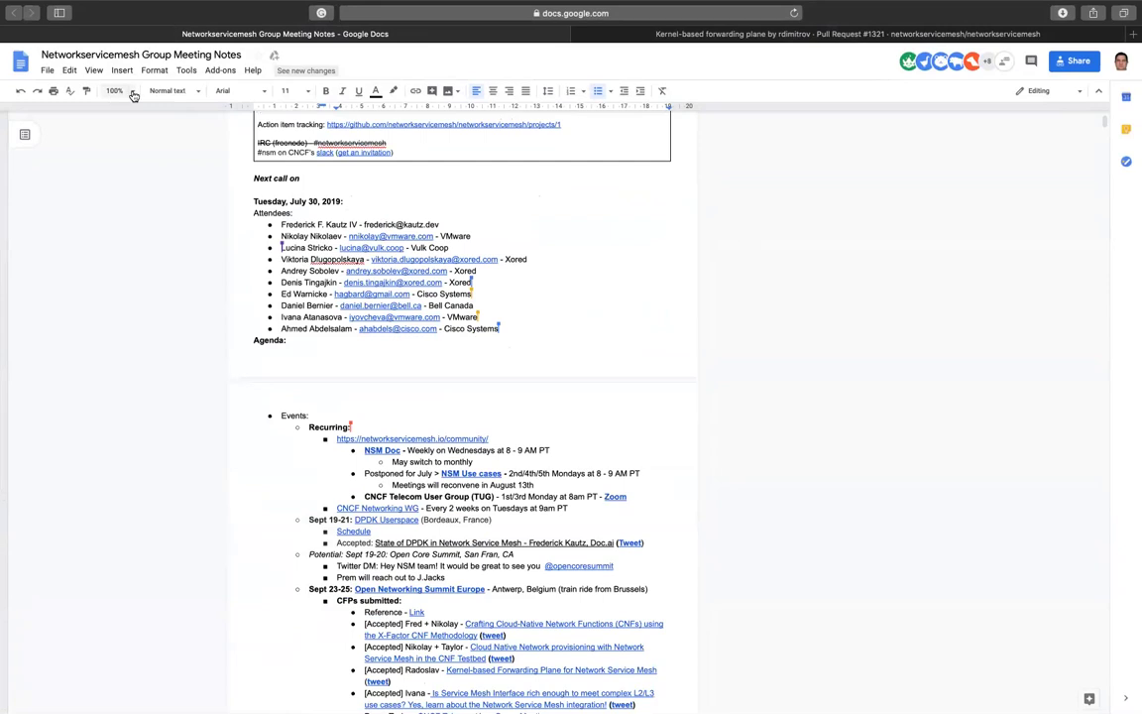
pyautogui.click(115, 90)
pyautogui.click(117, 112)
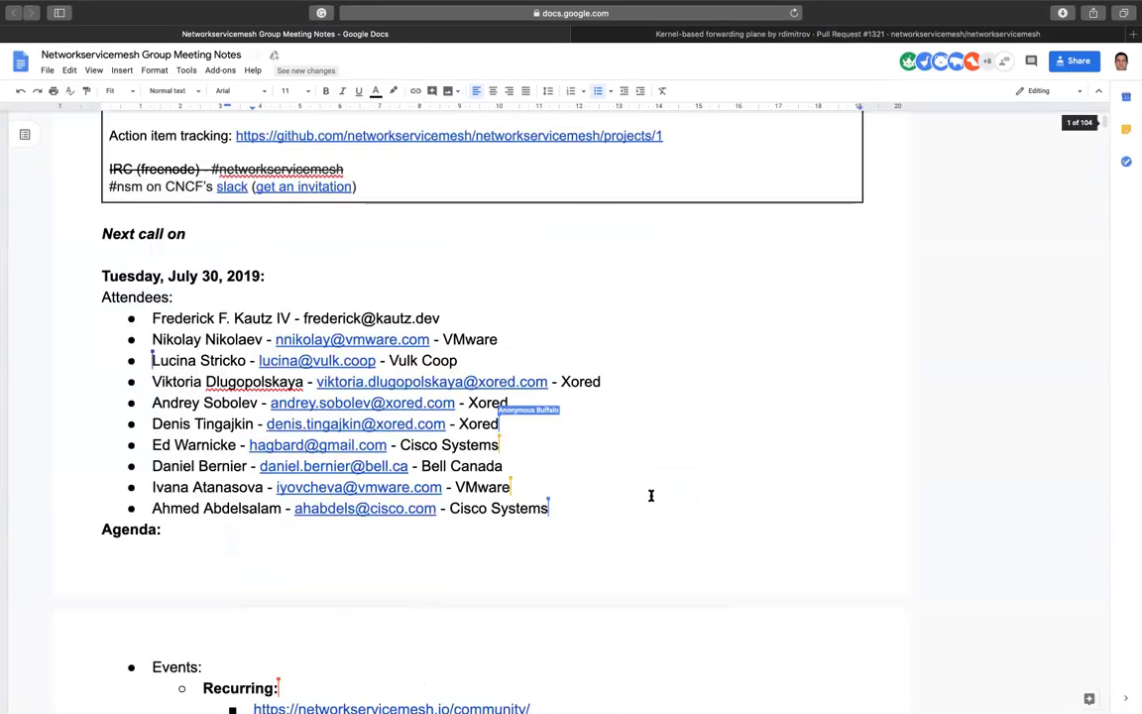
# - Review the July 30 attendee list and the agenda's events from the recurring meetings through the autumn conferences
pyautogui.scroll(-2, 644, 488)
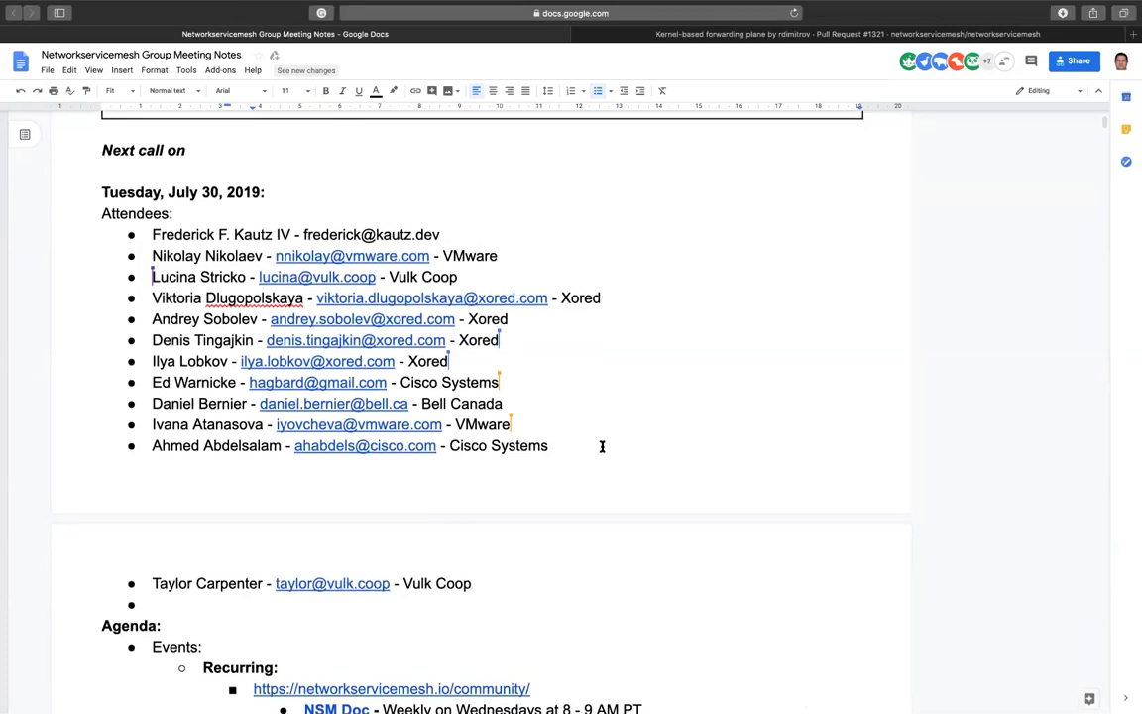
pyautogui.scroll(-10, 644, 457)
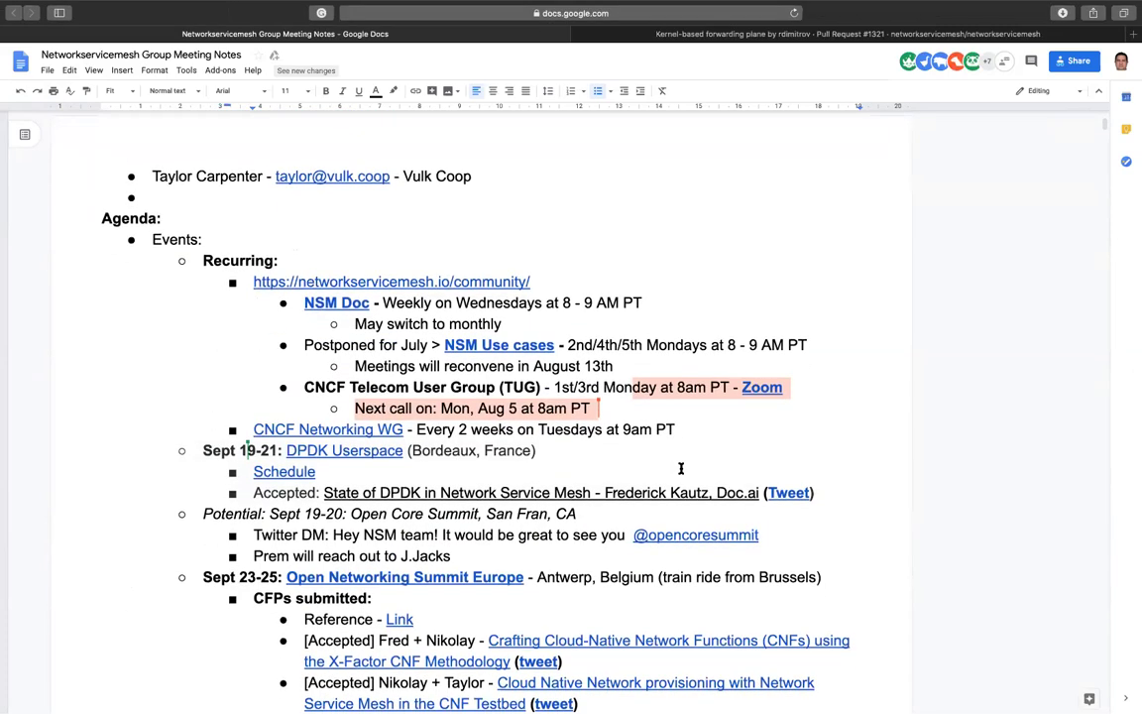
pyautogui.moveTo(786, 22)
pyautogui.scroll(-1, 575, 411)
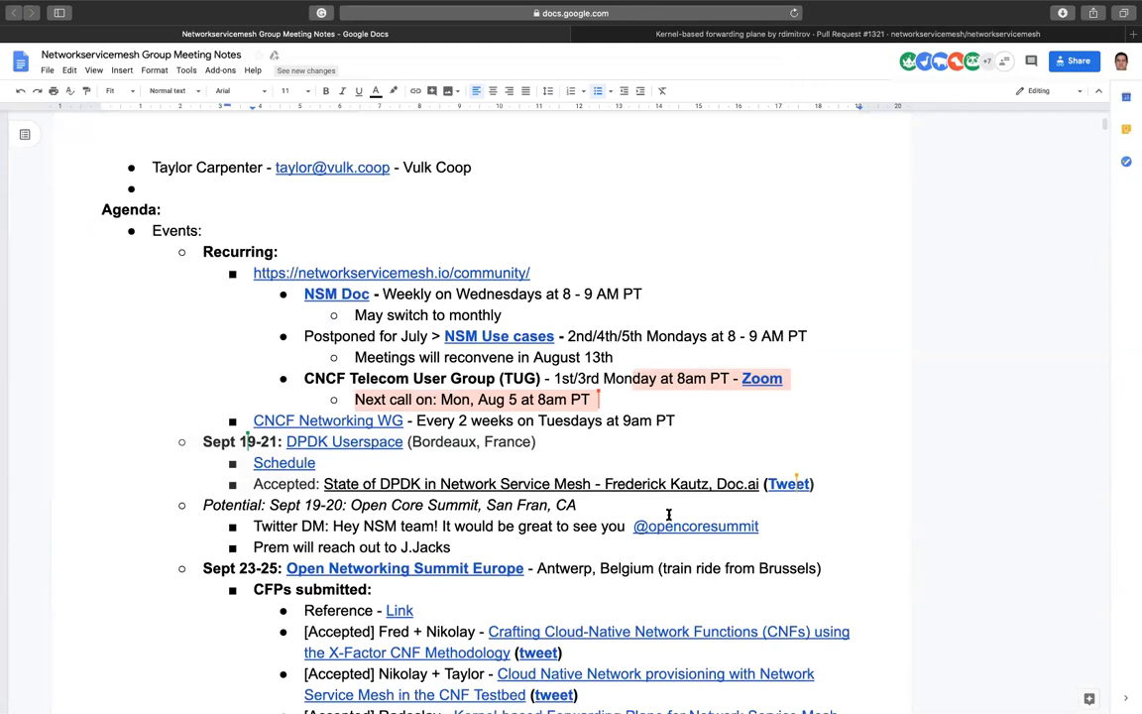
pyautogui.scroll(-4, 713, 517)
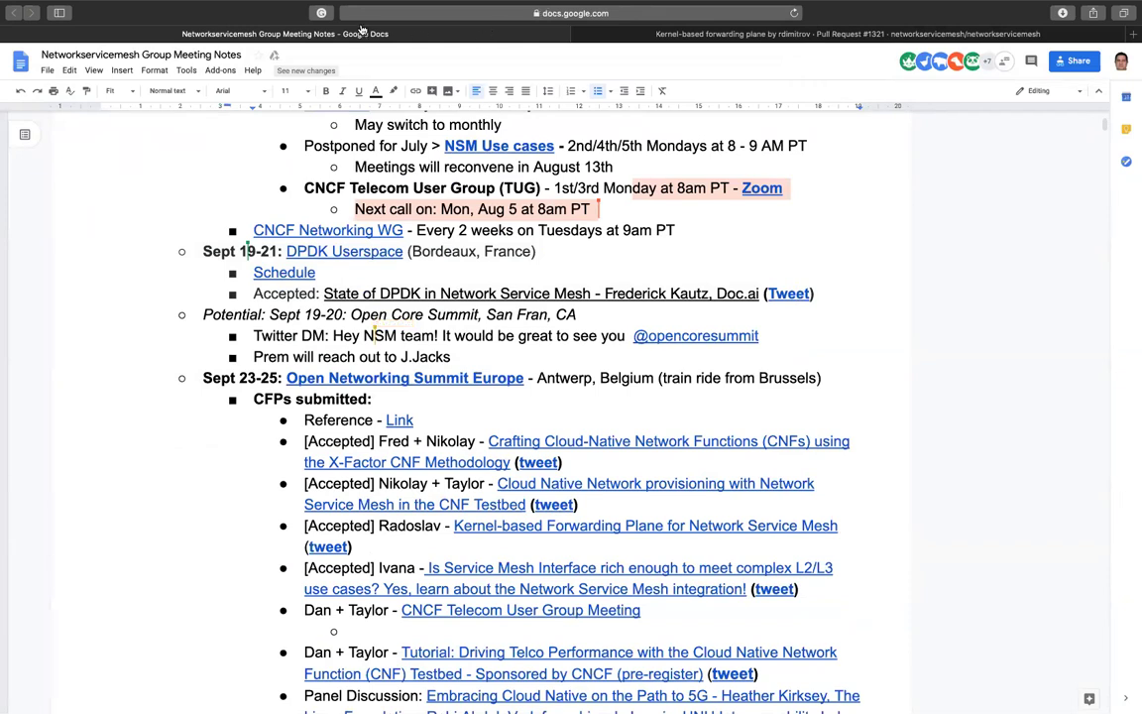
pyautogui.scroll(-2, 652, 452)
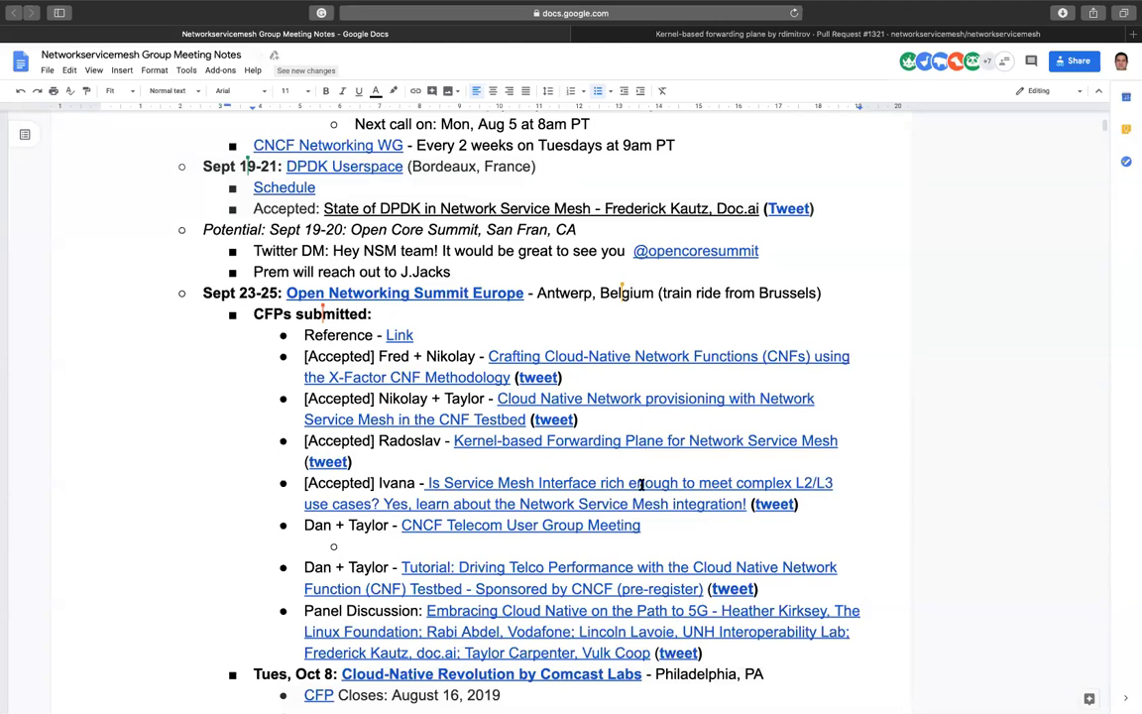
pyautogui.scroll(-5, 617, 517)
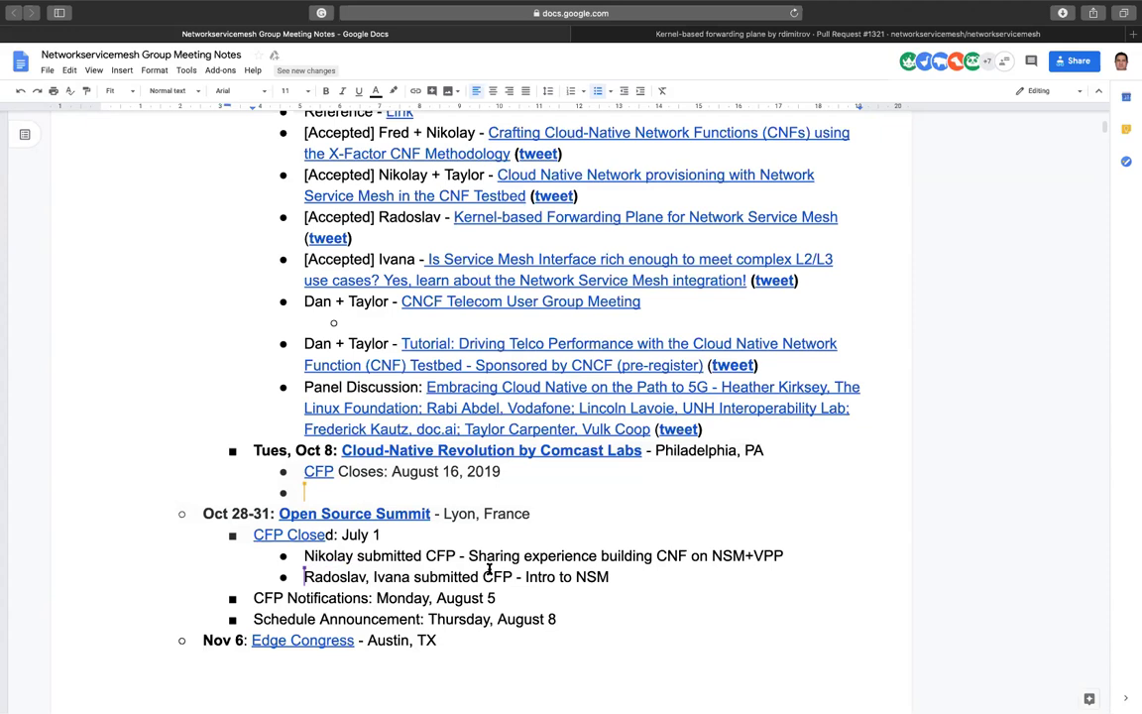
pyautogui.scroll(-1, 458, 555)
pyautogui.scroll(-8, 572, 583)
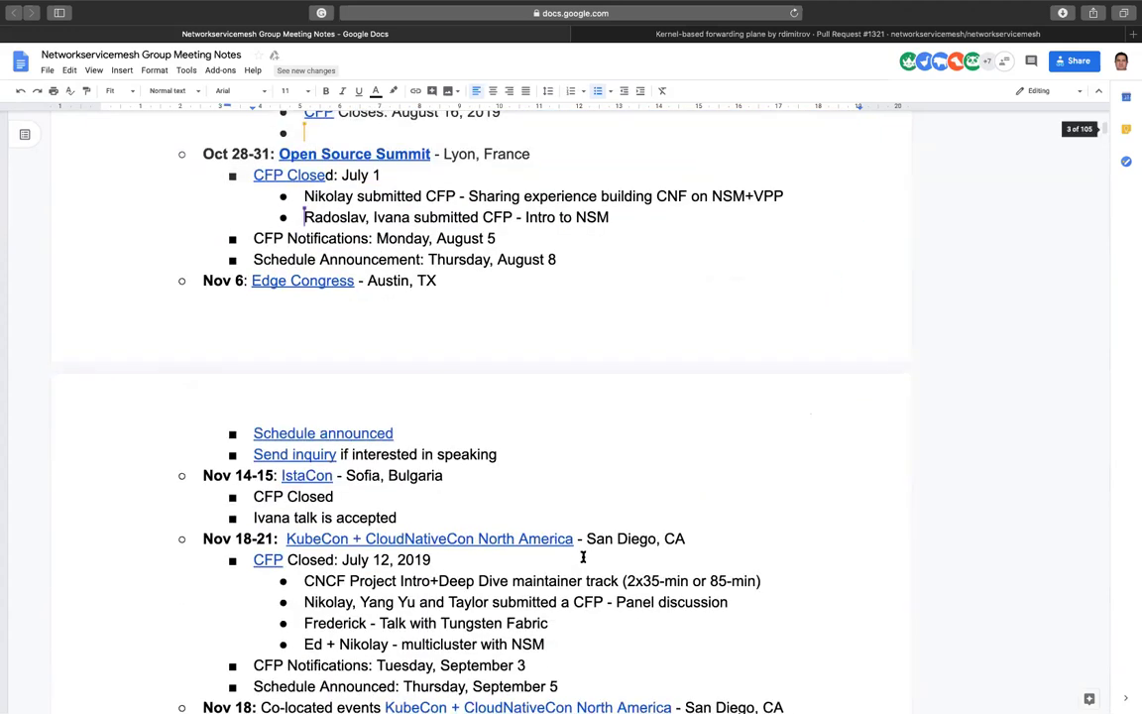
pyautogui.scroll(-1, 583, 557)
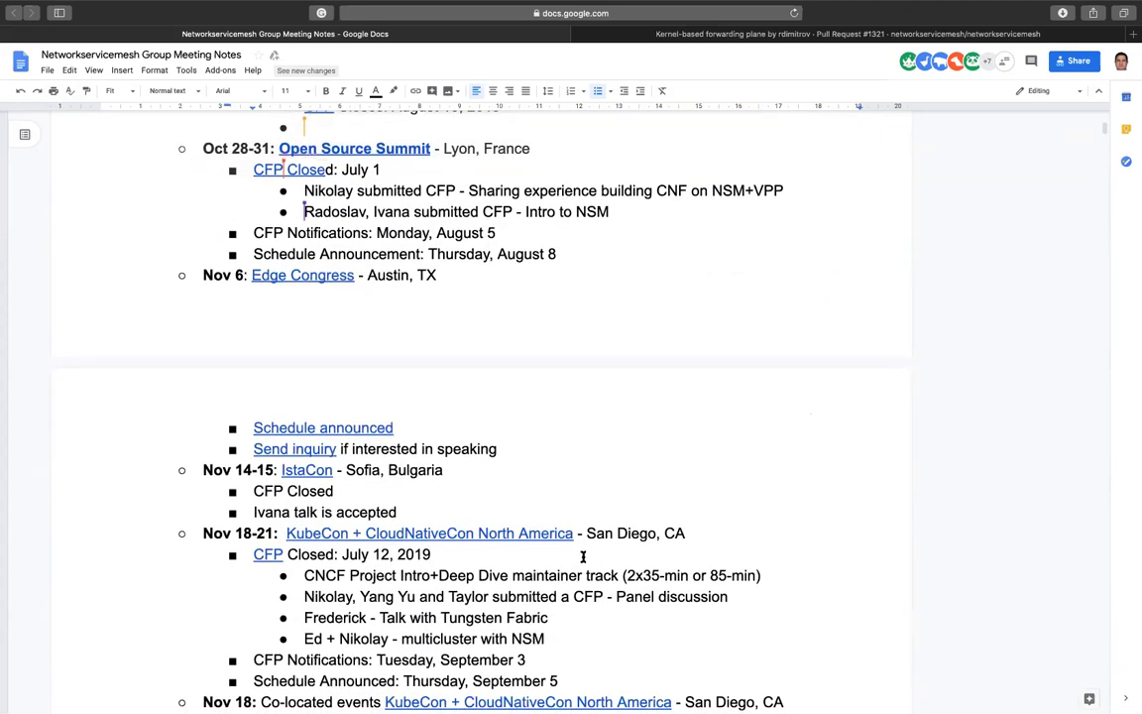
# - Close the kernel-based forwarding plane pull request #1321 page
pyautogui.click(850, 36)
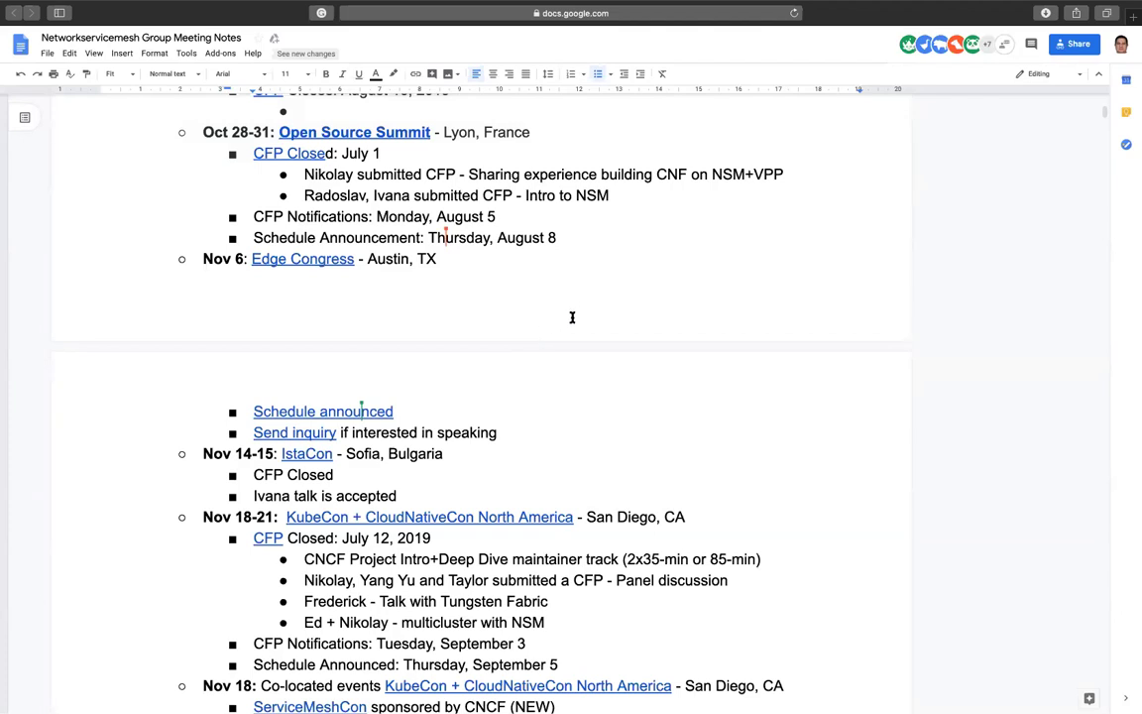
# - Review the November and December events, the recurring demo calls and the Social Media Community Team update in the agenda
pyautogui.scroll(-3, 572, 377)
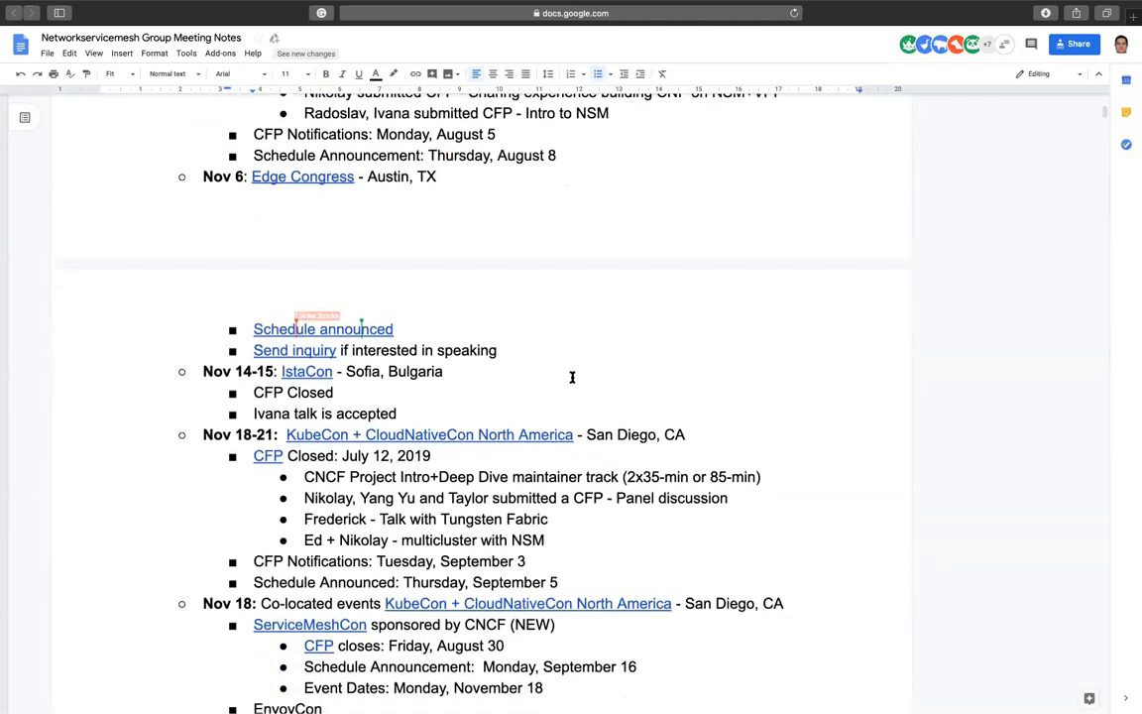
pyautogui.scroll(-1, 572, 377)
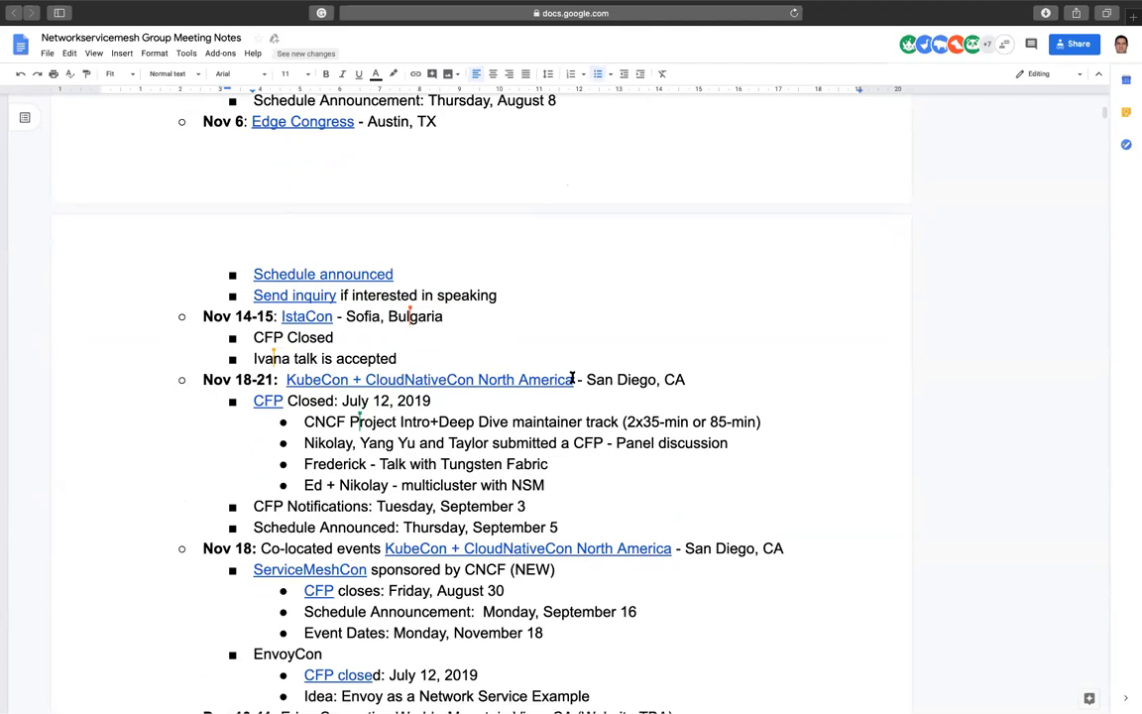
pyautogui.scroll(-5, 580, 371)
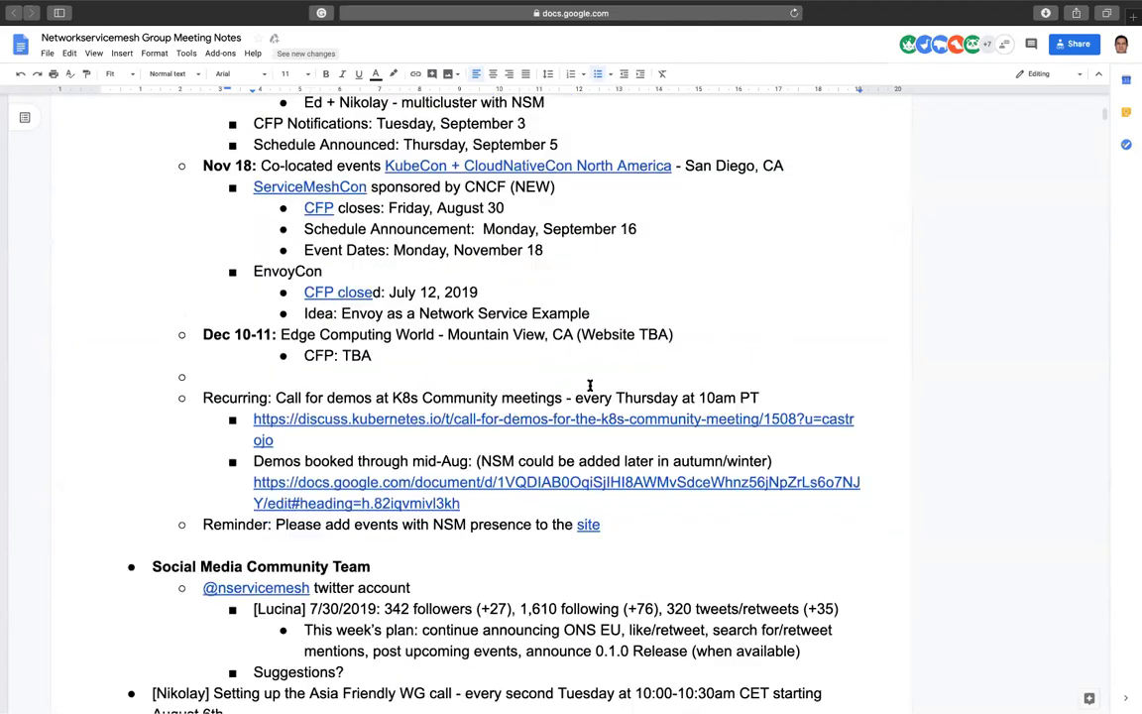
pyautogui.scroll(2, 588, 386)
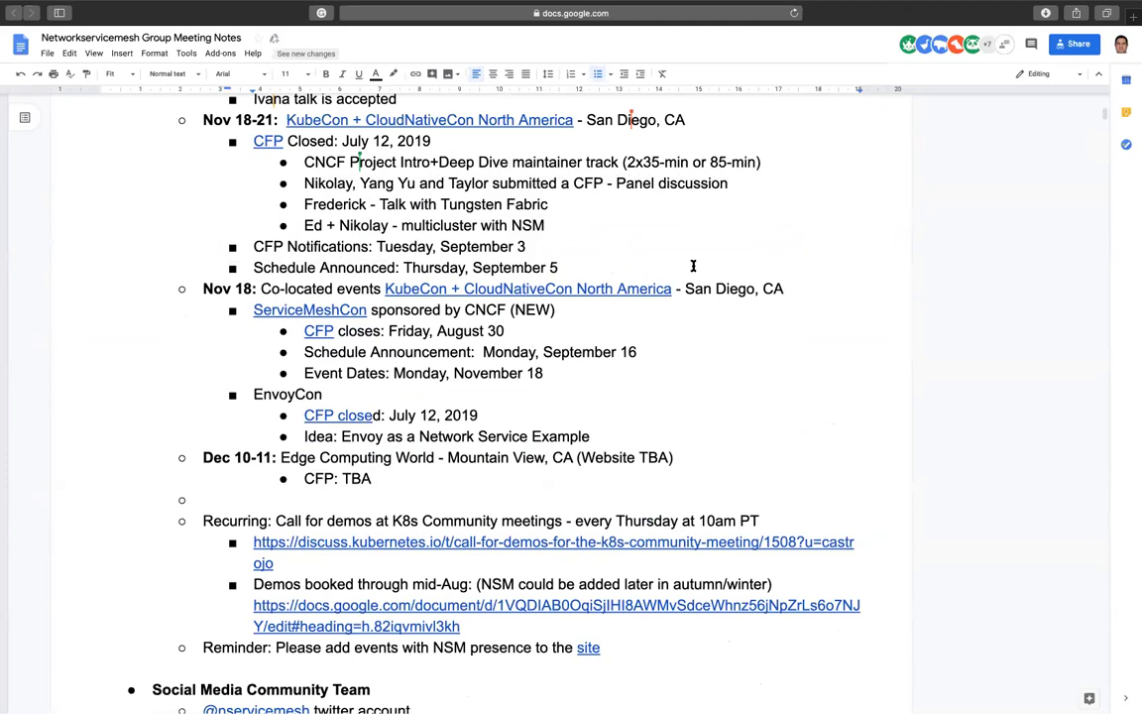
pyautogui.moveTo(545, 10)
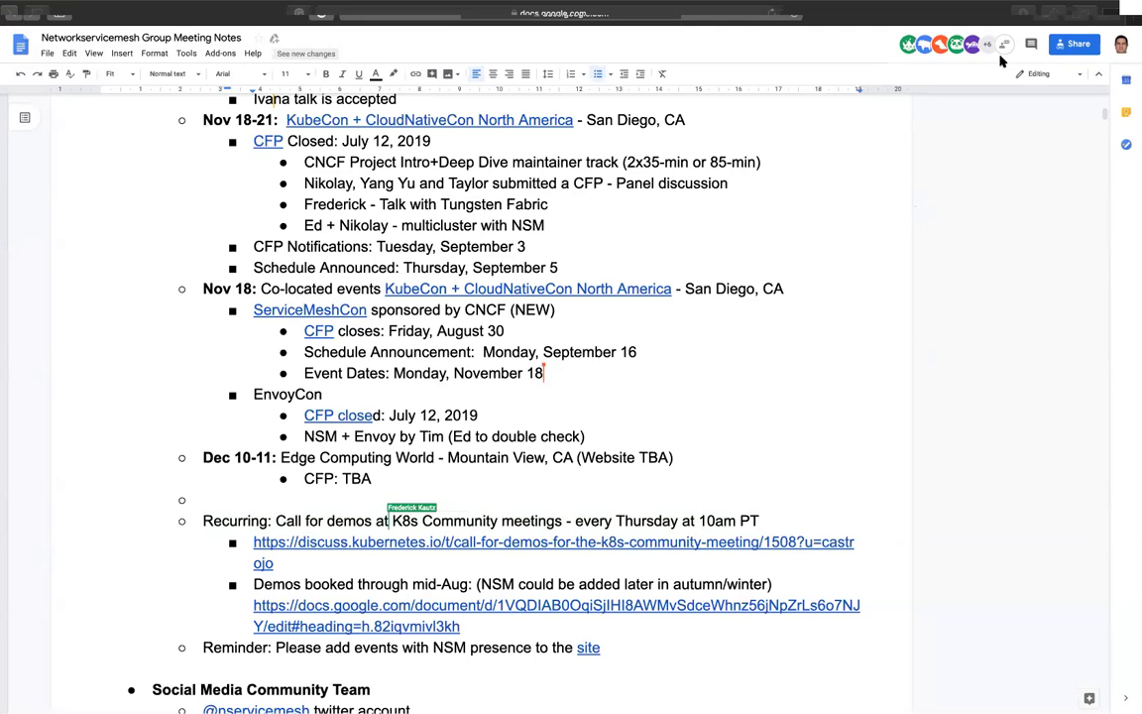
pyautogui.click(1001, 61)
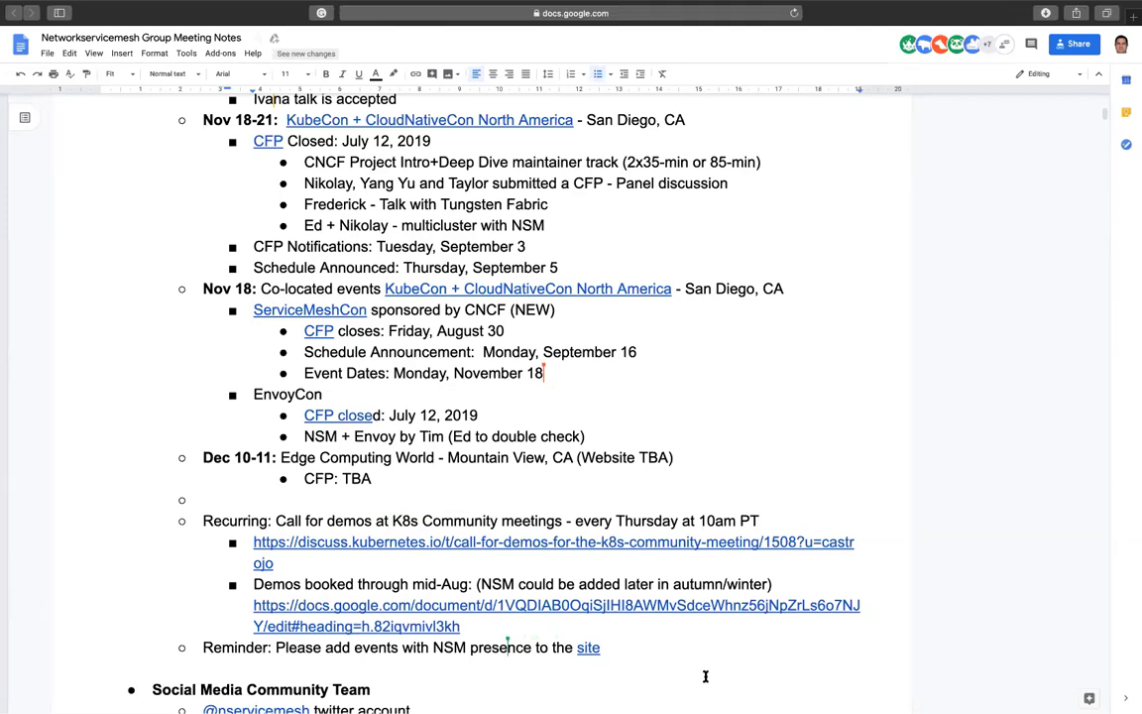
pyautogui.scroll(-2, 729, 639)
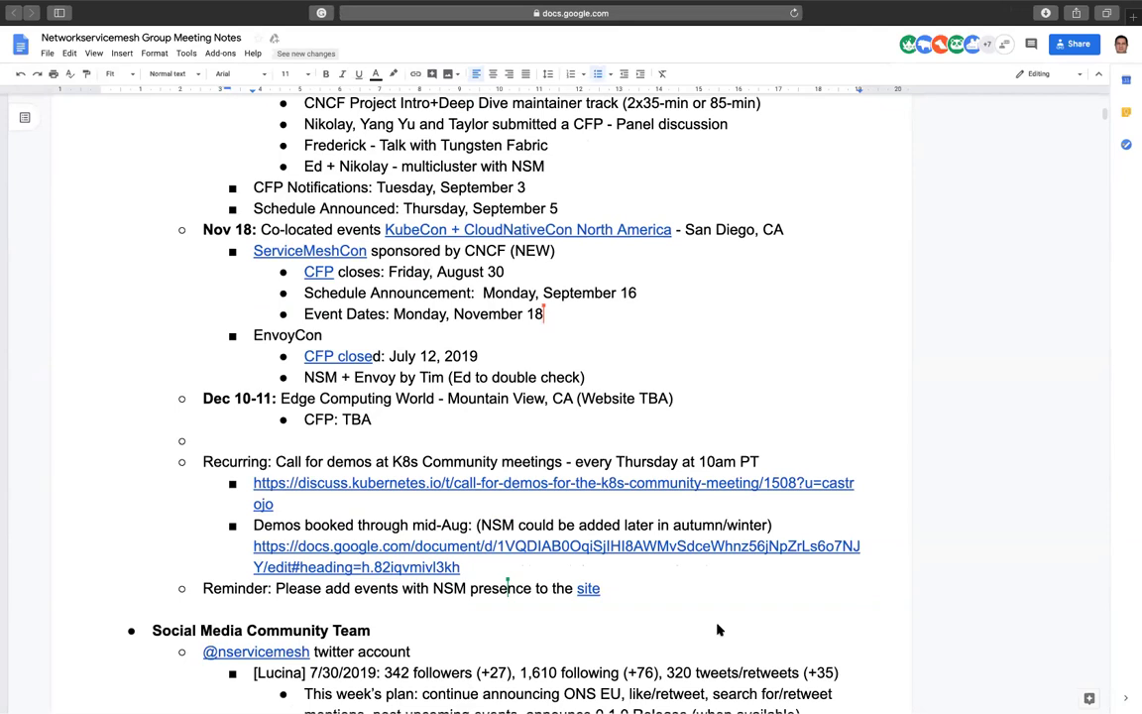
pyautogui.scroll(-4, 718, 629)
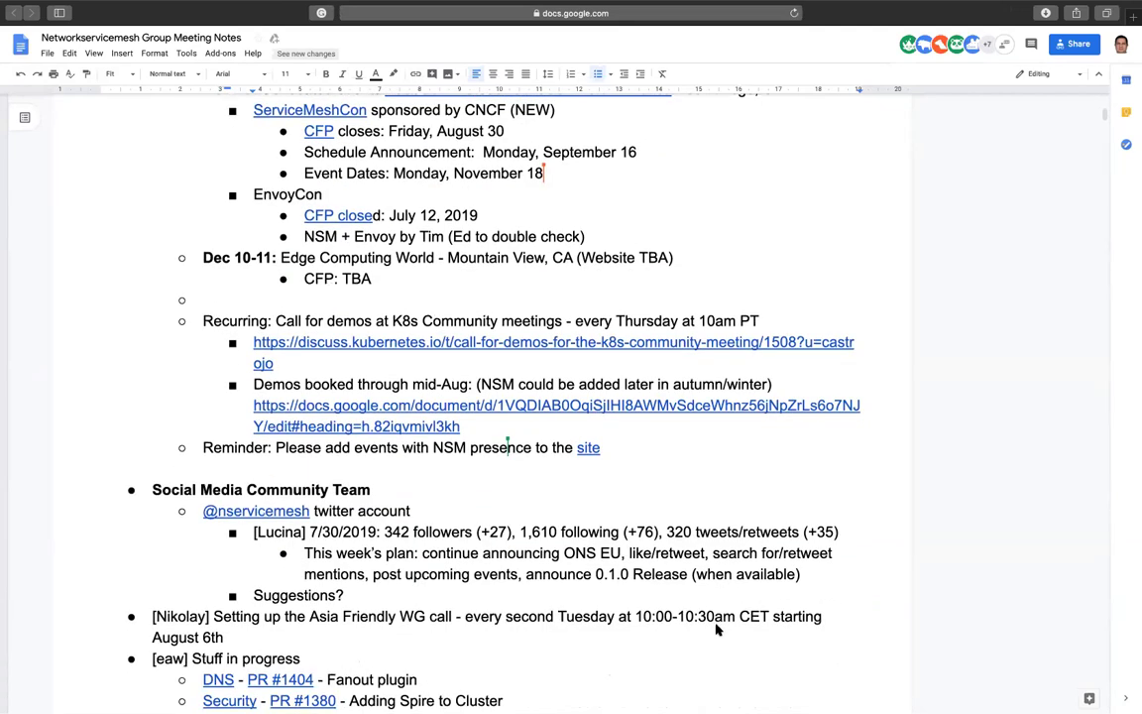
pyautogui.scroll(6, 704, 630)
pyautogui.scroll(-6, 705, 630)
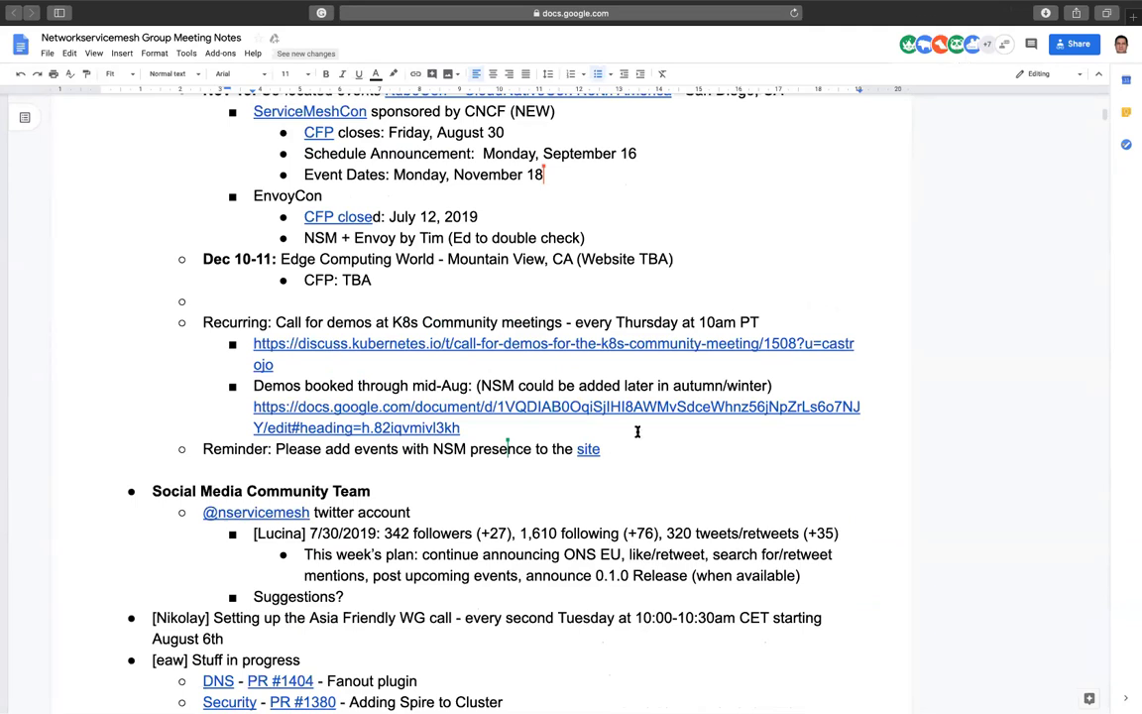
pyautogui.scroll(-2, 571, 502)
pyautogui.scroll(-3, 571, 503)
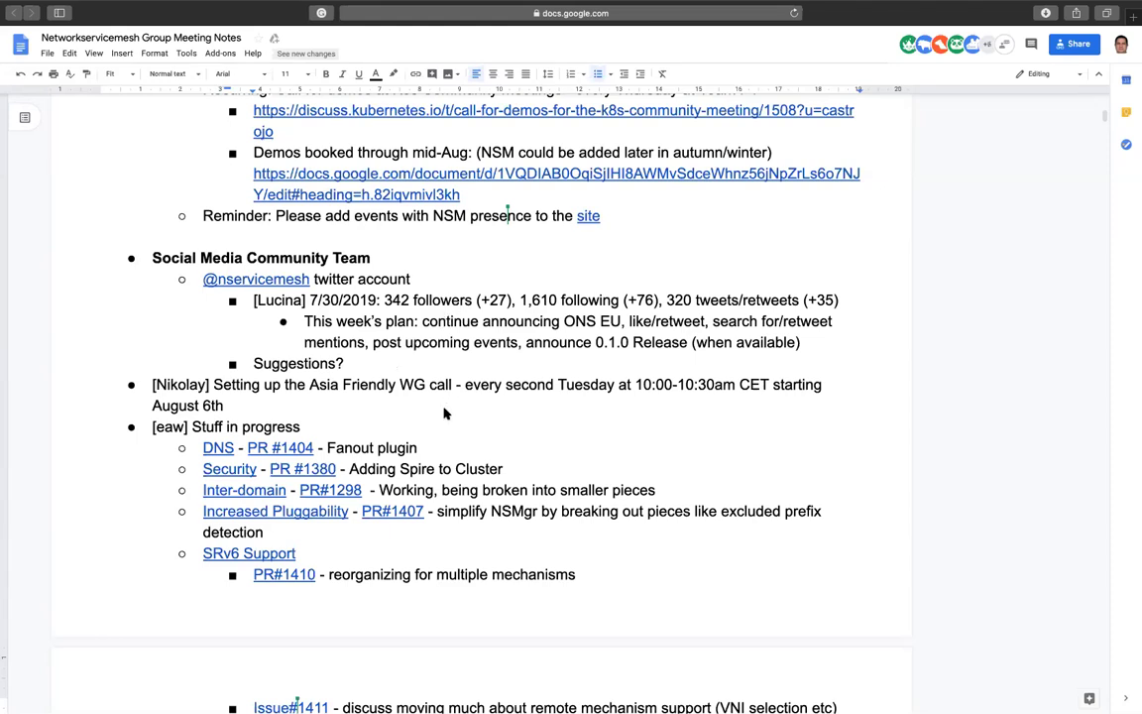
pyautogui.scroll(8, 444, 413)
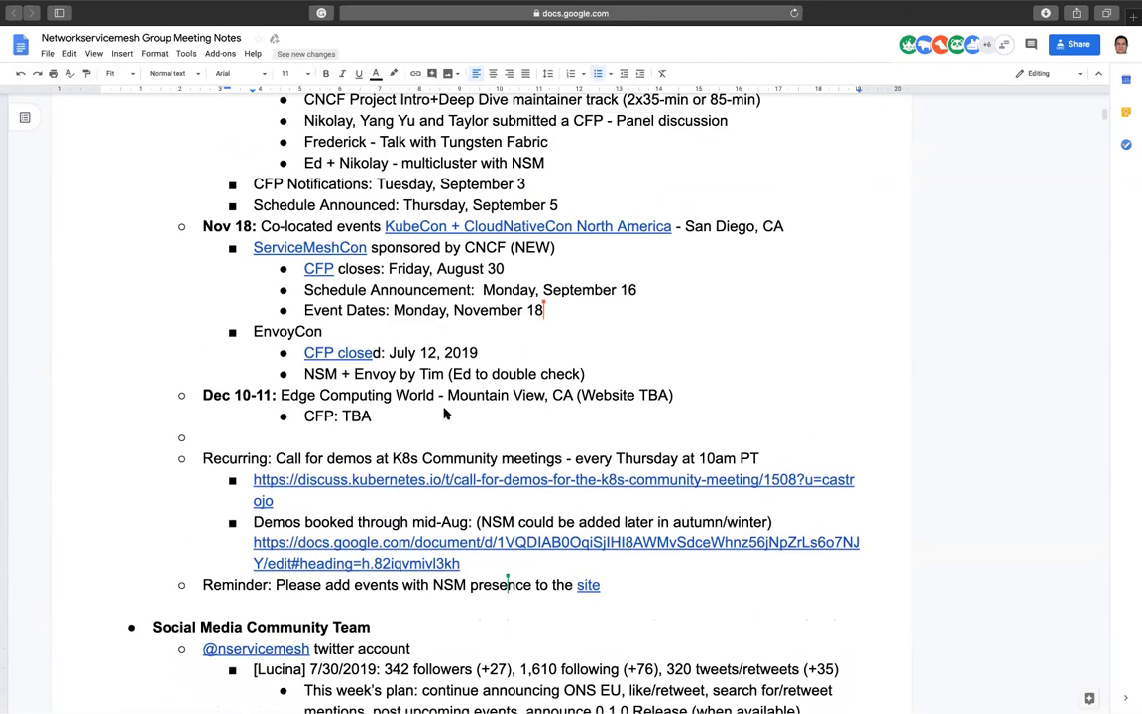
pyautogui.scroll(1, 444, 414)
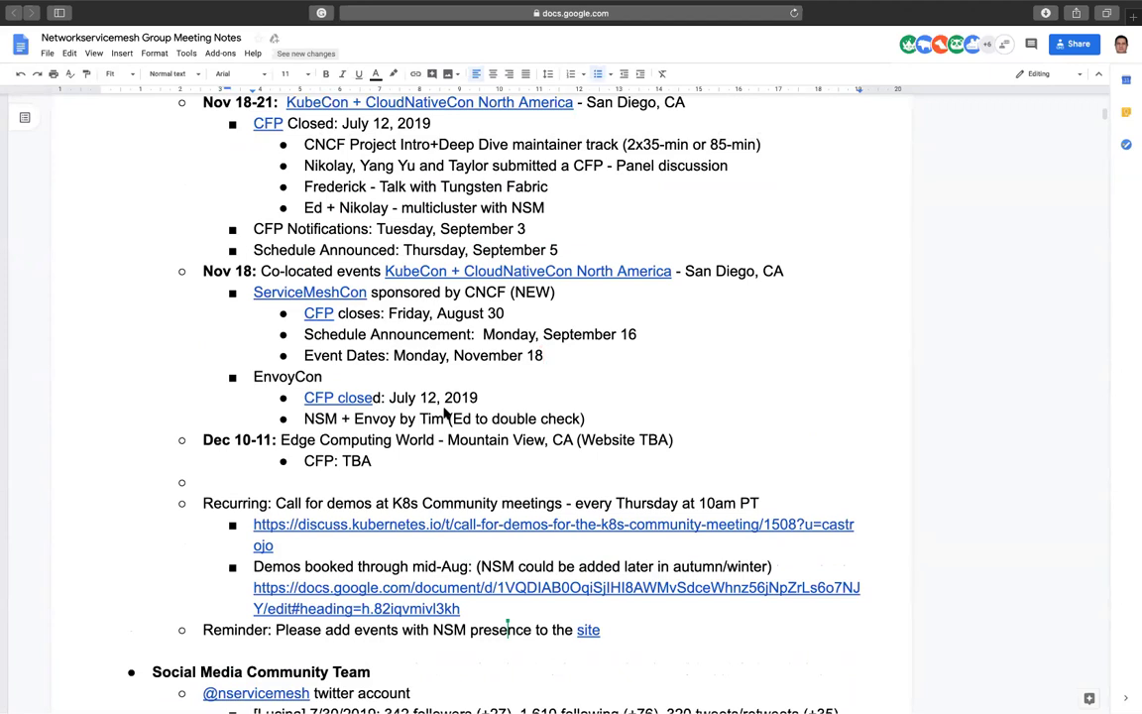
# - Examine the agenda items on the Asia Friendly WG call, stuff in progress and specs to review
pyautogui.scroll(-10, 445, 414)
pyautogui.scroll(2, 445, 415)
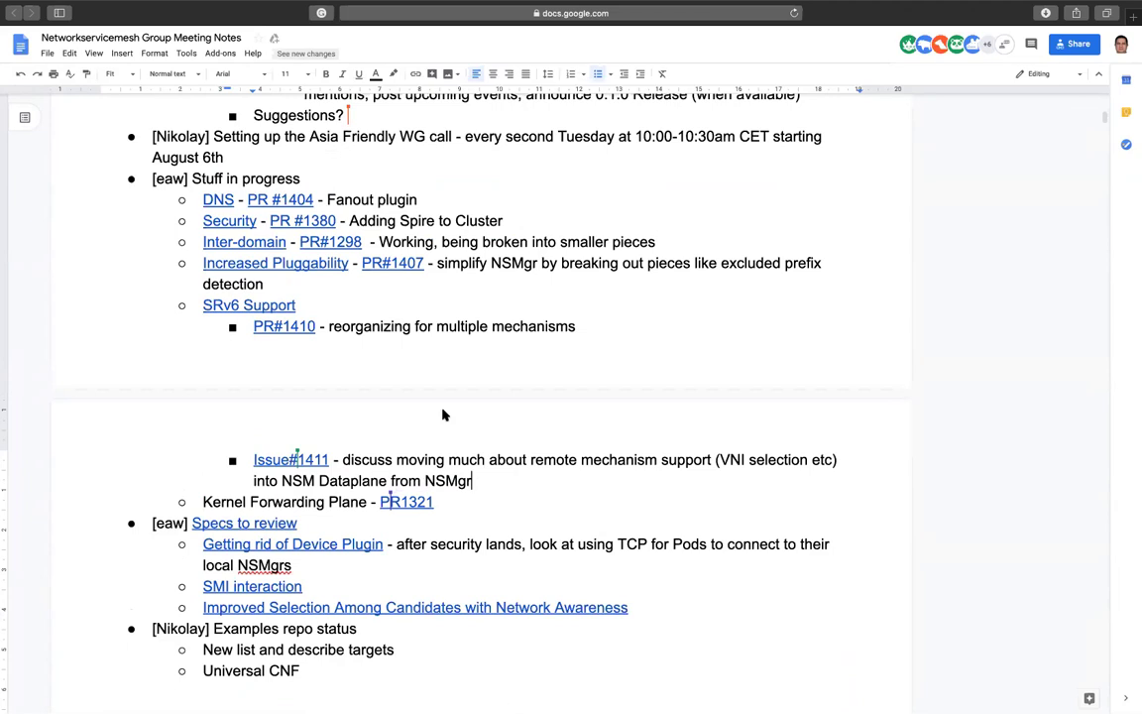
pyautogui.scroll(-1, 443, 414)
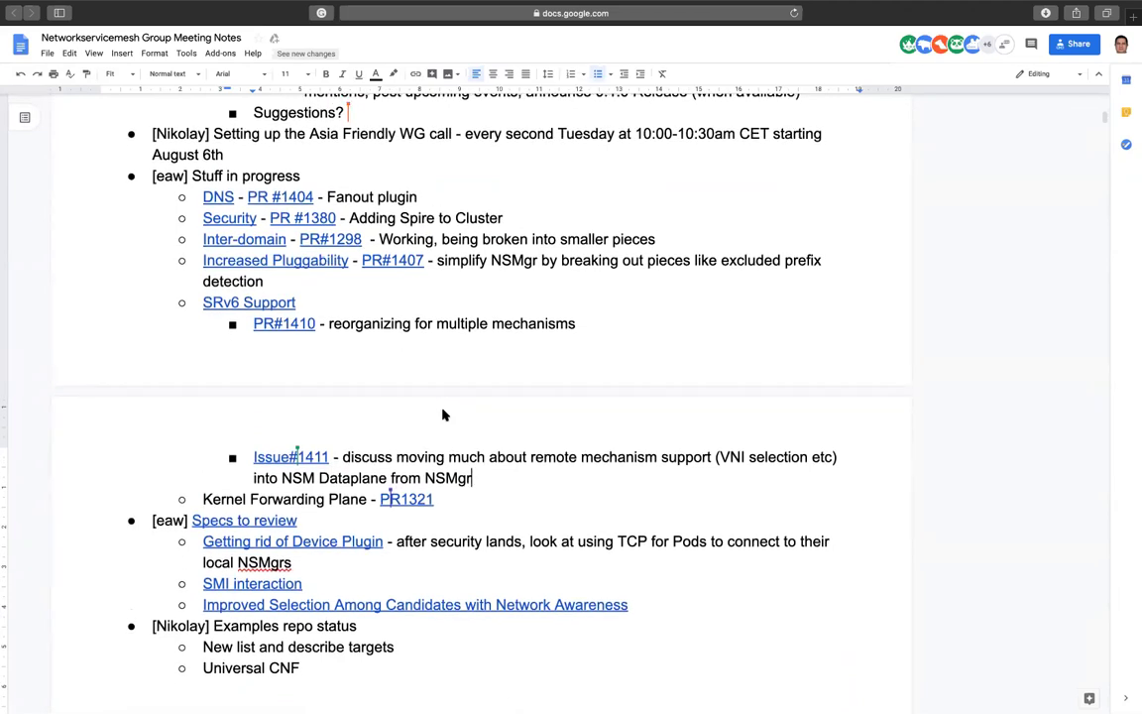
pyautogui.scroll(3, 454, 256)
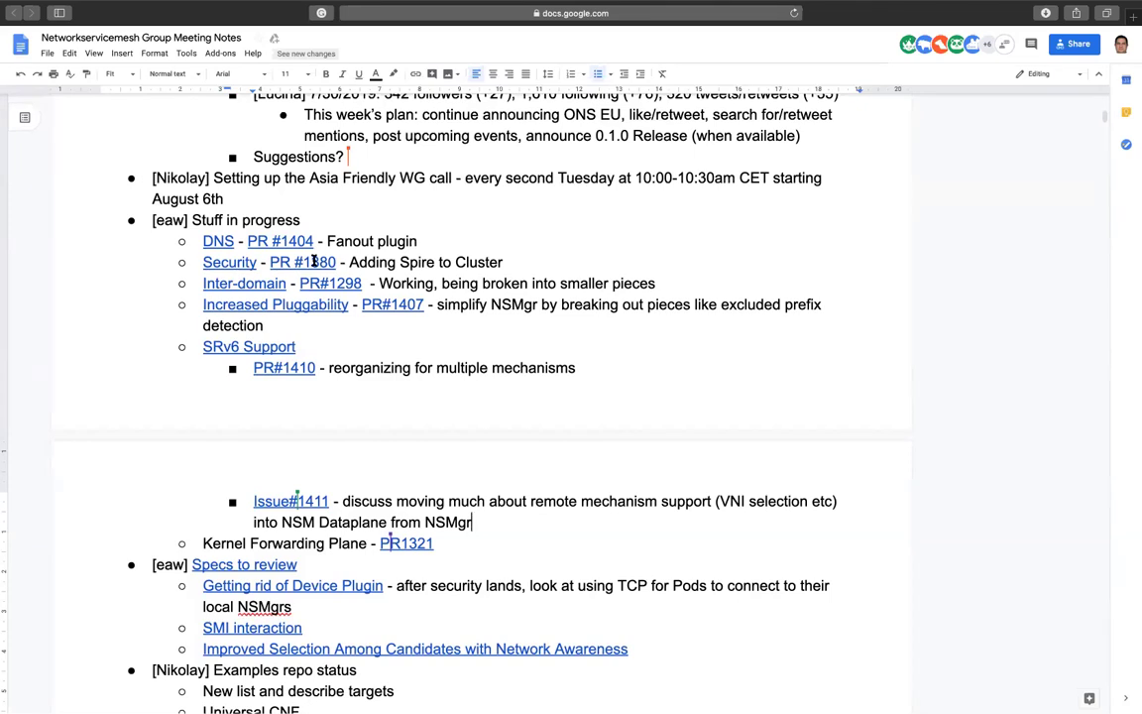
pyautogui.scroll(1, 341, 260)
pyautogui.scroll(2, 341, 260)
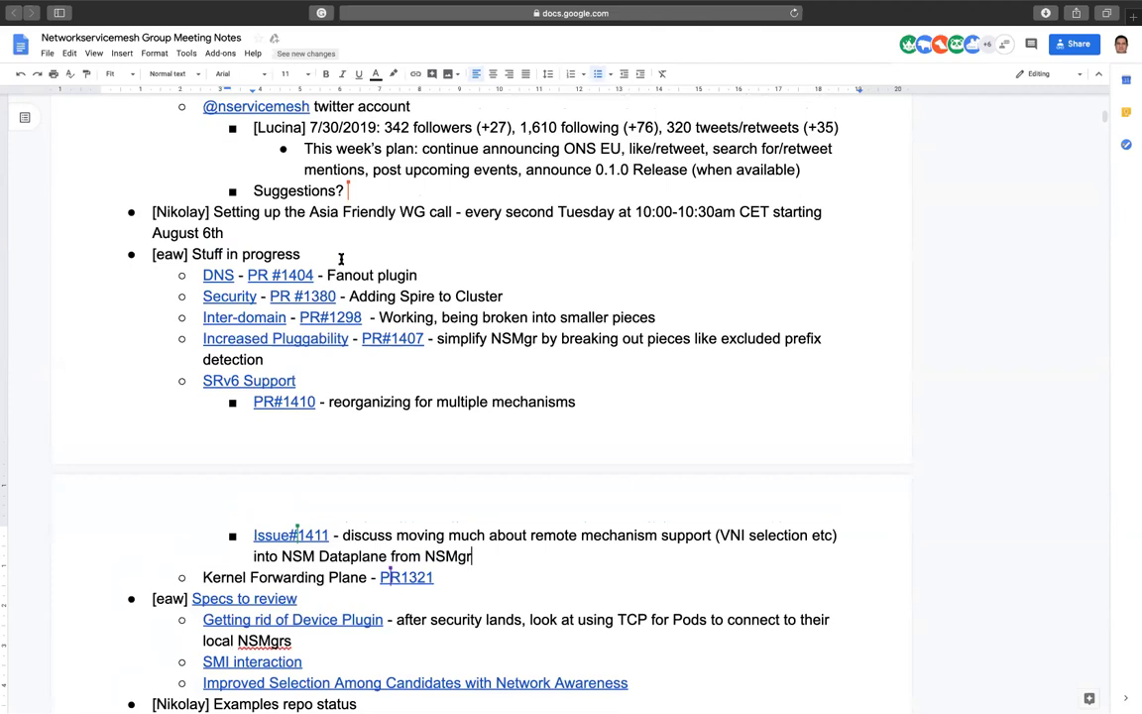
pyautogui.scroll(2, 341, 260)
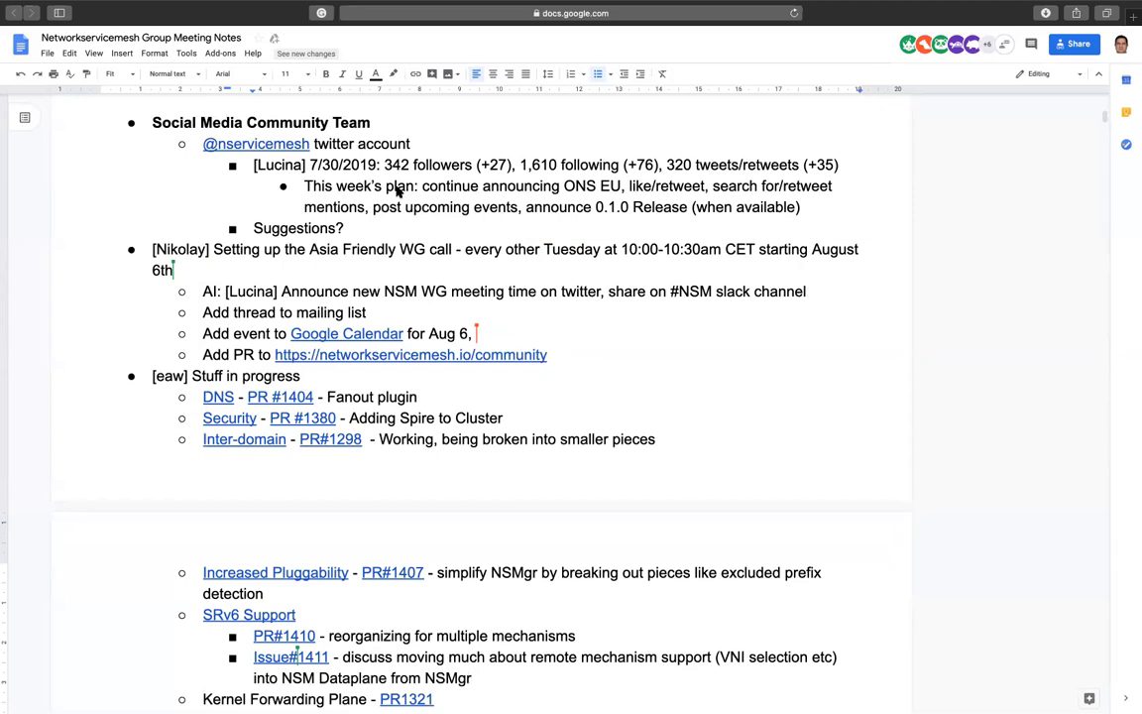
pyautogui.moveTo(458, 6)
pyautogui.scroll(-3, 579, 368)
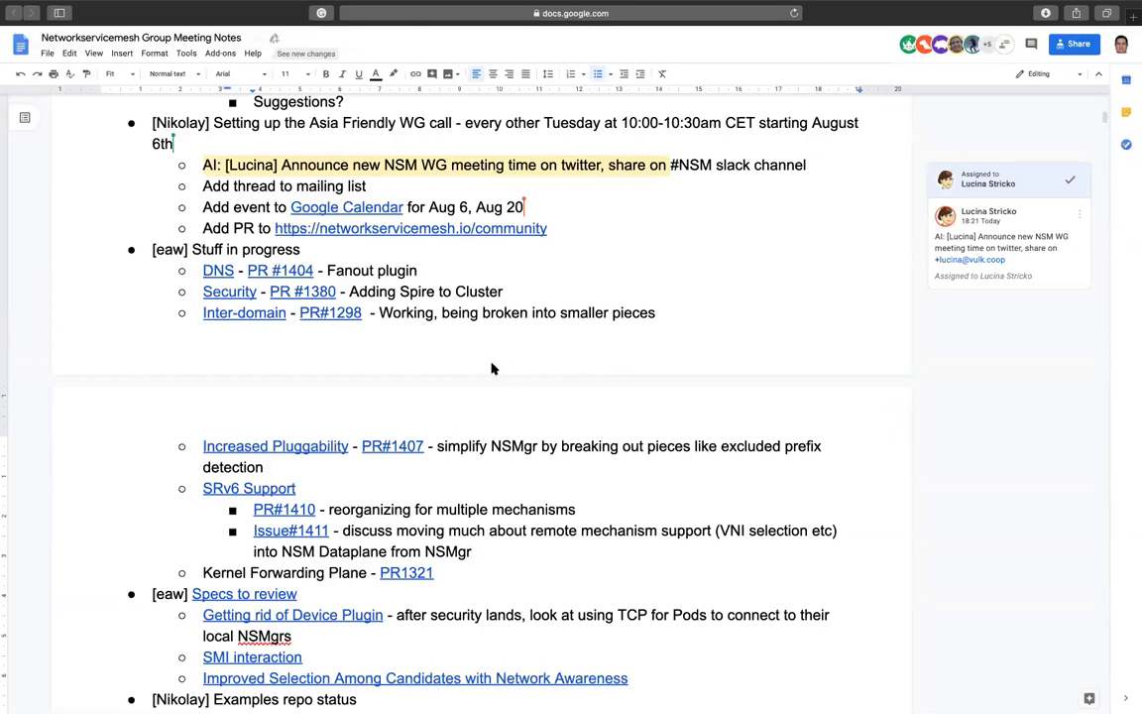
pyautogui.doubleClick(440, 337)
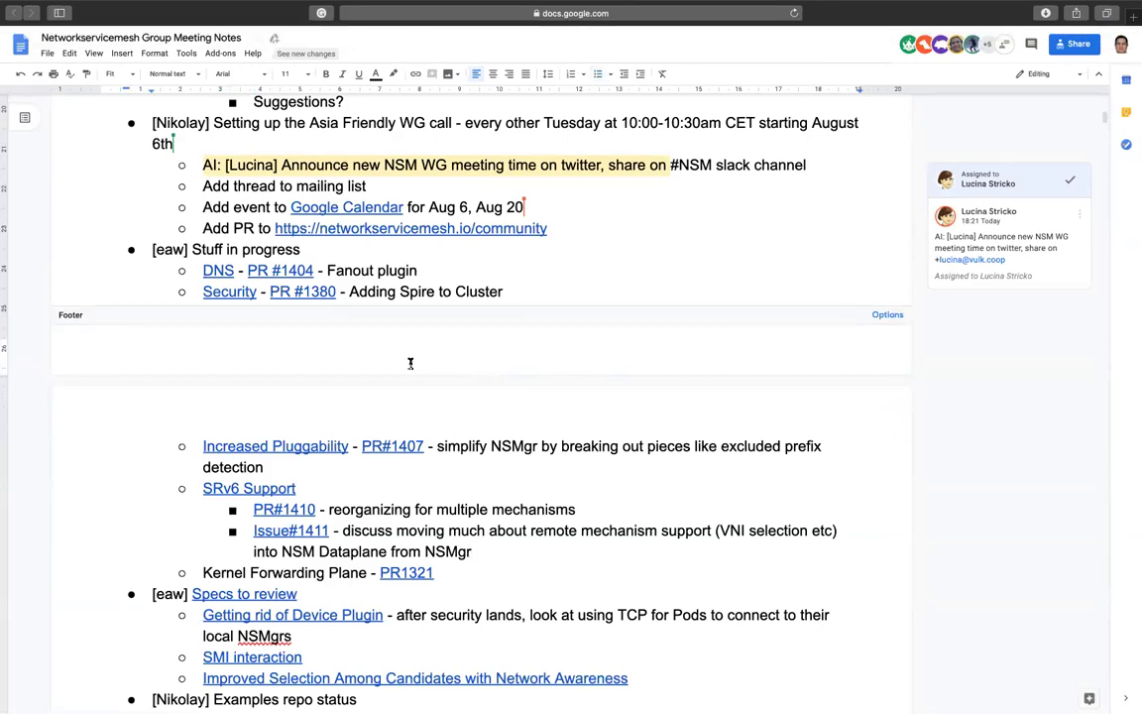
pyautogui.click(524, 421)
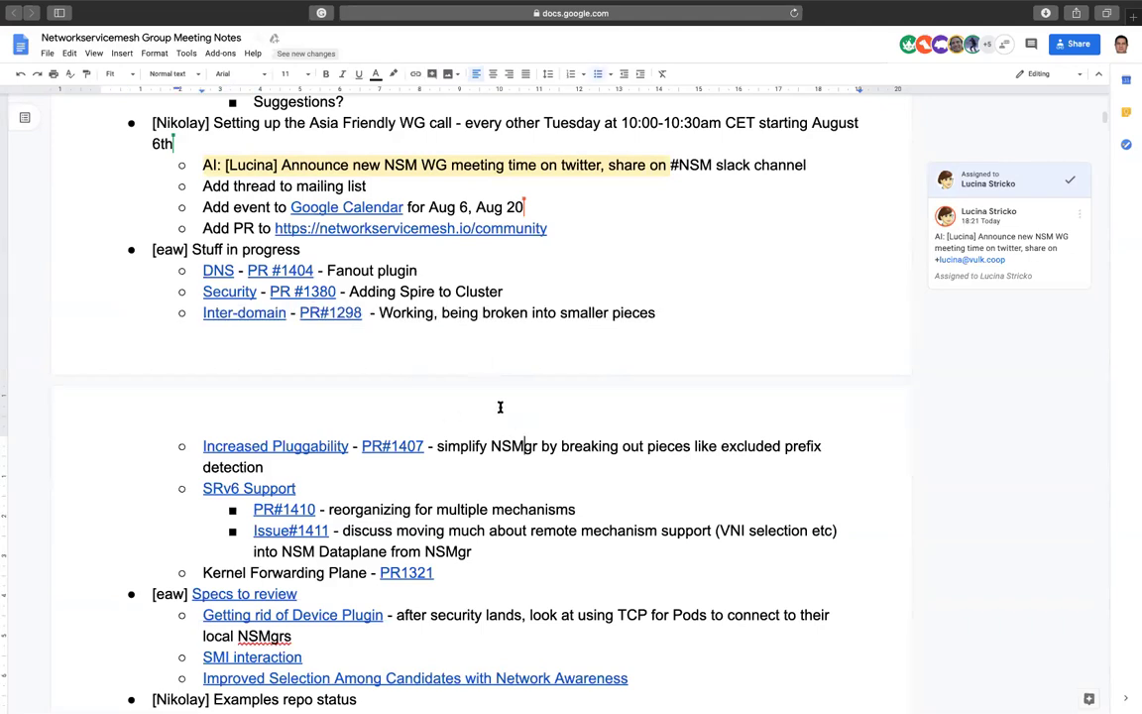
# - Look through the DNS Integration for NSM issue #1224 and its comments, and open the linked Spec document
pyautogui.scroll(-3, 331, 400)
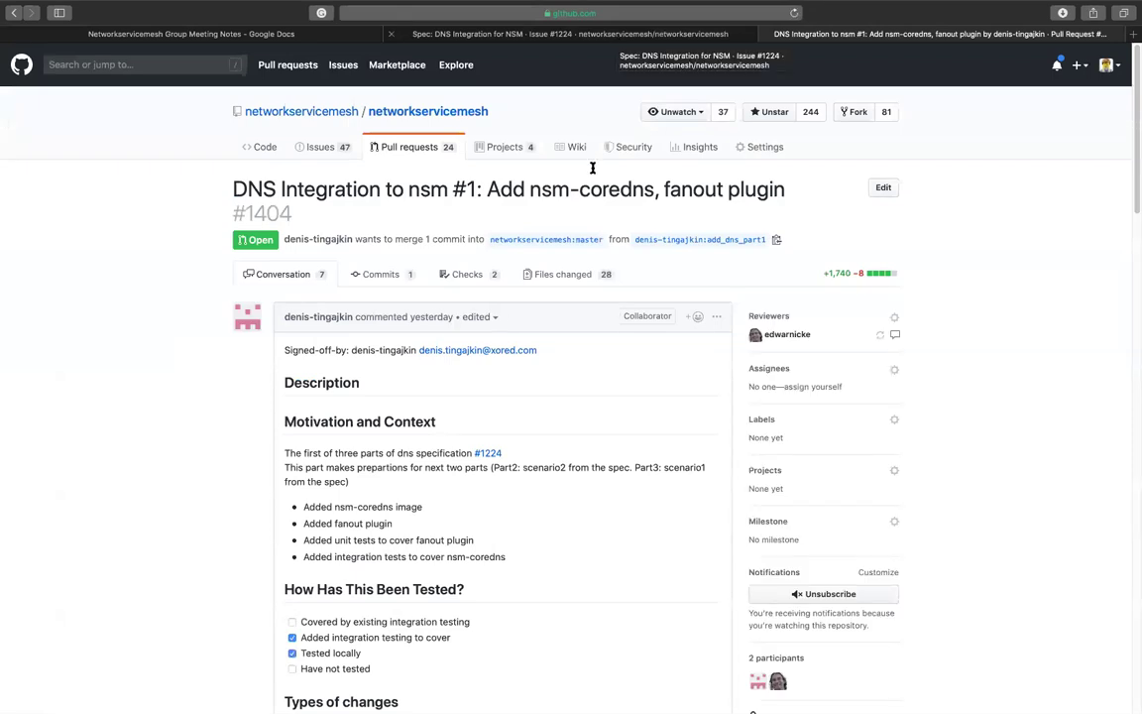
pyautogui.click(616, 36)
pyautogui.scroll(-3, 568, 394)
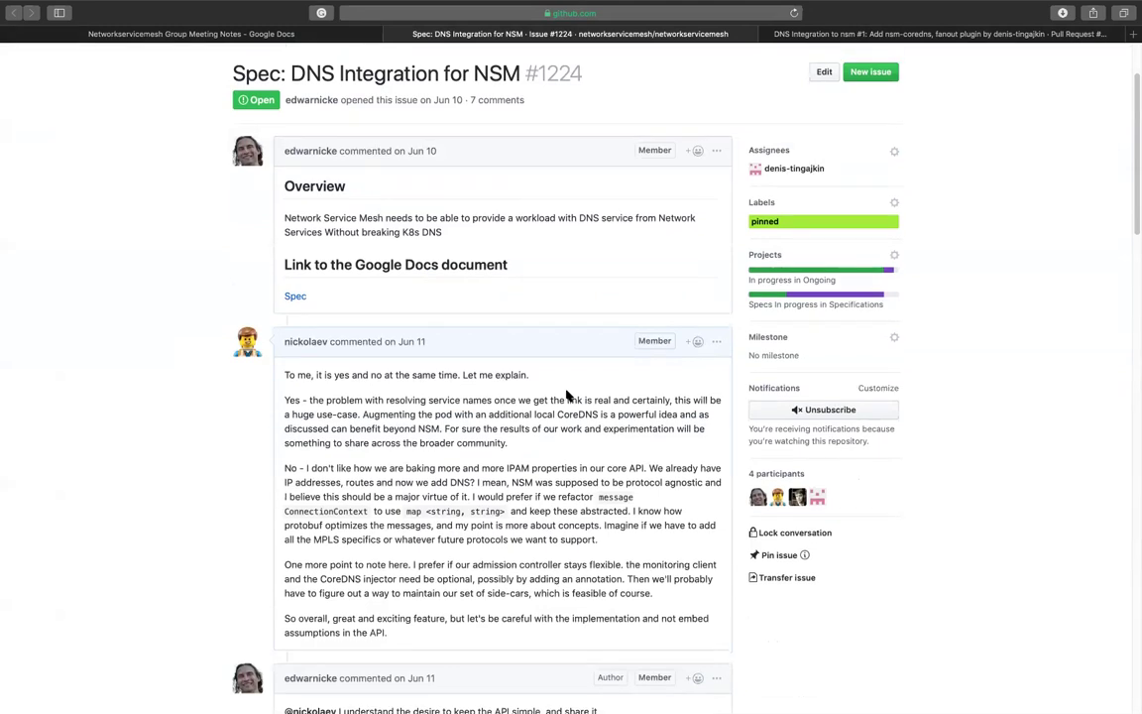
pyautogui.scroll(-10, 568, 394)
pyautogui.scroll(-10, 567, 393)
pyautogui.scroll(-10, 567, 395)
pyautogui.scroll(20, 566, 394)
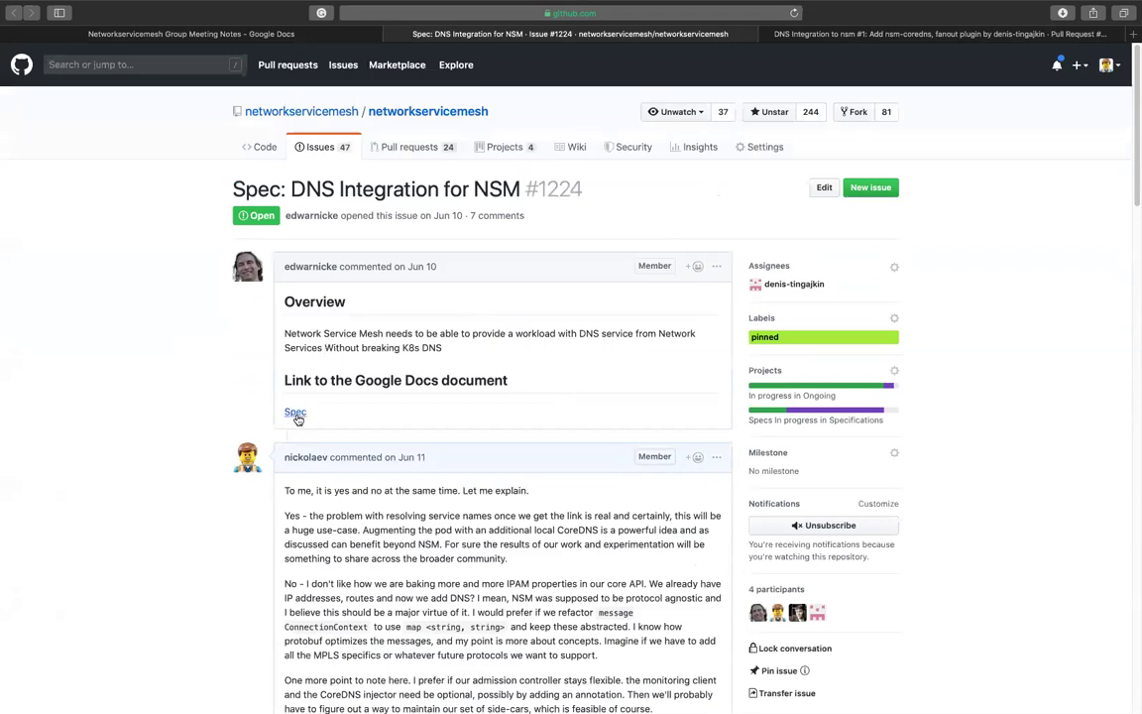
pyautogui.click(295, 413)
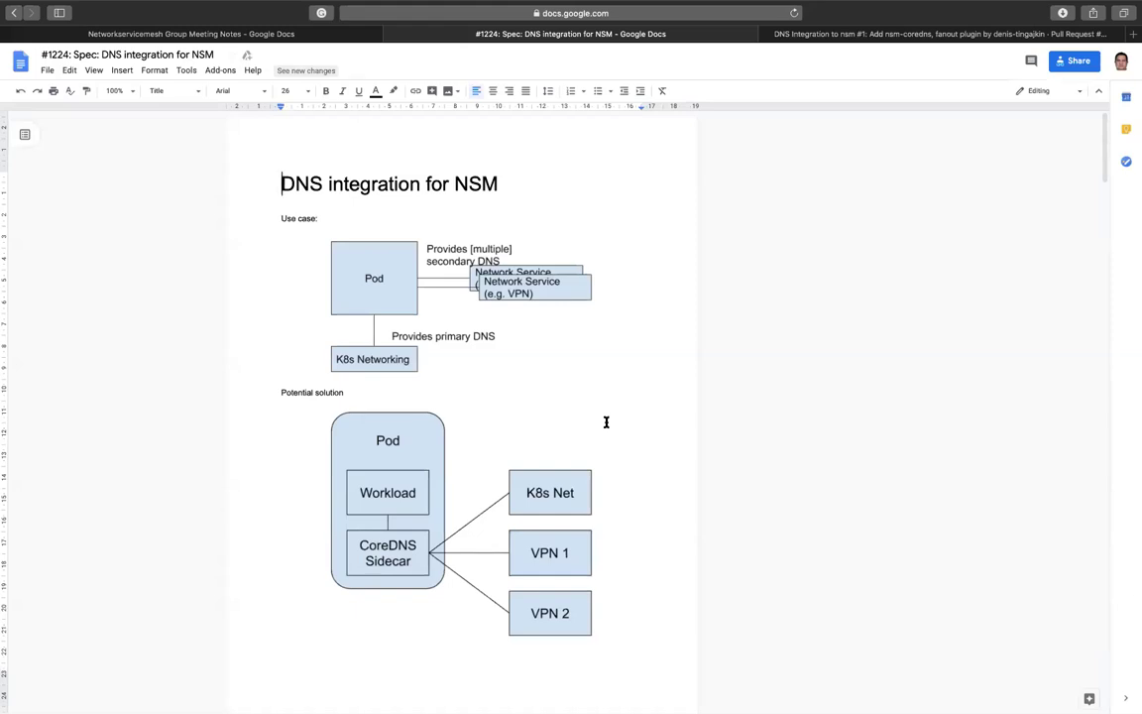
# - Examine the DNS integration spec from the use case and potential solution diagrams to the handling of lookups by the CoreDNS sidecar
pyautogui.scroll(-1, 606, 421)
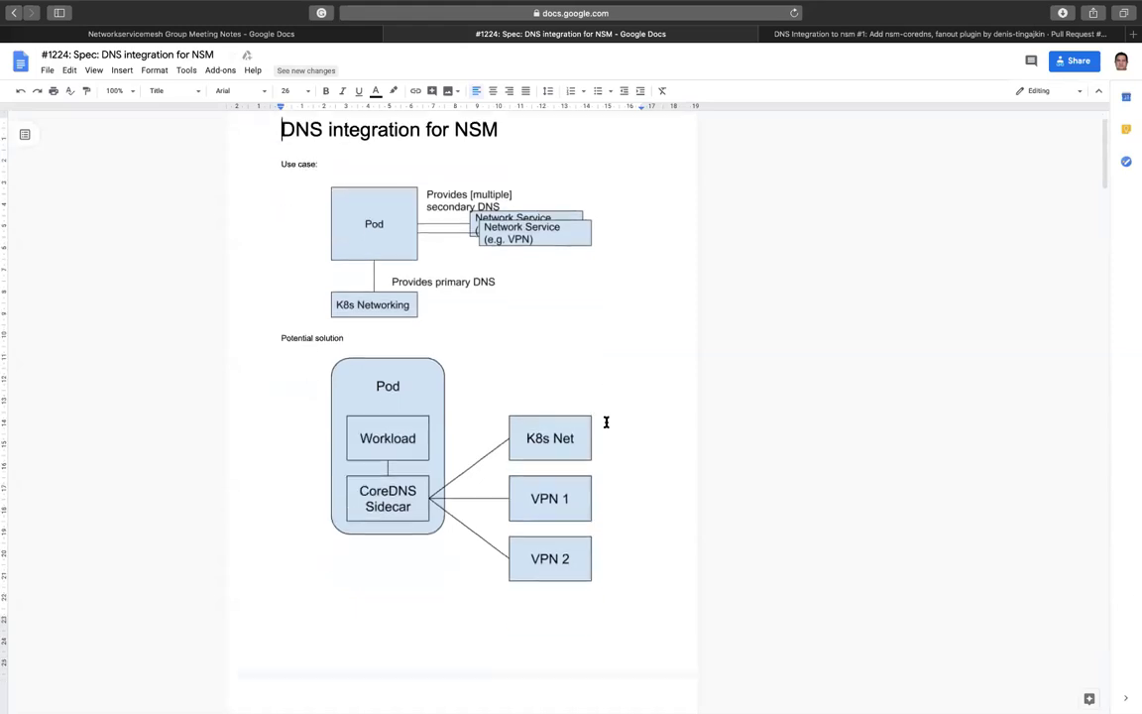
pyautogui.scroll(1, 606, 421)
pyautogui.scroll(-3, 606, 422)
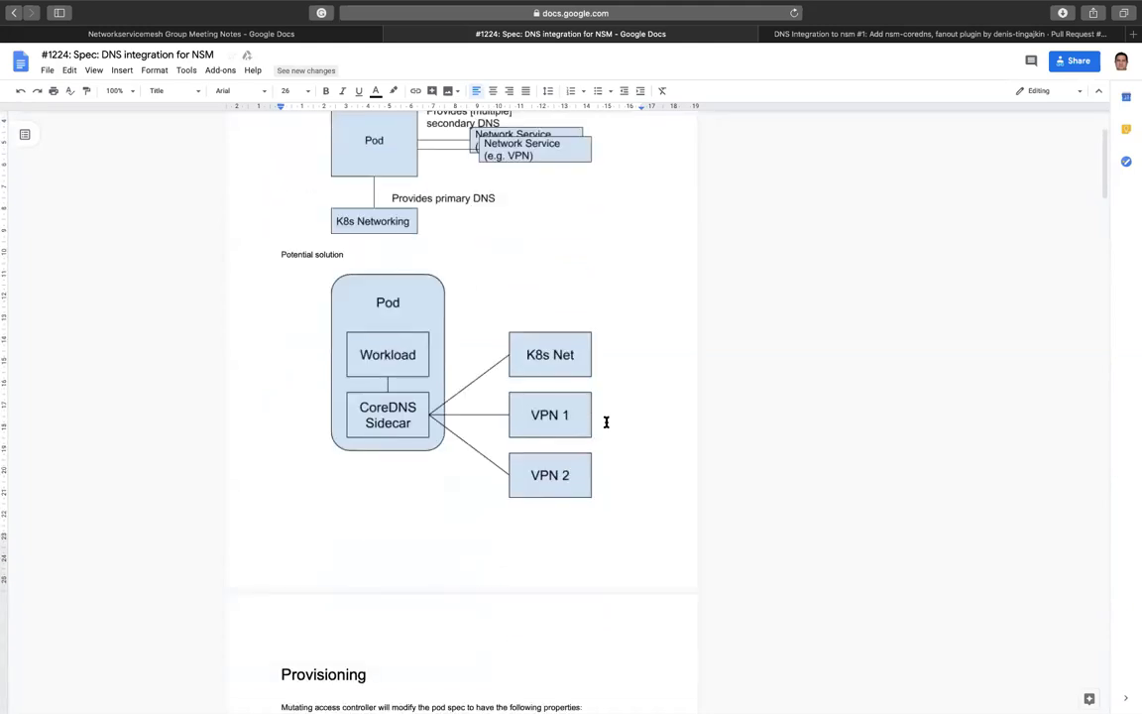
pyautogui.scroll(1, 605, 421)
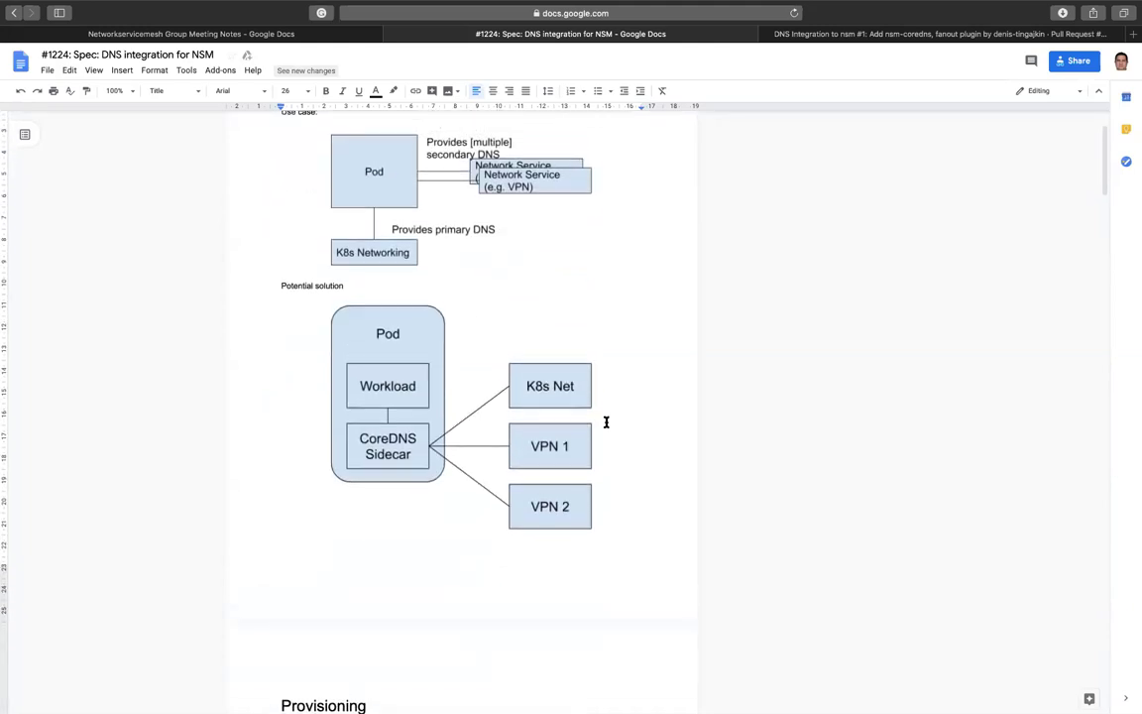
pyautogui.scroll(1, 606, 421)
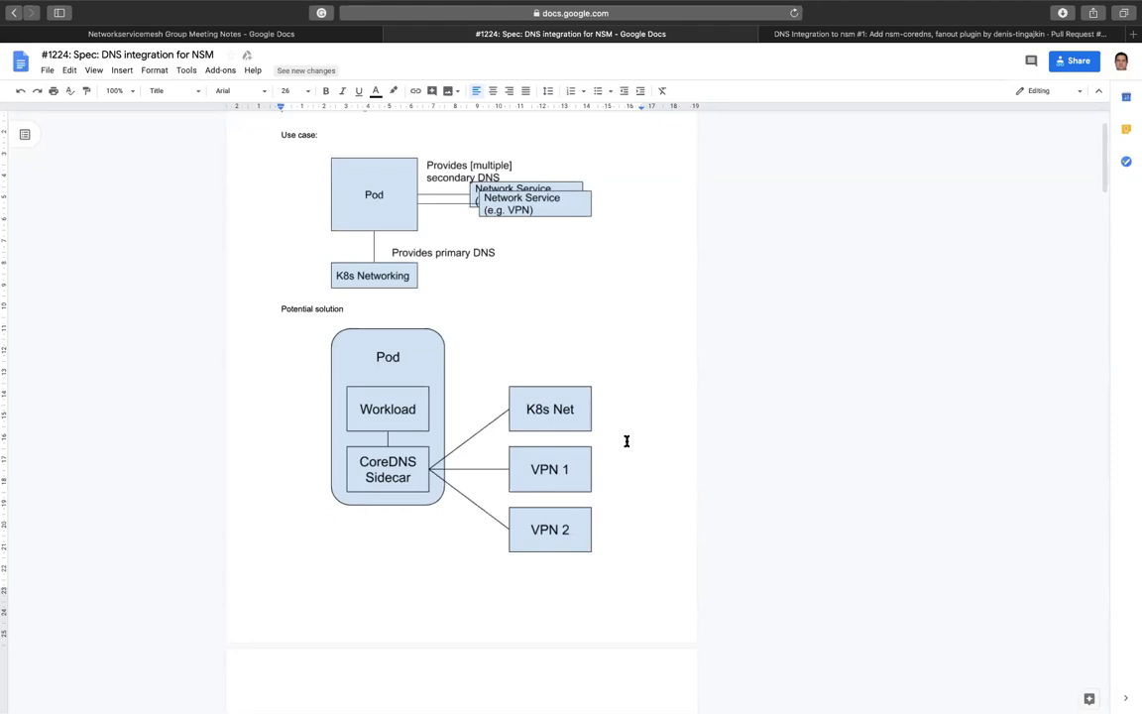
pyautogui.scroll(-20, 627, 441)
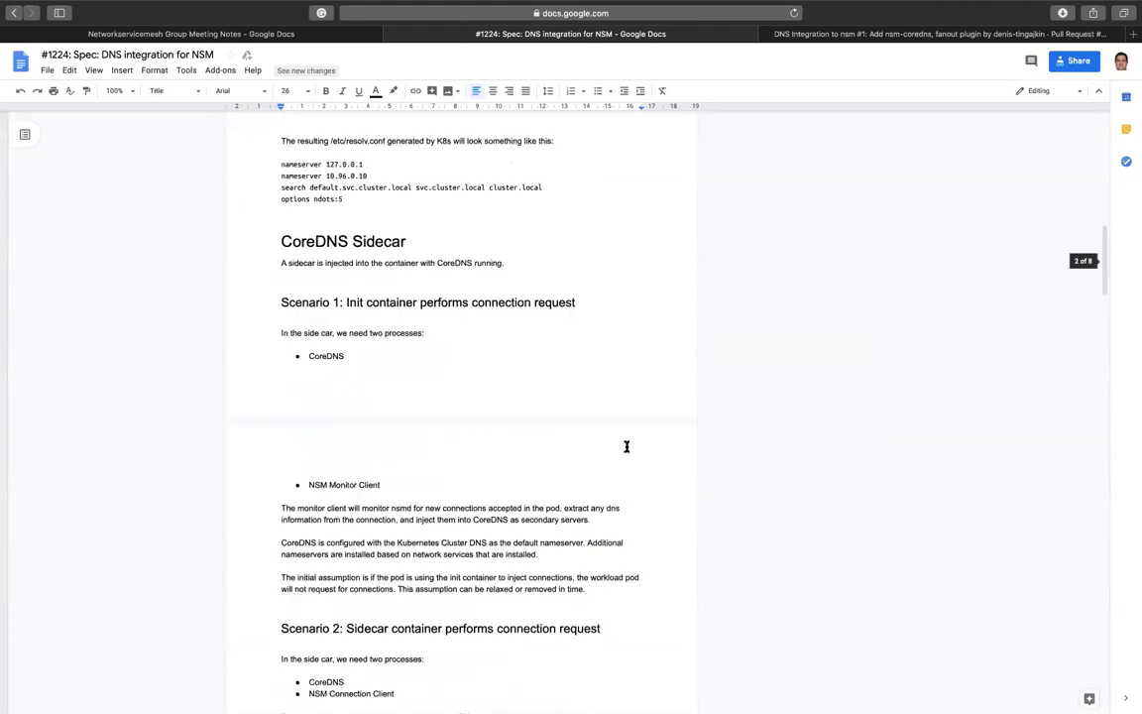
pyautogui.scroll(-5, 627, 452)
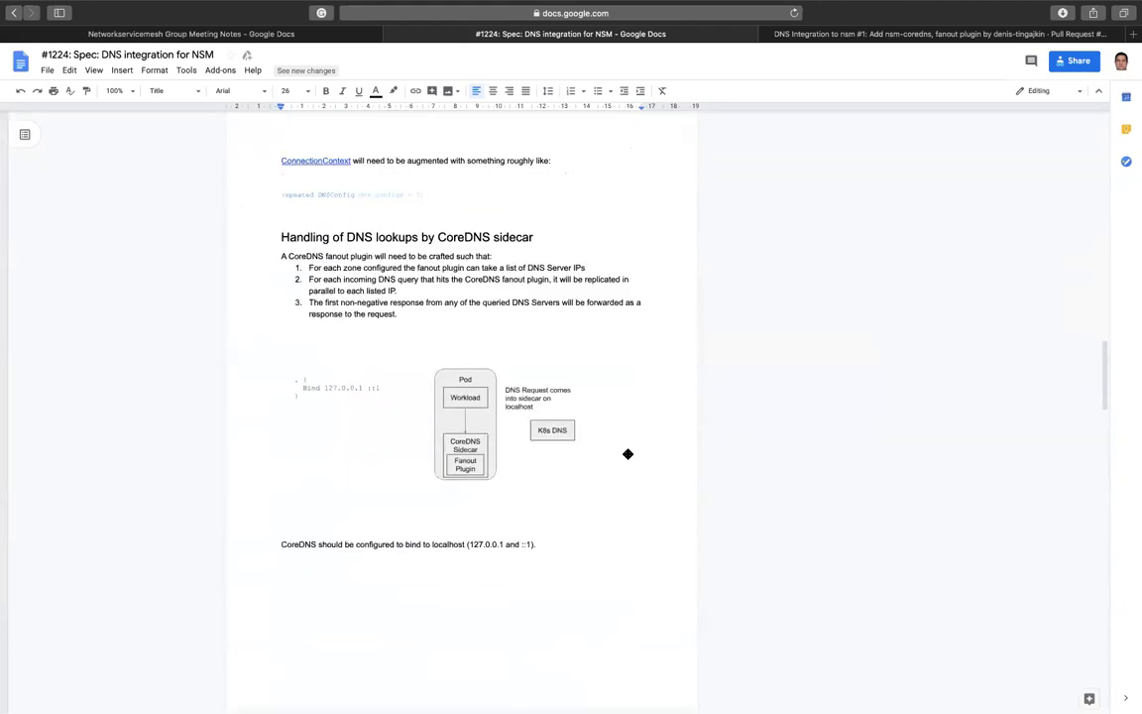
# - Review the description, conversation and checks of DNS pull request #1404, and open its changed files
pyautogui.click(853, 35)
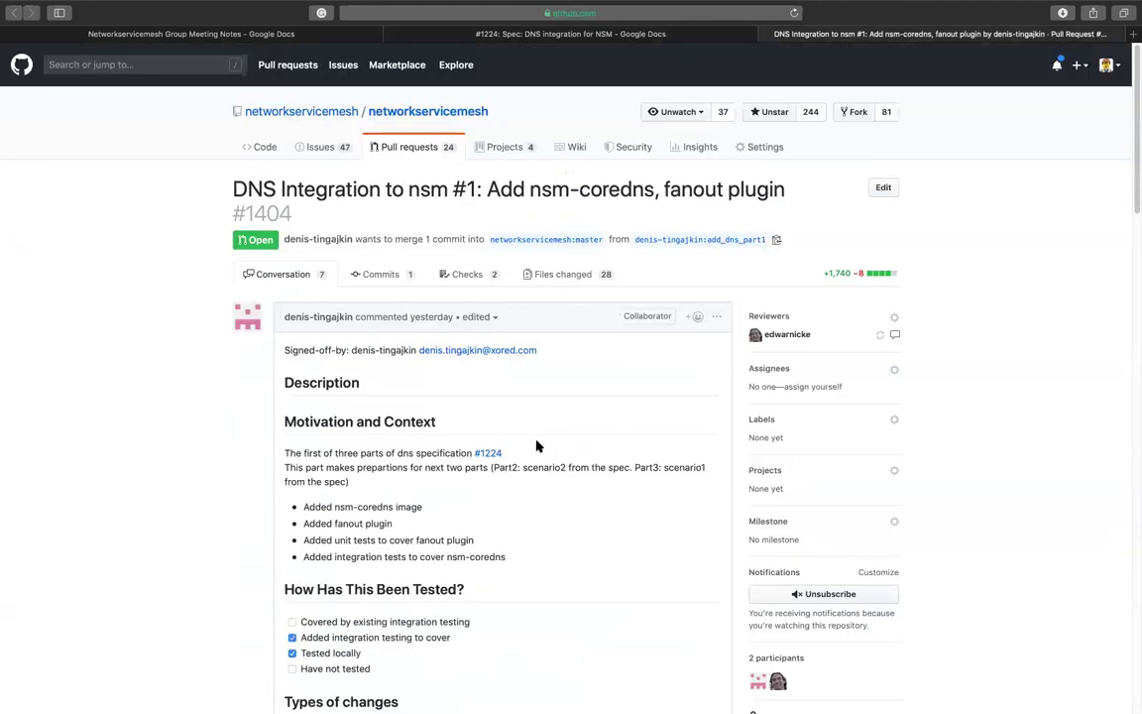
pyautogui.scroll(-15, 555, 443)
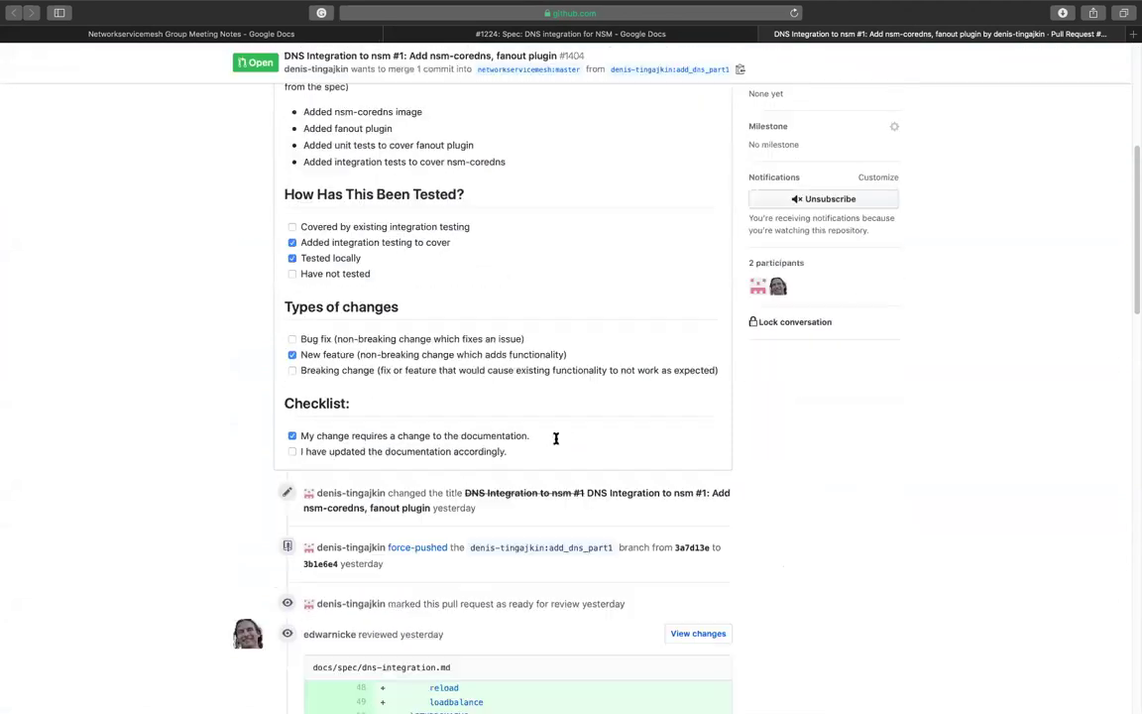
pyautogui.scroll(-15, 555, 439)
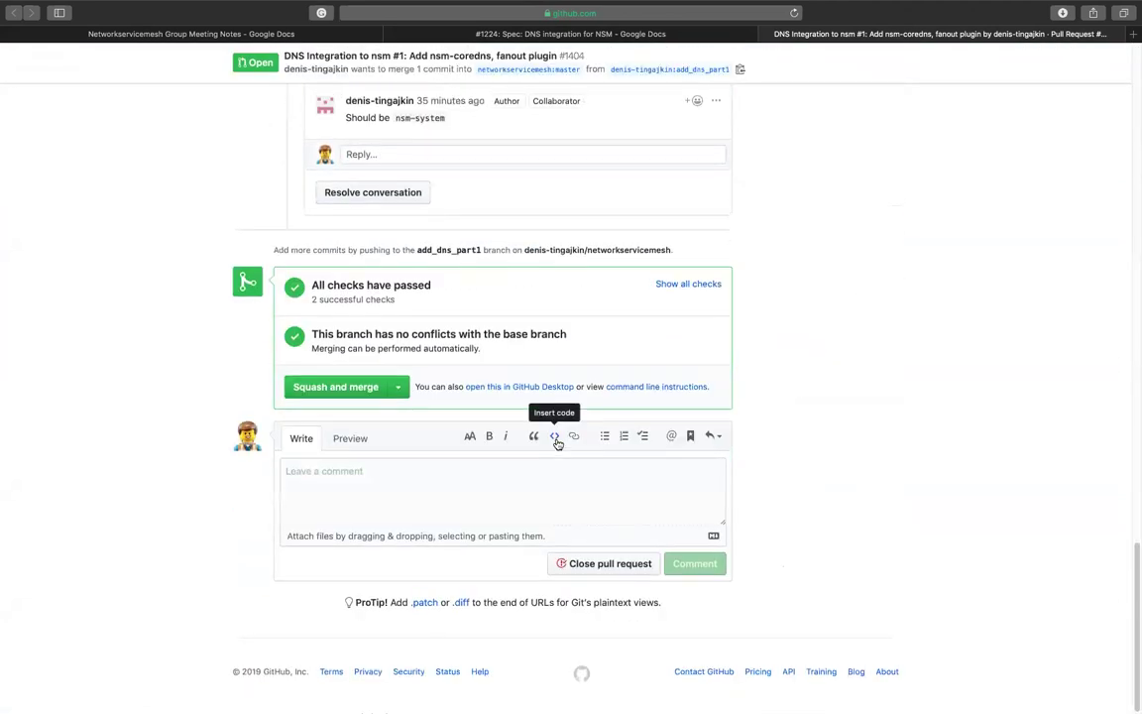
pyautogui.scroll(2, 556, 443)
pyautogui.scroll(20, 555, 443)
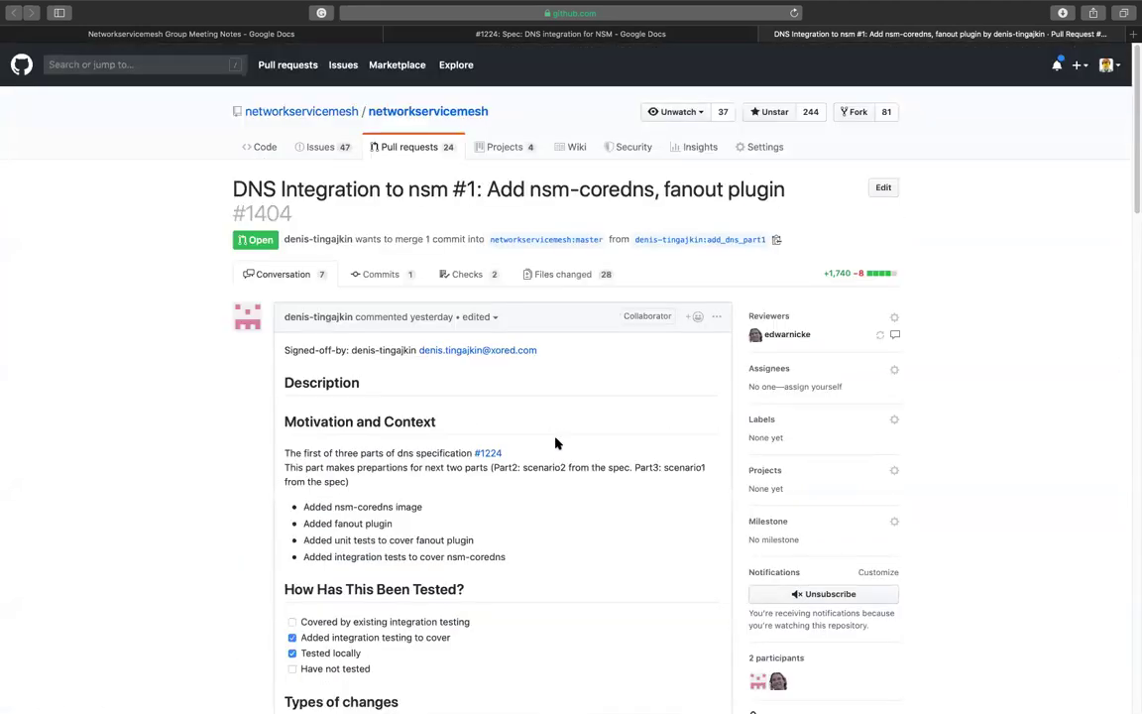
pyautogui.click(563, 274)
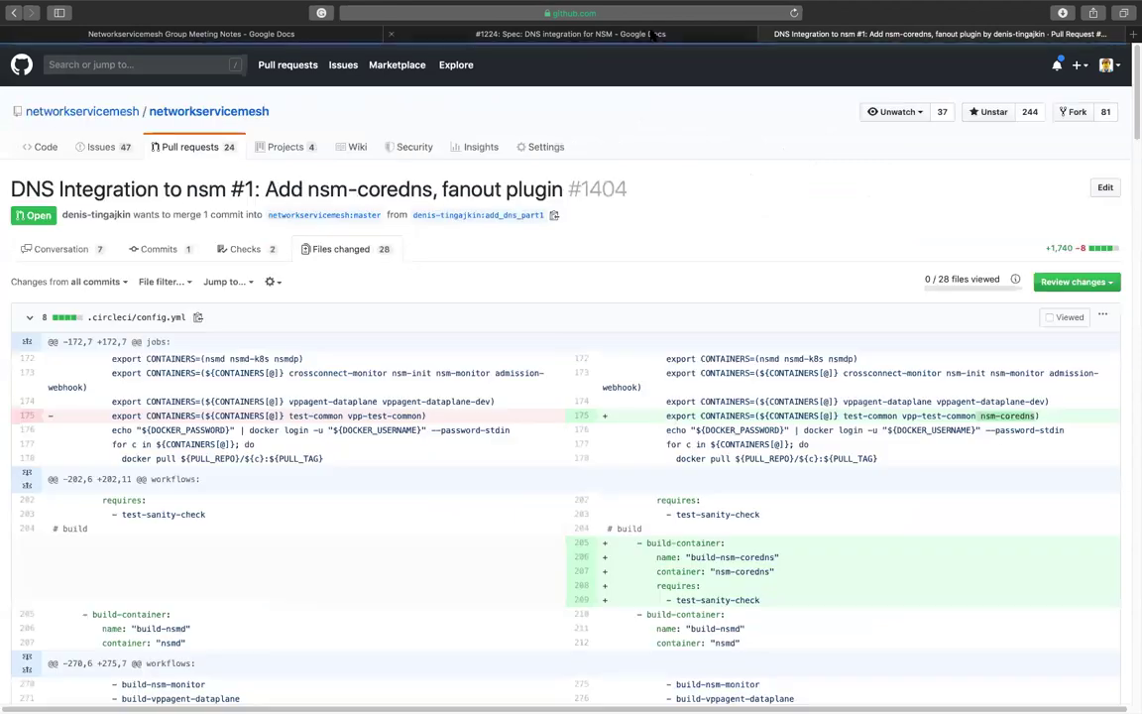
# - Review the DNS integration spec from the Provisioning section through the scenarios and fanout diagrams to the addendum's plugin code
pyautogui.click(647, 34)
pyautogui.scroll(10, 583, 473)
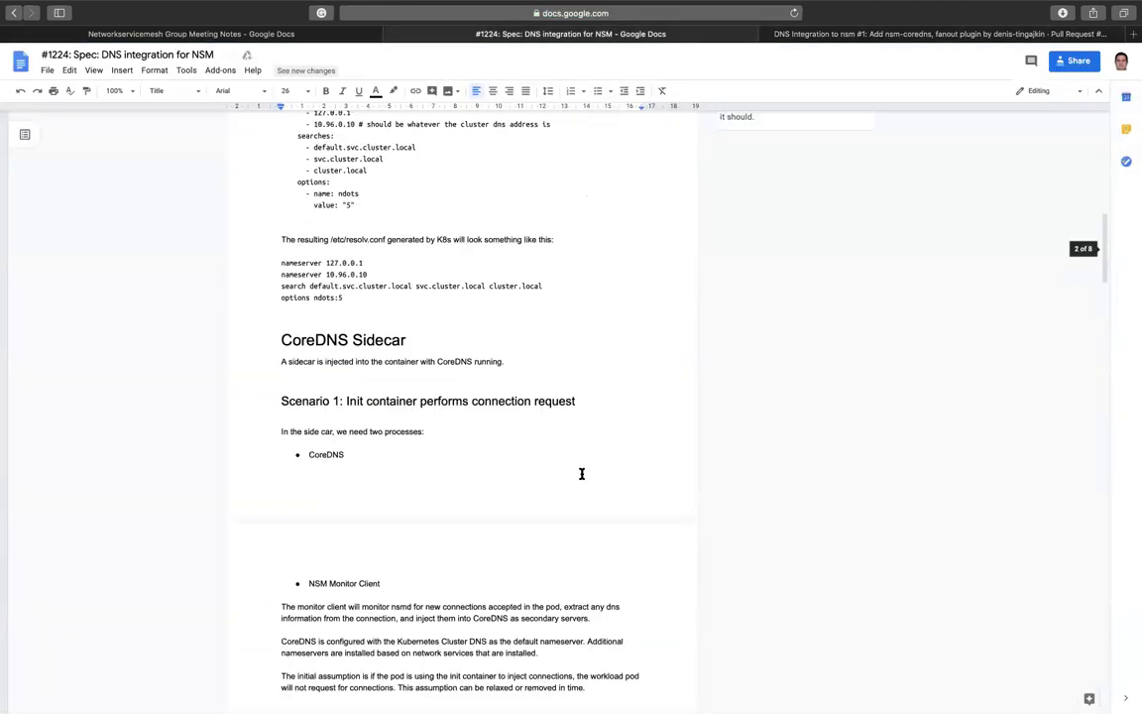
pyautogui.scroll(5, 582, 474)
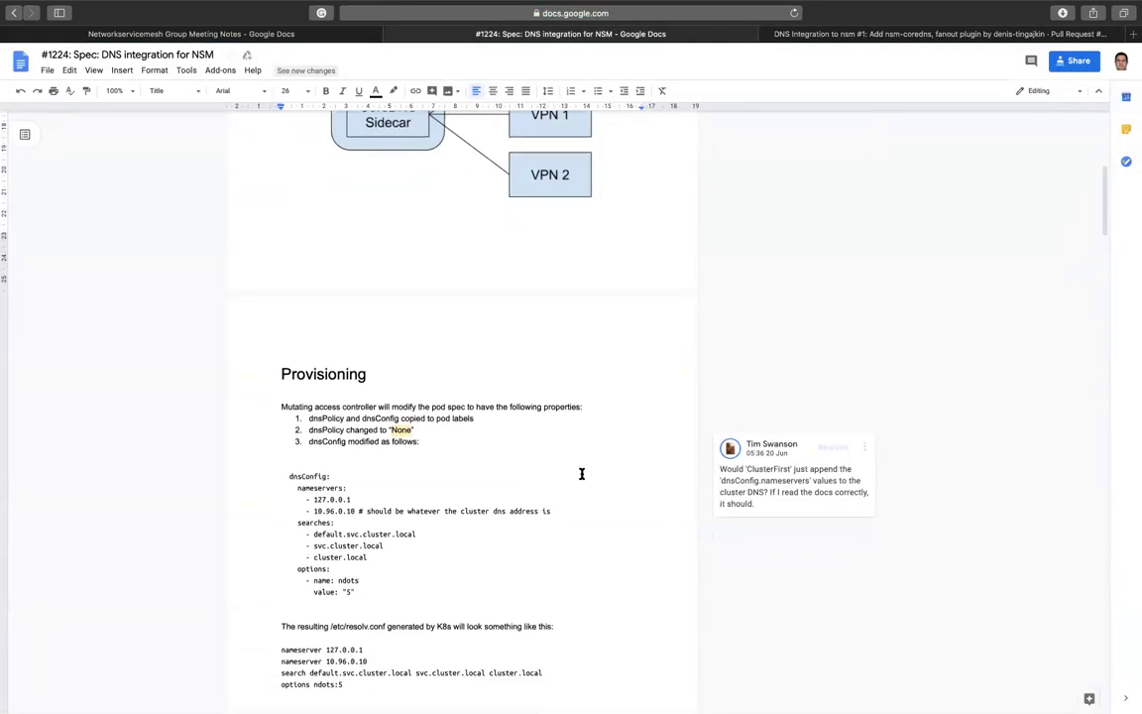
pyautogui.scroll(2, 582, 474)
pyautogui.scroll(-5, 582, 474)
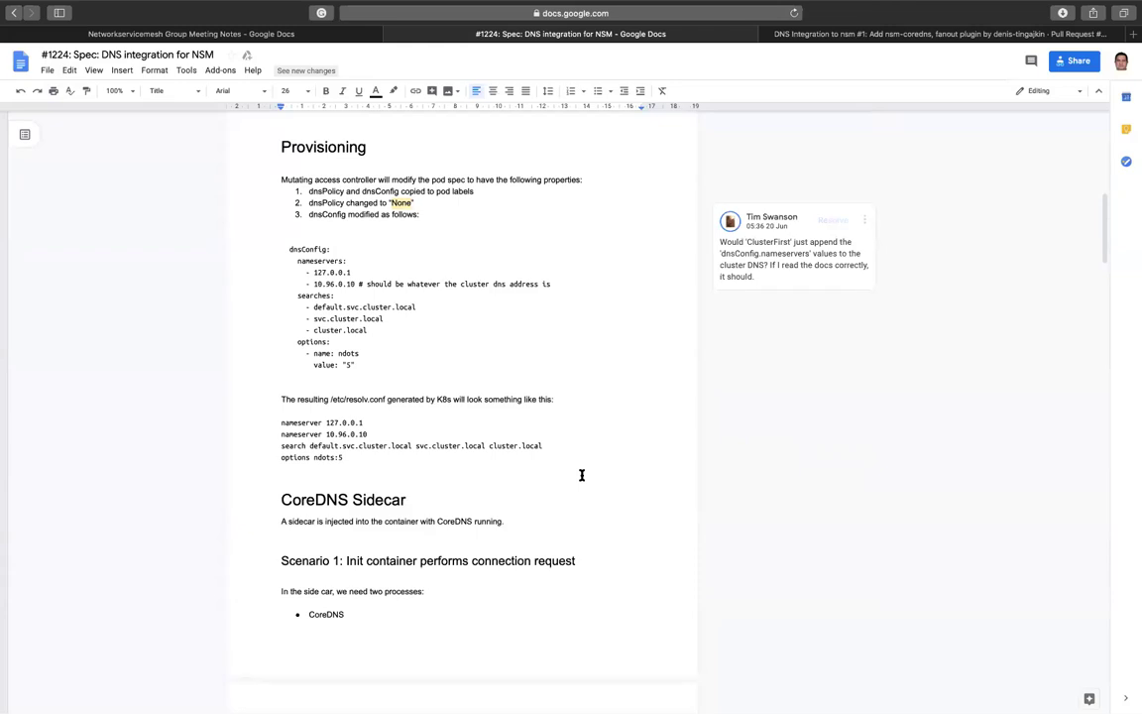
pyautogui.scroll(-15, 582, 475)
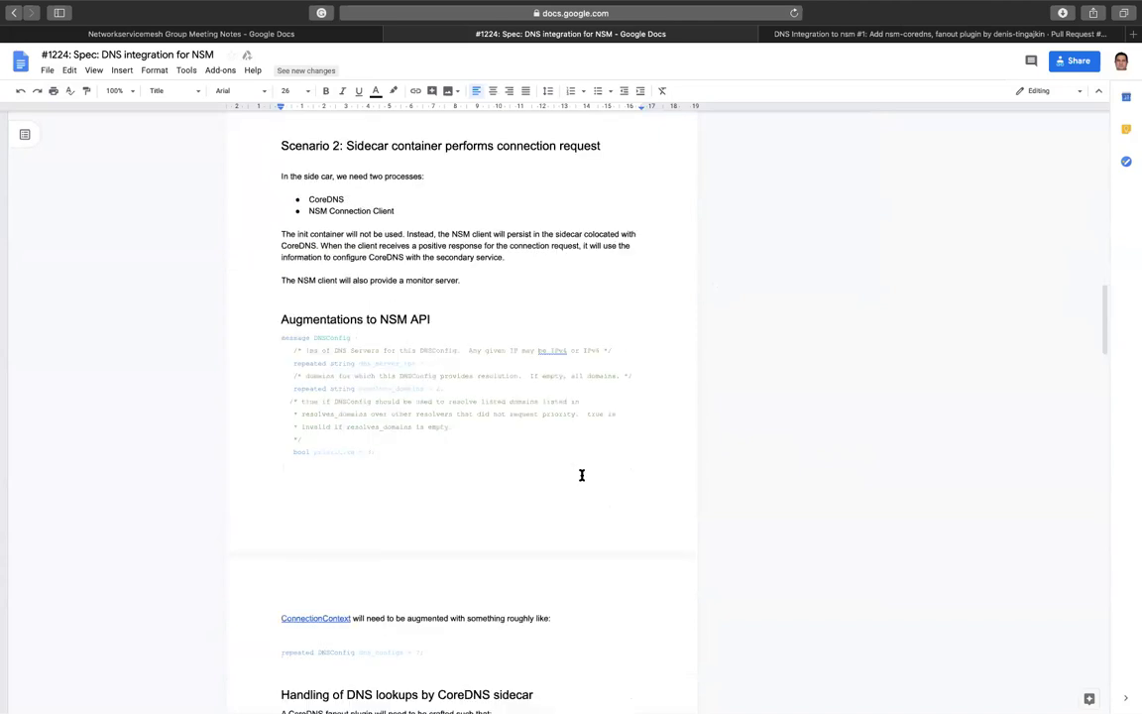
pyautogui.scroll(-15, 582, 475)
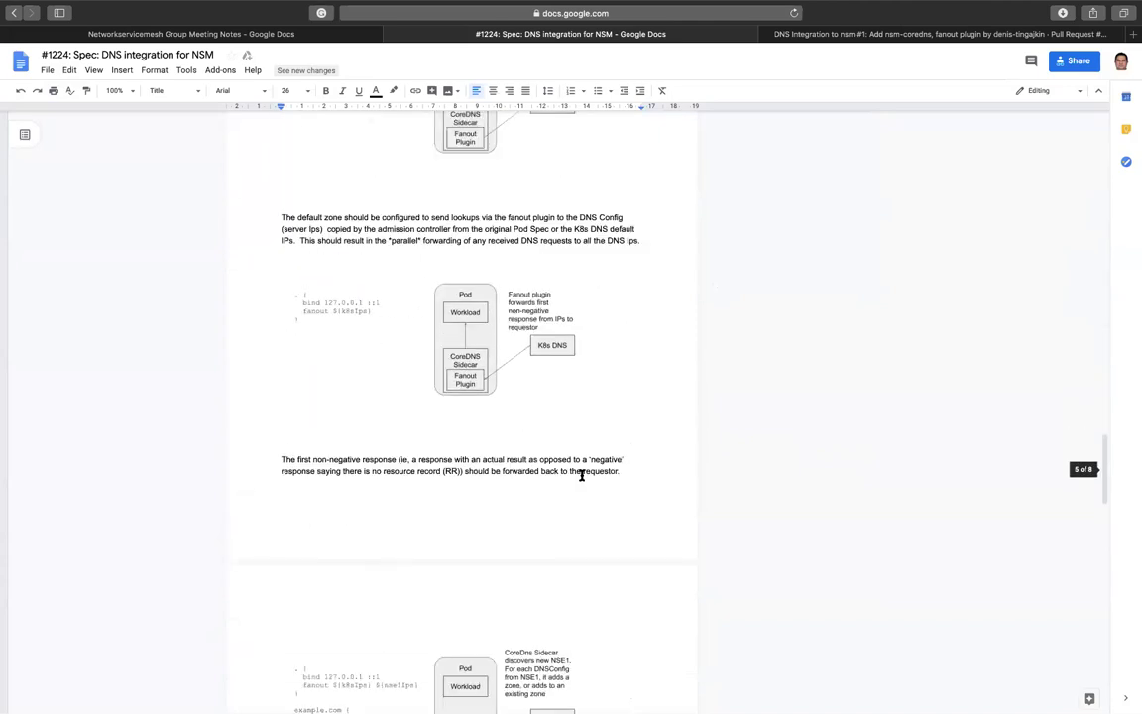
pyautogui.scroll(-15, 582, 475)
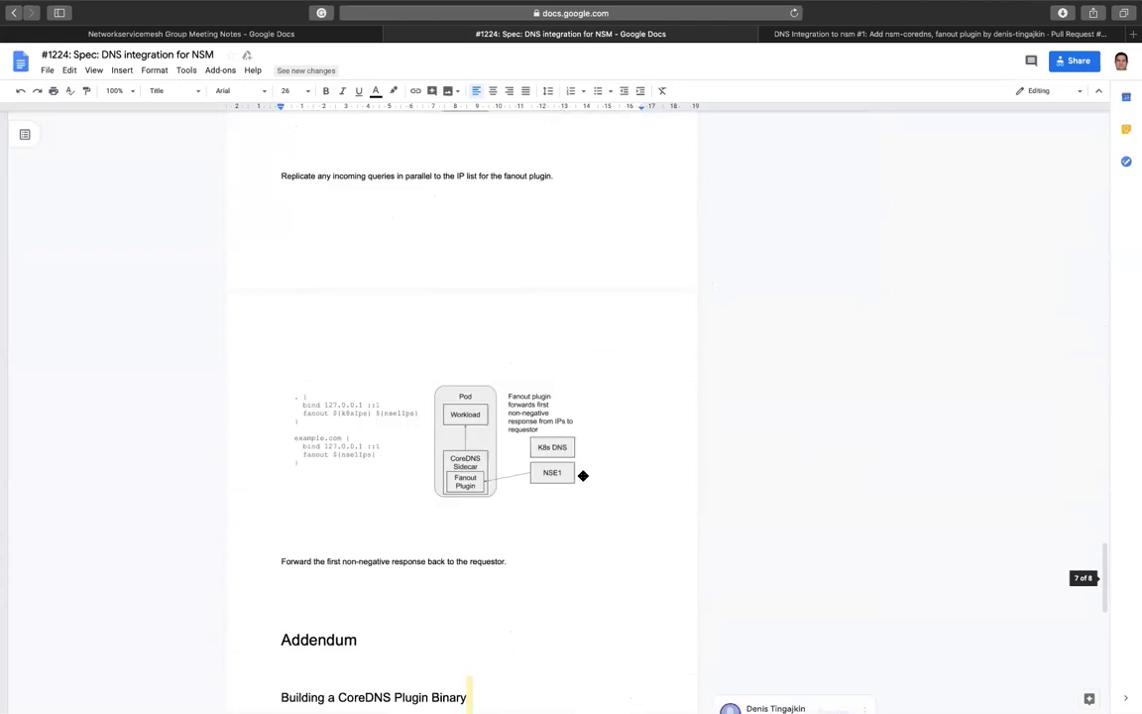
pyautogui.scroll(-15, 582, 475)
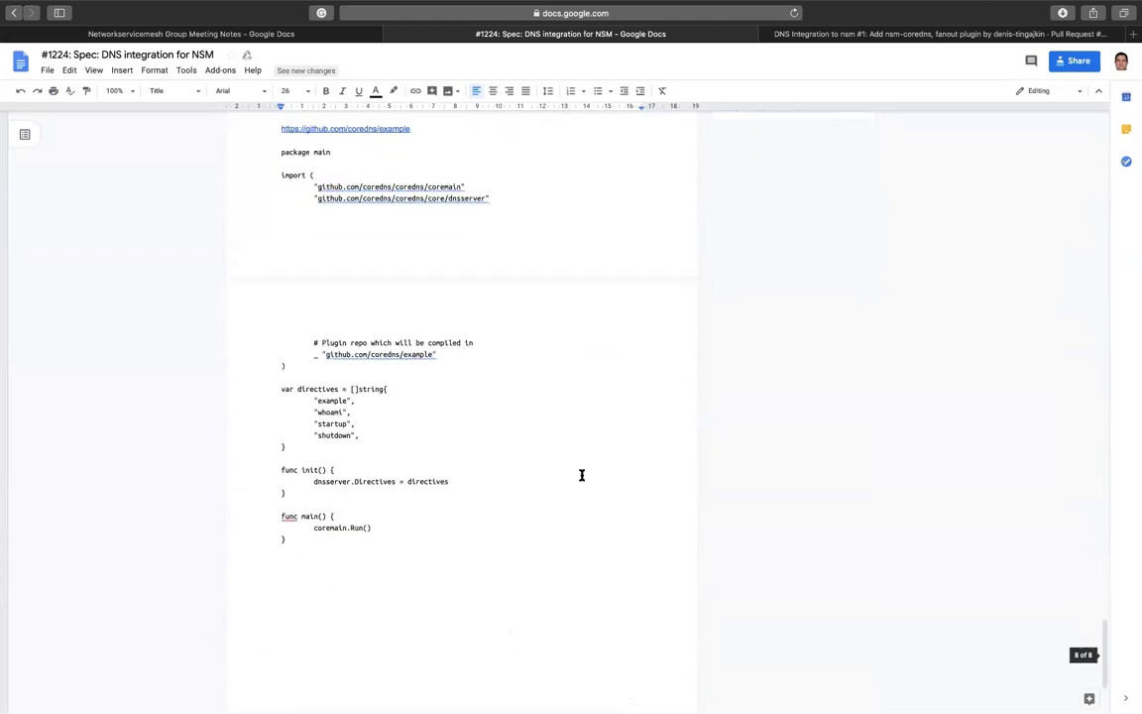
pyautogui.scroll(-5, 582, 475)
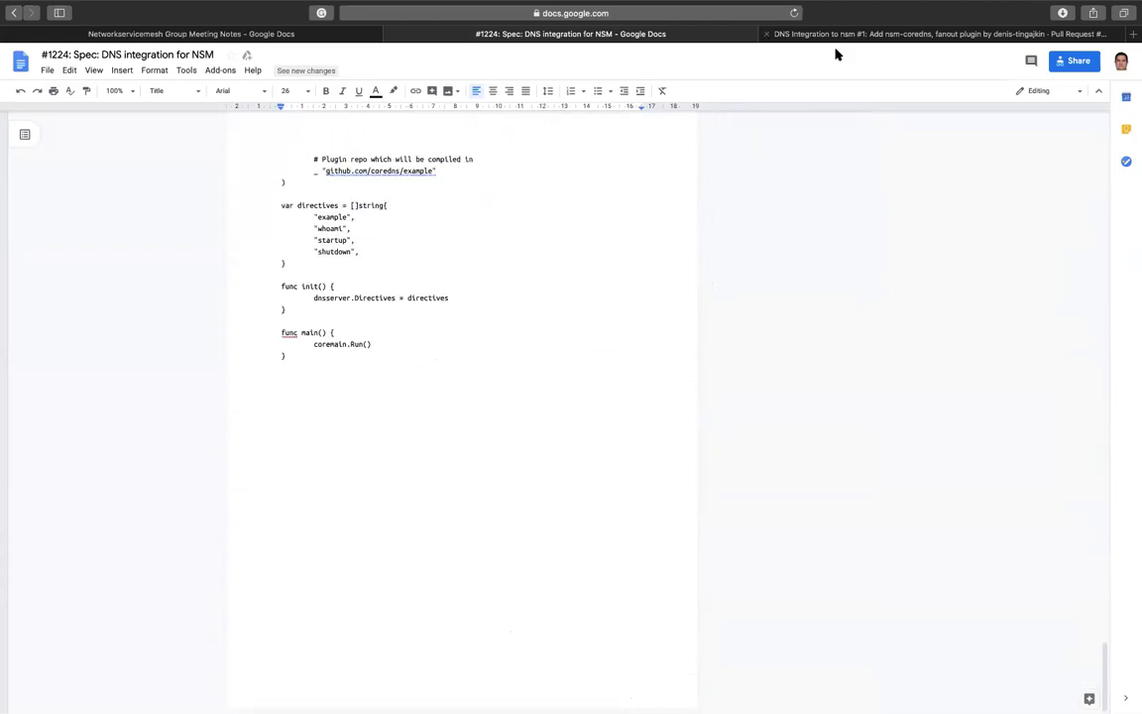
# - Find docs/spec/dns-integration.md among the changed files of pull request #1404 and open the full file view
pyautogui.hotkey('ctrl', 'Tab')
pyautogui.scroll(-10, 808, 416)
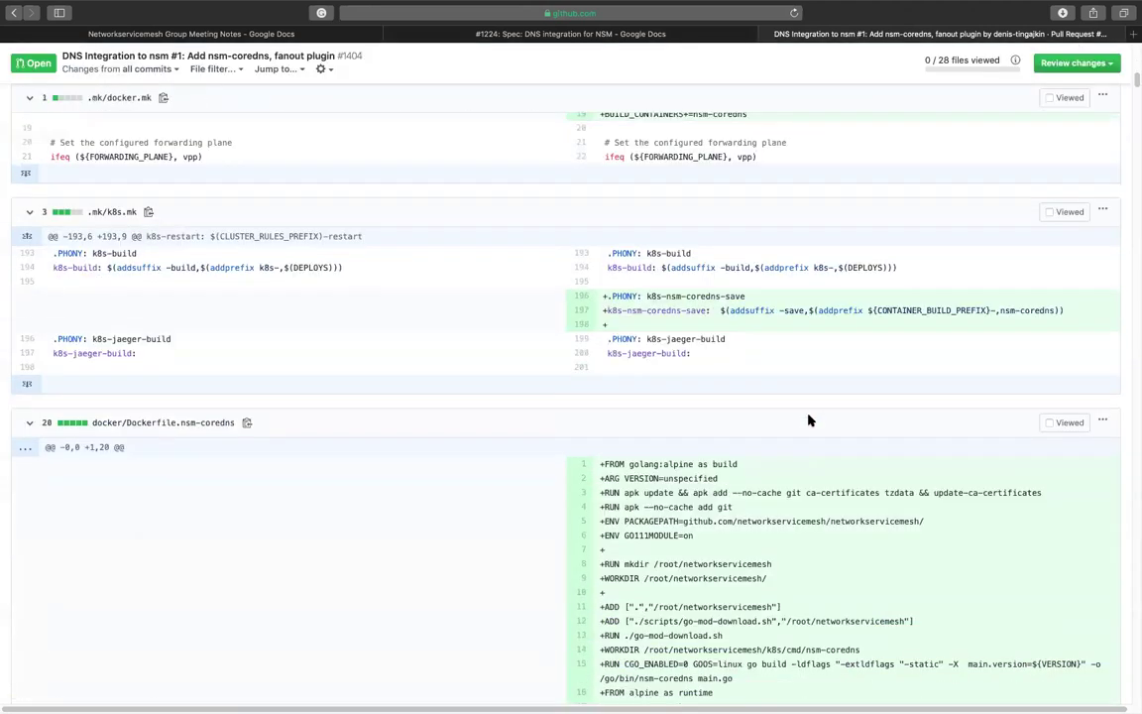
pyautogui.scroll(-15, 809, 425)
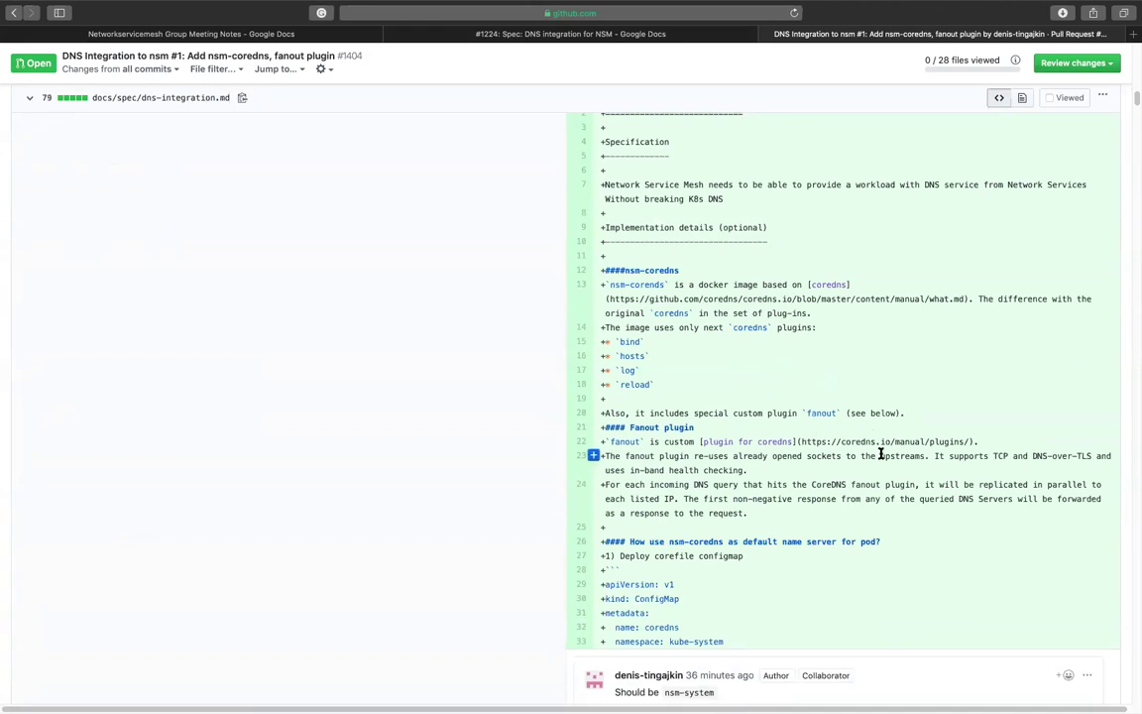
pyautogui.scroll(-1, 880, 455)
pyautogui.scroll(5, 872, 460)
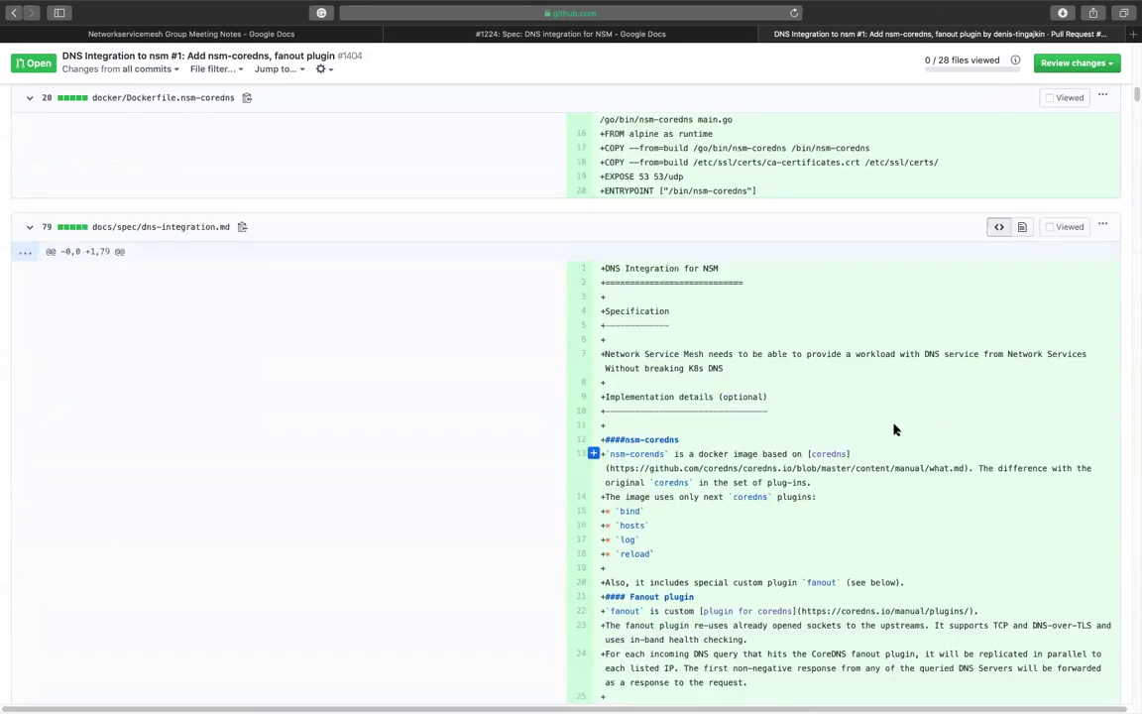
pyautogui.click(1102, 225)
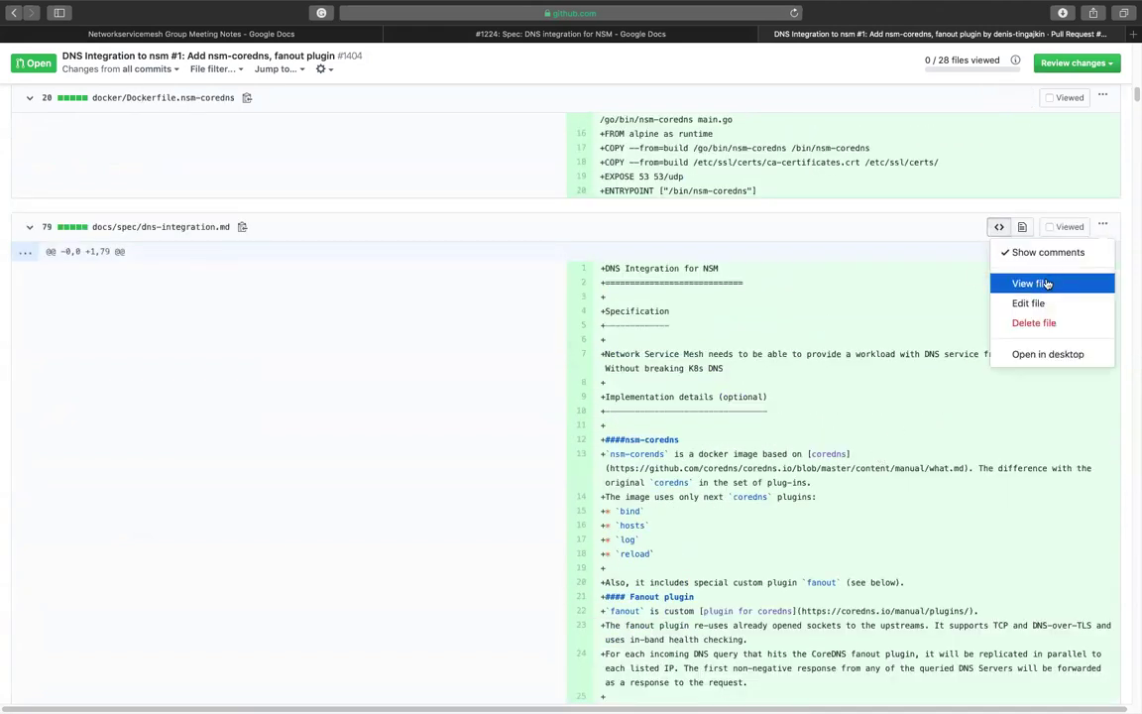
pyautogui.click(1047, 284)
# - Highlight the words "It supports TCP and DNS-over-TLS" in the Fanout plugin section of dns-integration.md
pyautogui.scroll(-3, 762, 355)
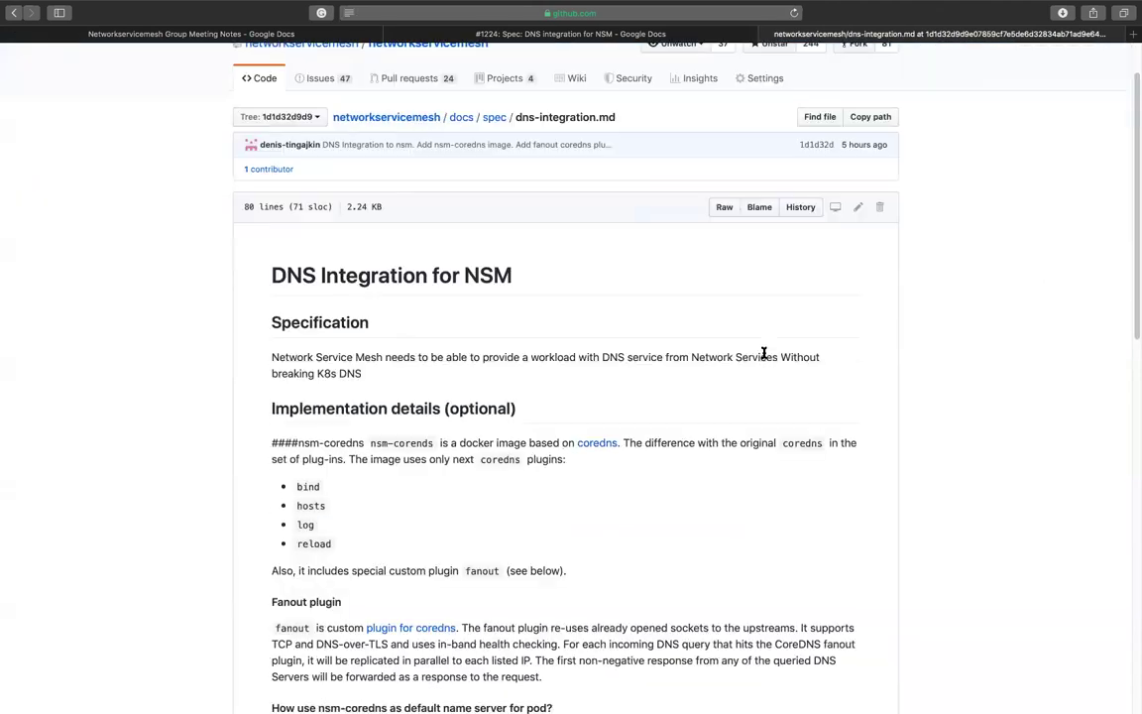
pyautogui.scroll(-3, 762, 359)
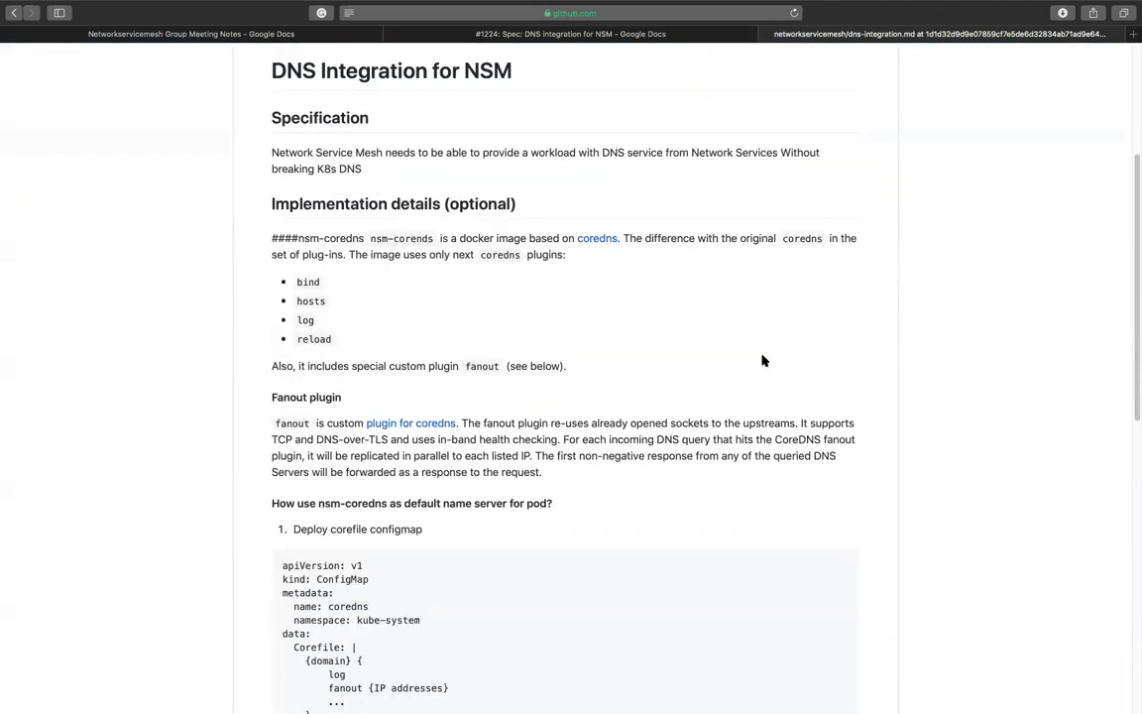
pyautogui.scroll(-2, 762, 359)
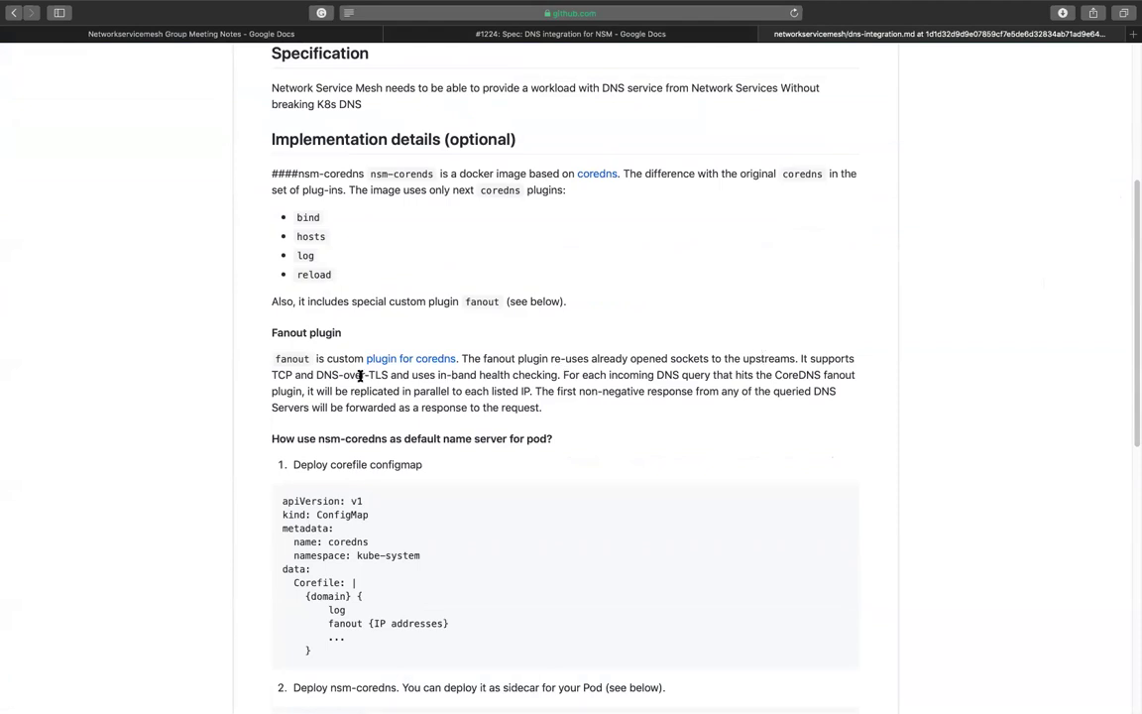
pyautogui.moveTo(798, 359); pyautogui.dragTo(390, 370)
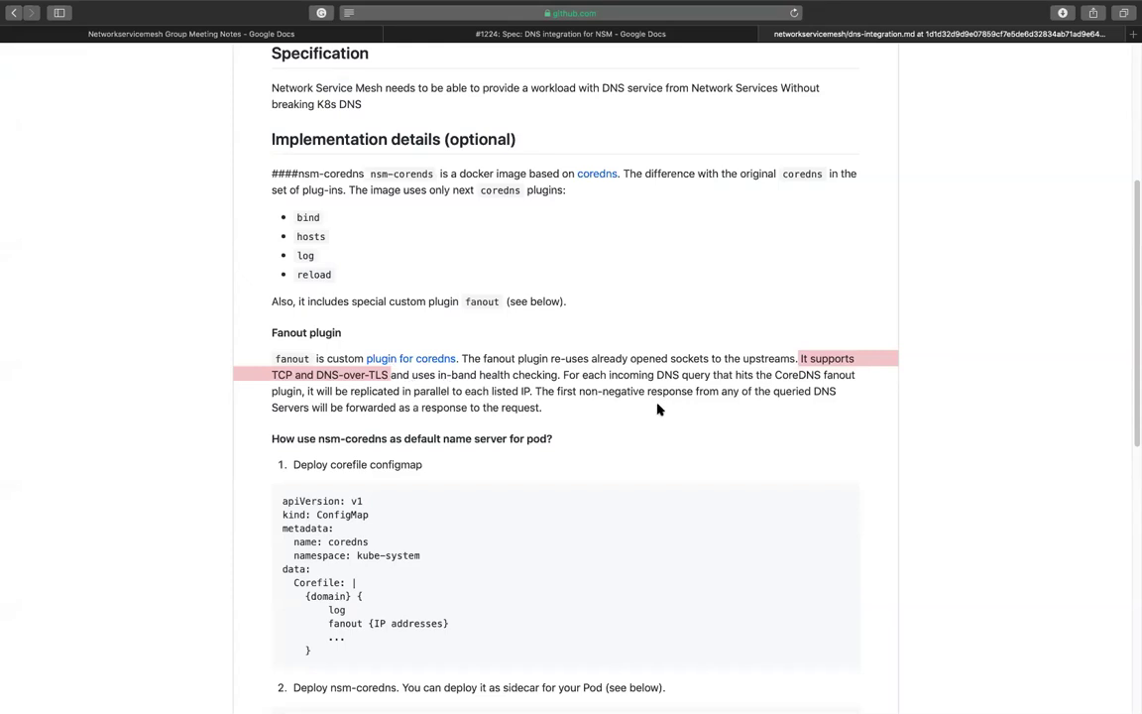
# - Look through the nsm-coredns deployment instructions, return to the implementation details and clear the text highlight
pyautogui.scroll(-4, 657, 408)
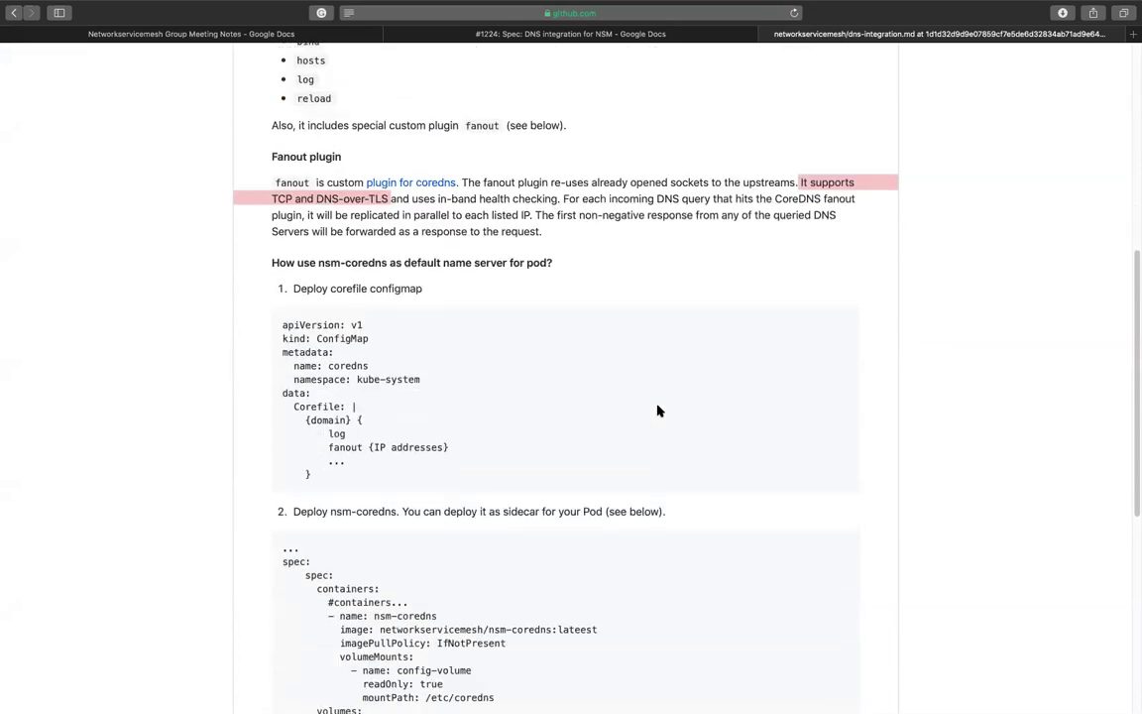
pyautogui.scroll(-10, 657, 410)
pyautogui.scroll(20, 658, 409)
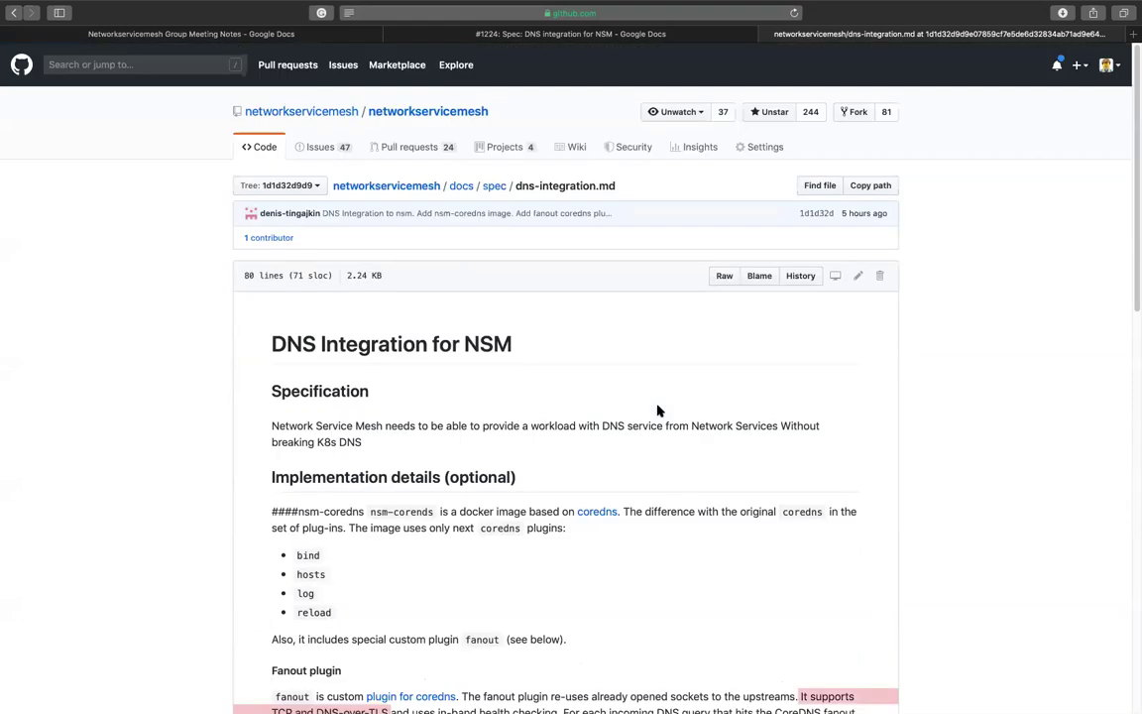
pyautogui.scroll(-3, 657, 408)
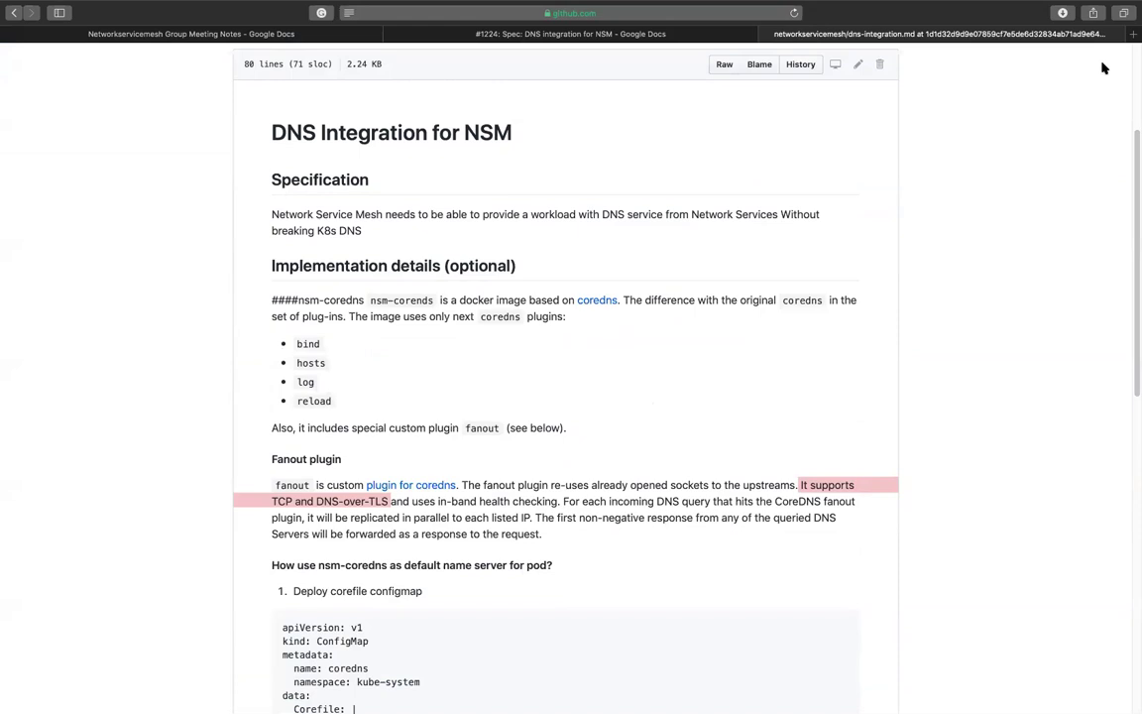
pyautogui.click(796, 381)
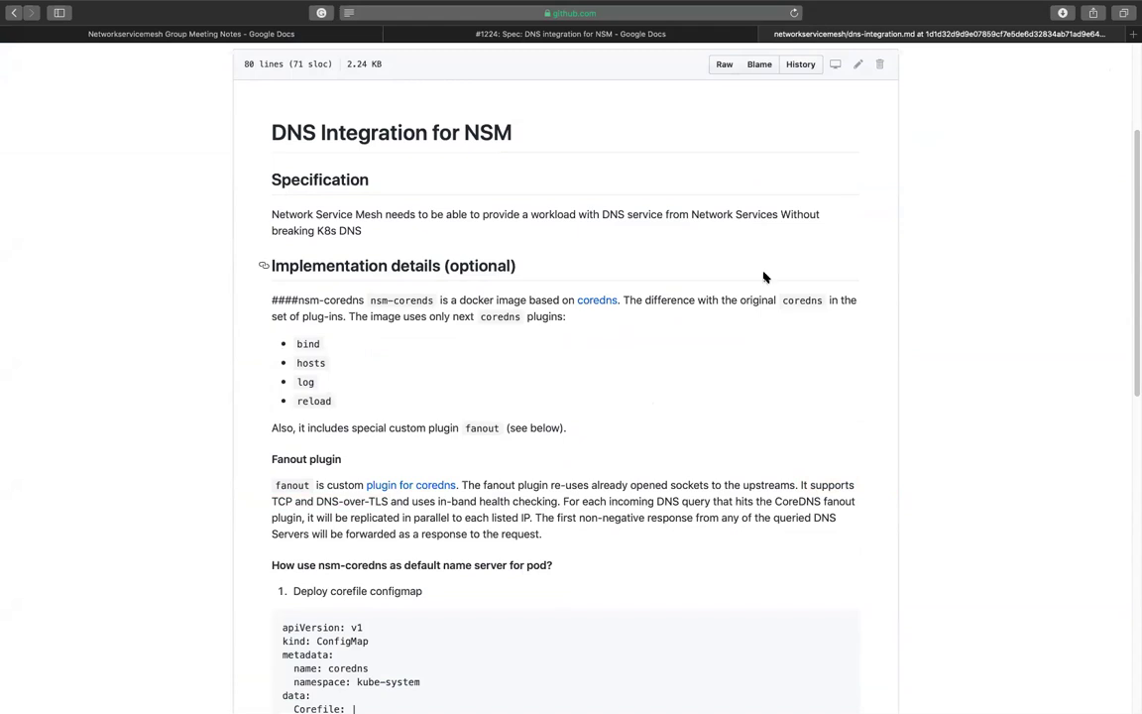
# - Return to the group meeting notes, close the two DNS pages and open the Security item's linked issue #737
pyautogui.scroll(1, 680, 283)
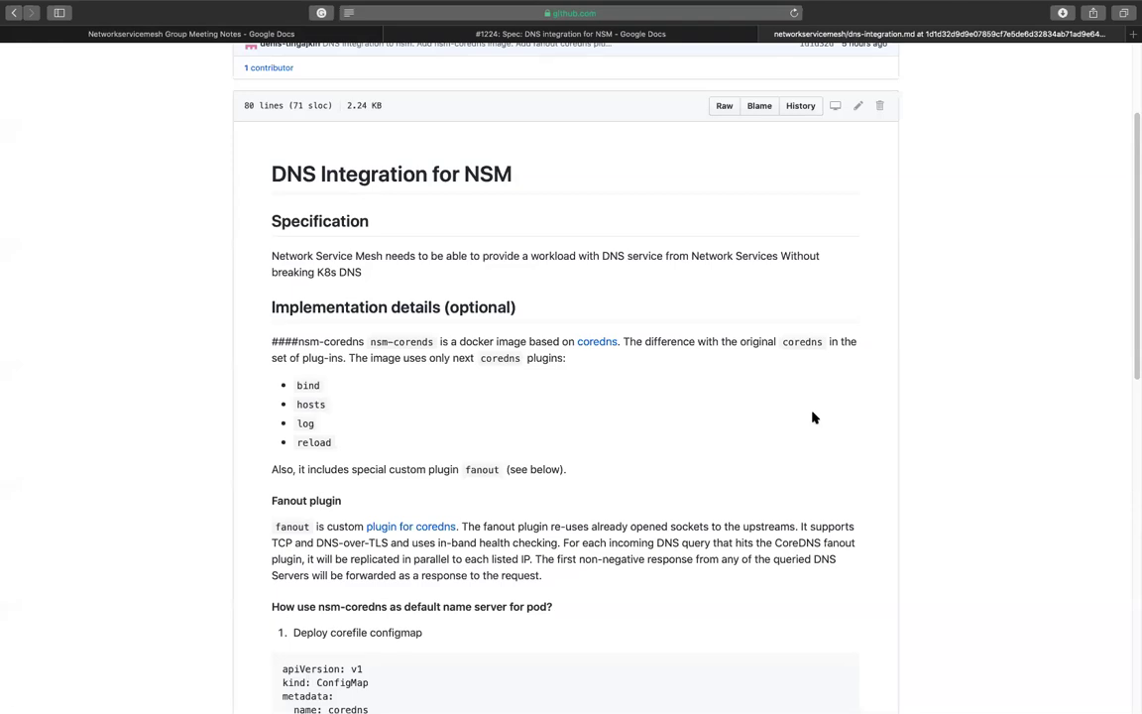
pyautogui.scroll(-2, 812, 418)
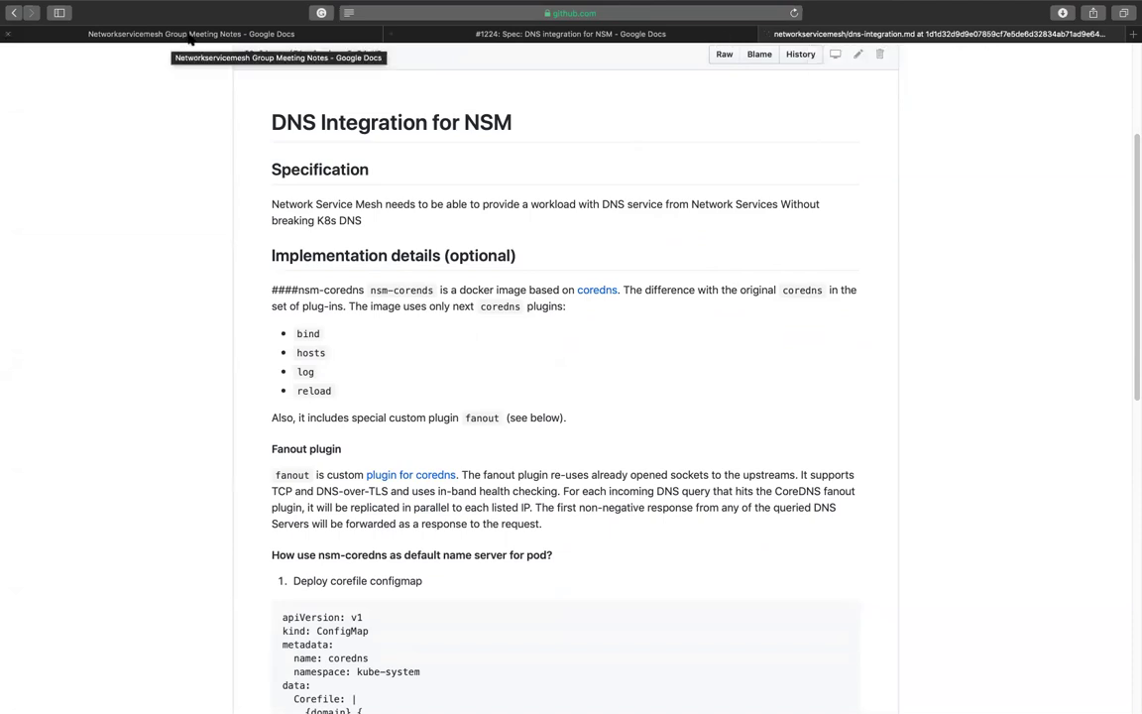
pyautogui.click(192, 36)
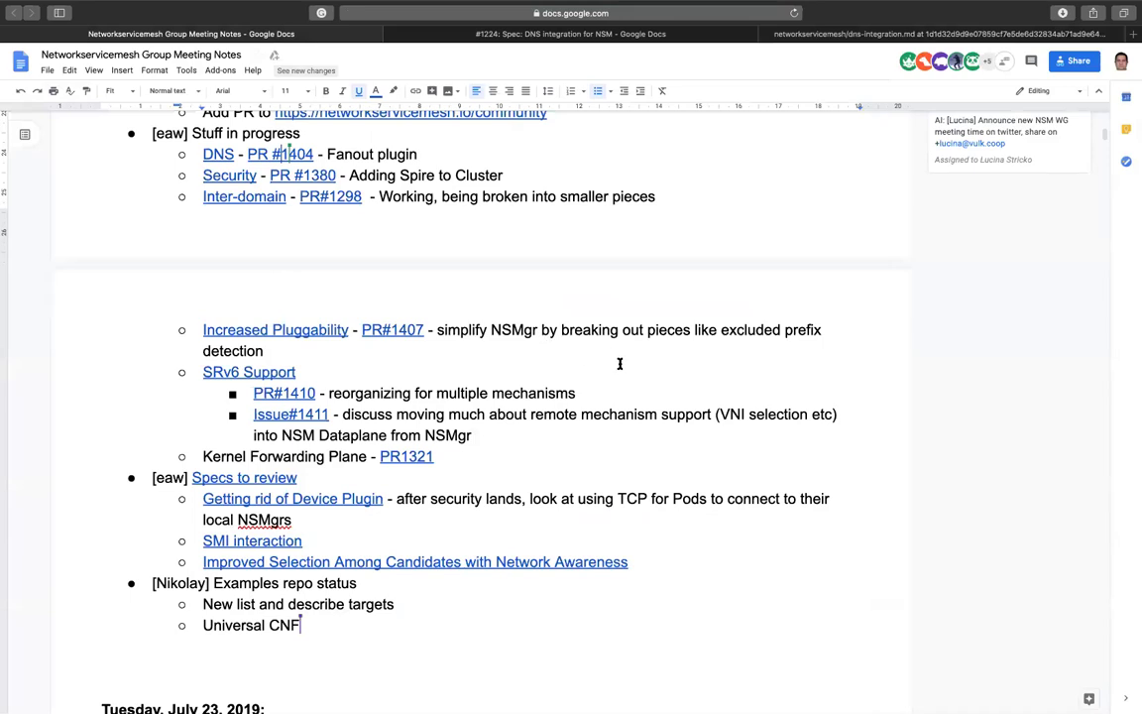
pyautogui.rightClick(222, 175)
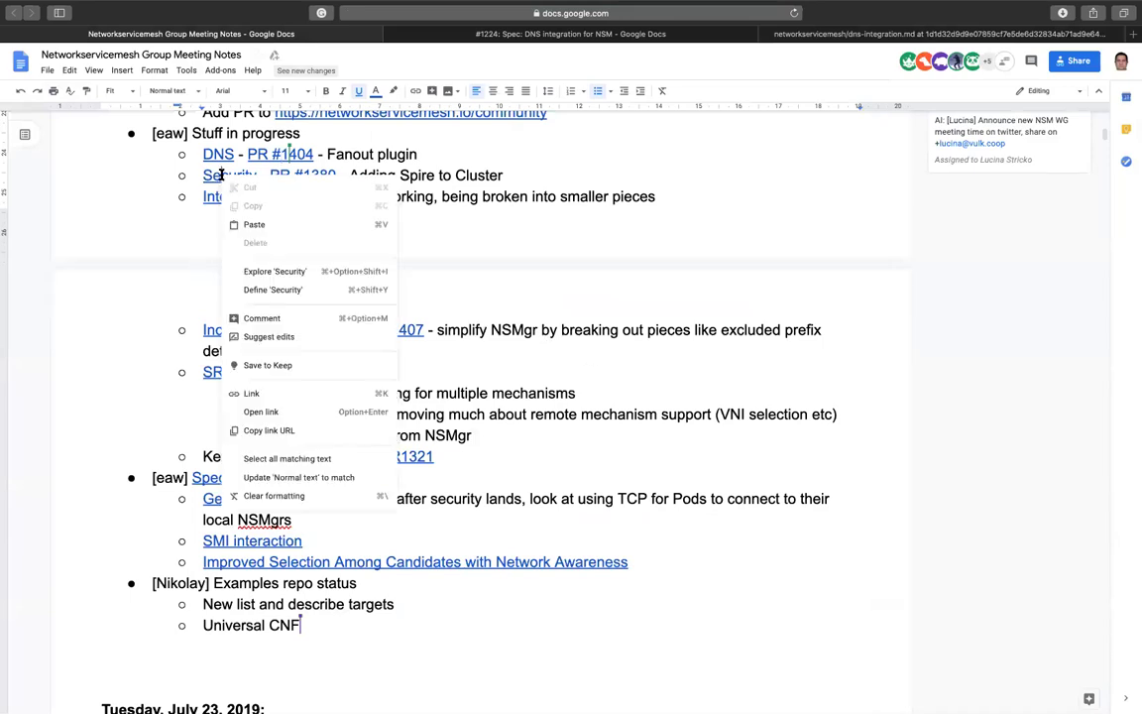
pyautogui.click(223, 197)
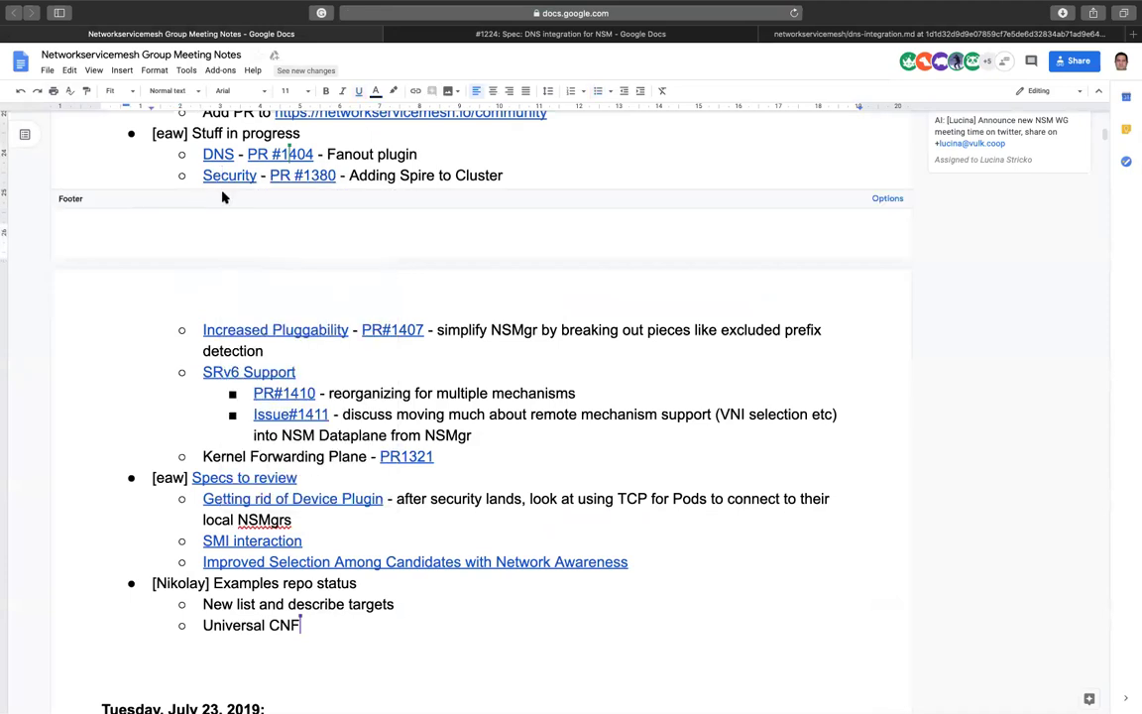
pyautogui.press('Escape')
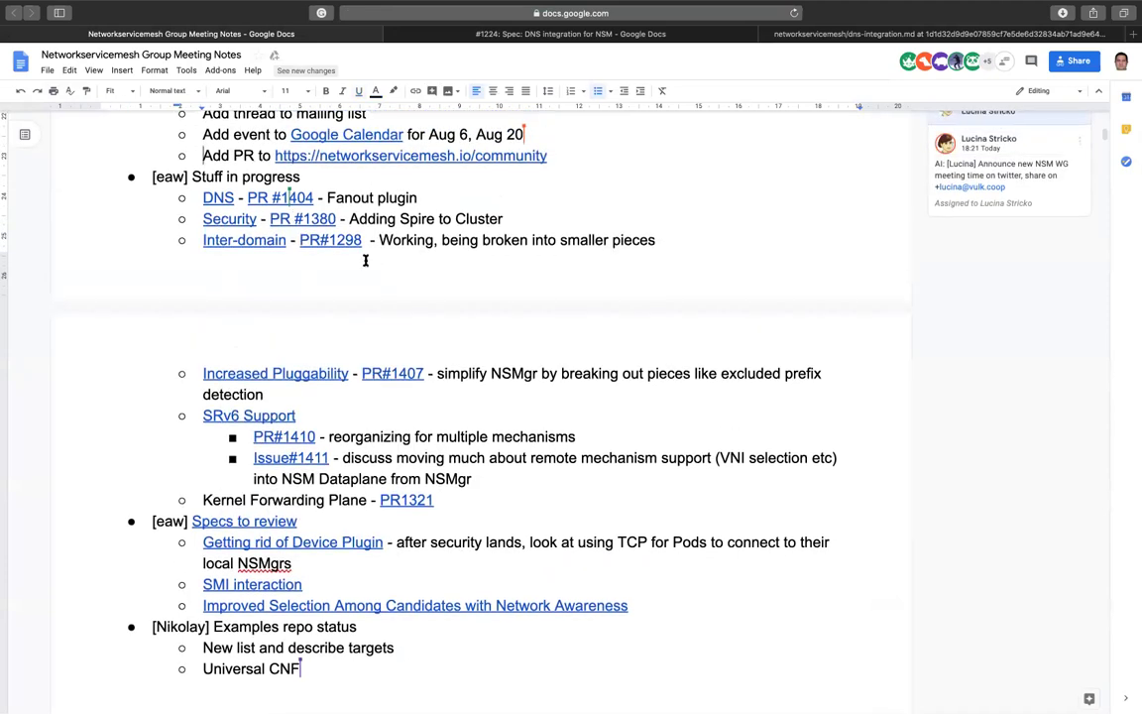
pyautogui.middleClick(590, 36)
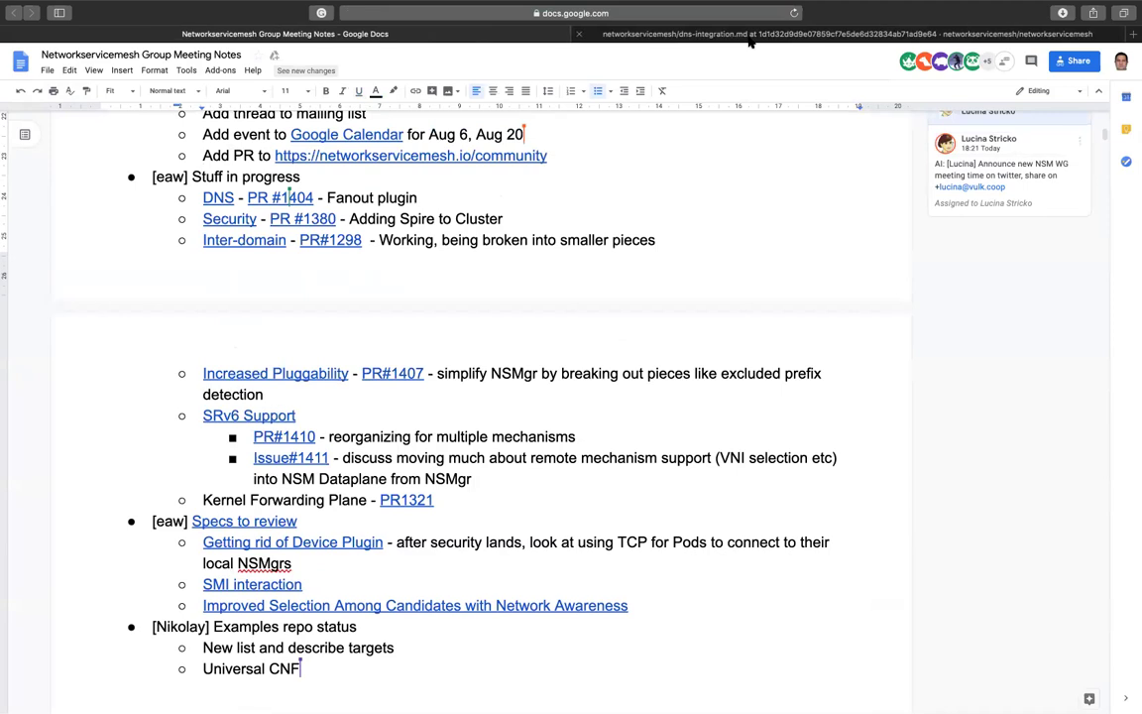
pyautogui.middleClick(749, 37)
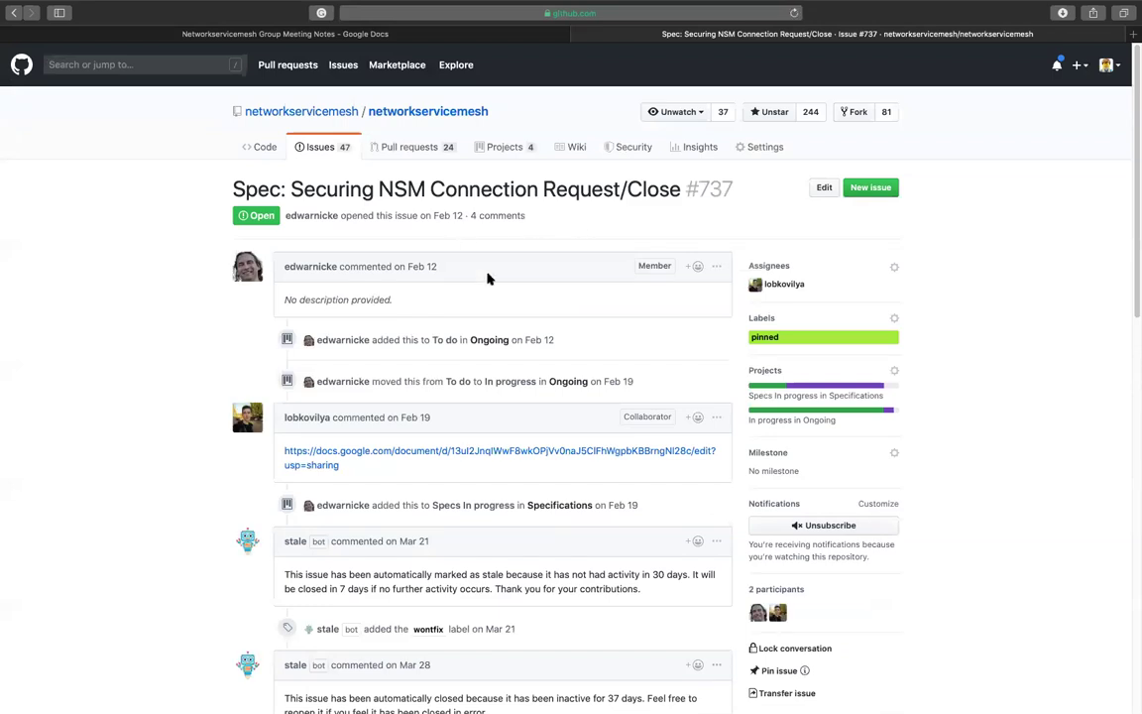
# - Open the Google Docs spec linked in the Feb 19 comment of issue #737 and set its zoom to Fit
pyautogui.click(420, 456)
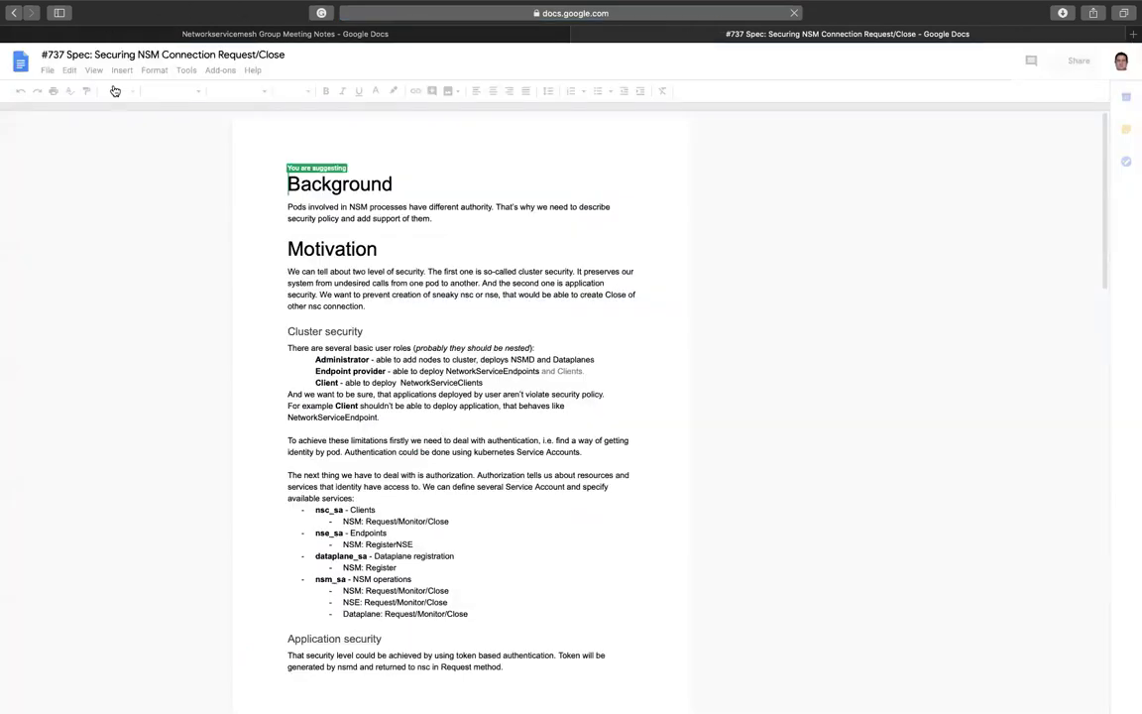
pyautogui.click(132, 92)
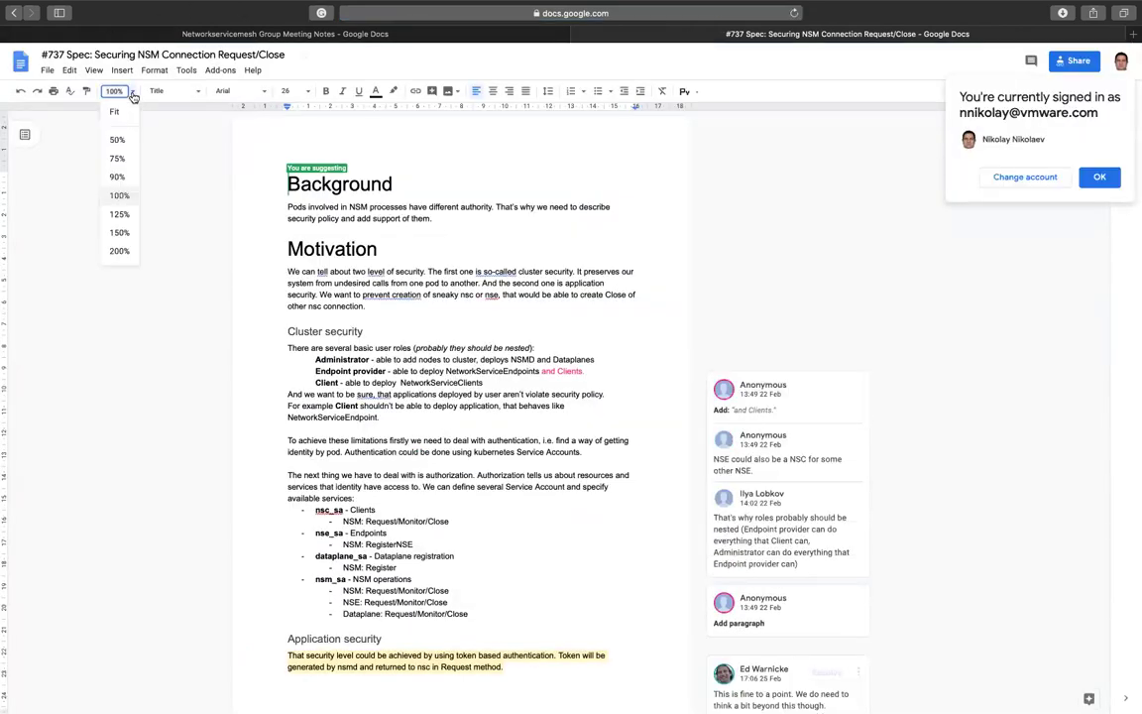
pyautogui.click(124, 110)
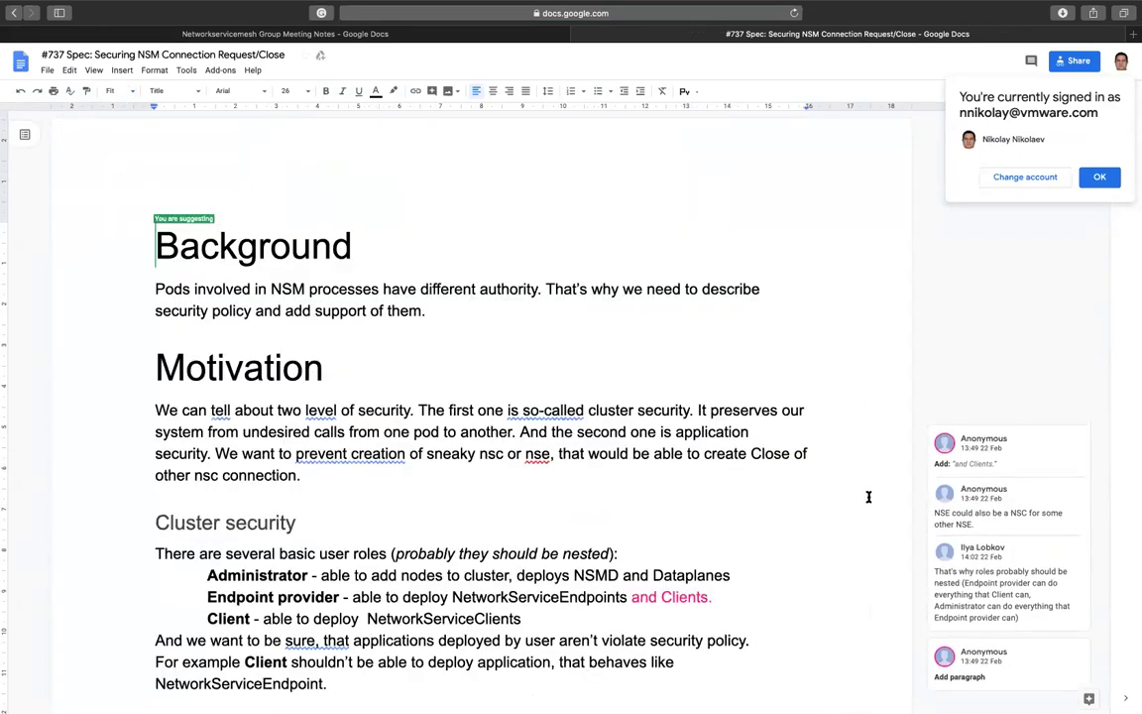
# - Review the Securing NSM Connection Request/Close spec from its background through the GRPC, SPIFFE/SPIRE and Istio sections to the Kubernetes scenario
pyautogui.scroll(-5, 733, 487)
pyautogui.scroll(-15, 729, 487)
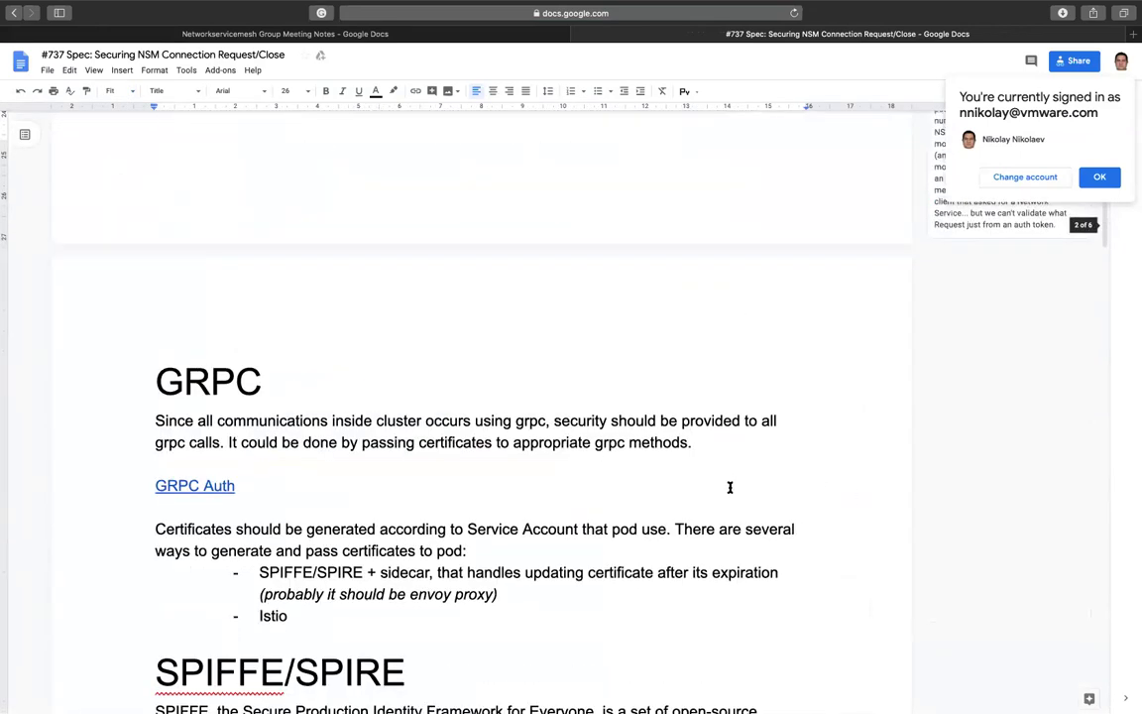
pyautogui.scroll(-10, 728, 486)
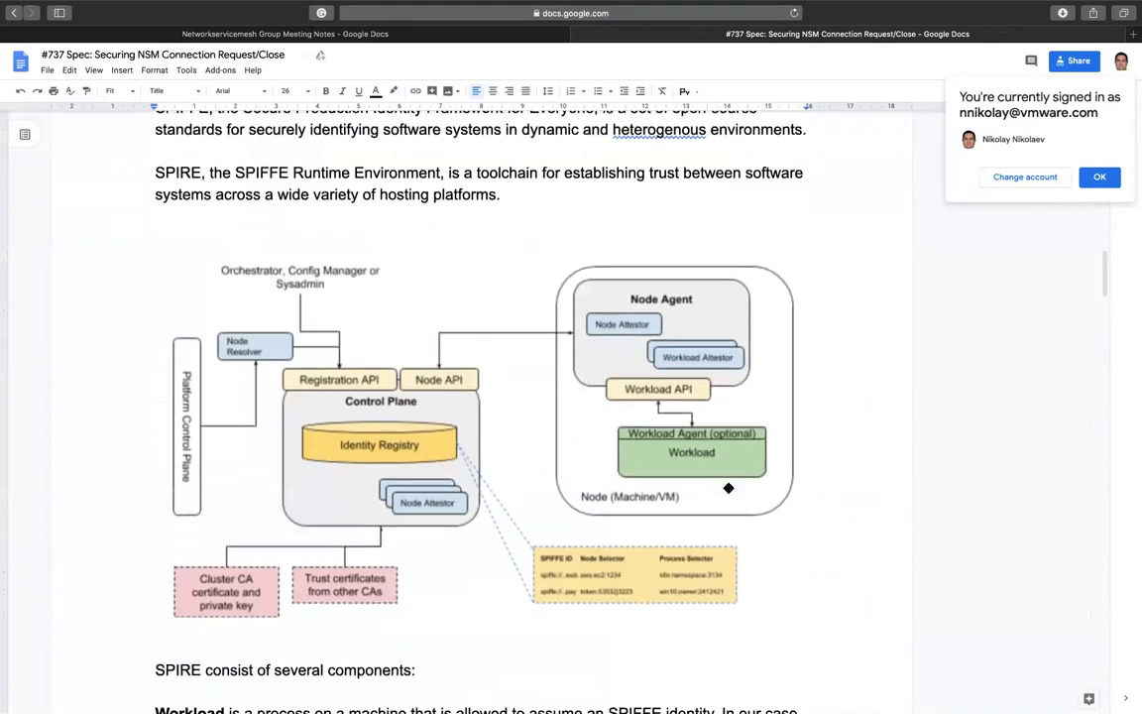
pyautogui.scroll(-20, 727, 487)
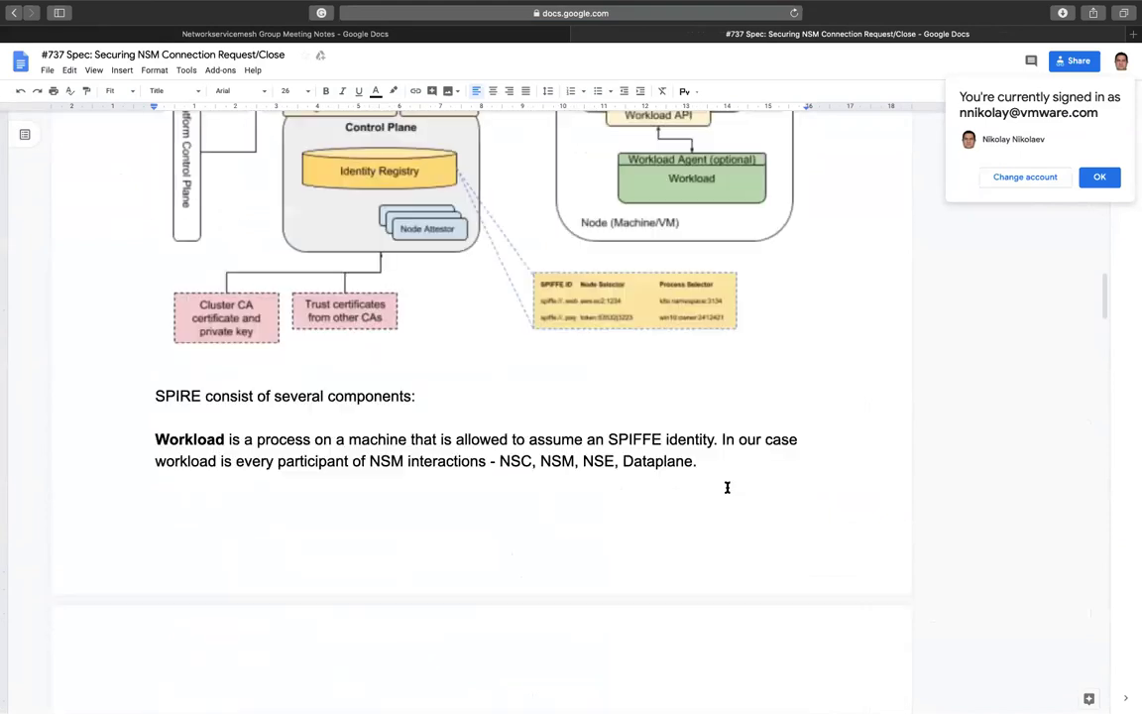
pyautogui.scroll(-10, 726, 487)
pyautogui.scroll(-5, 726, 487)
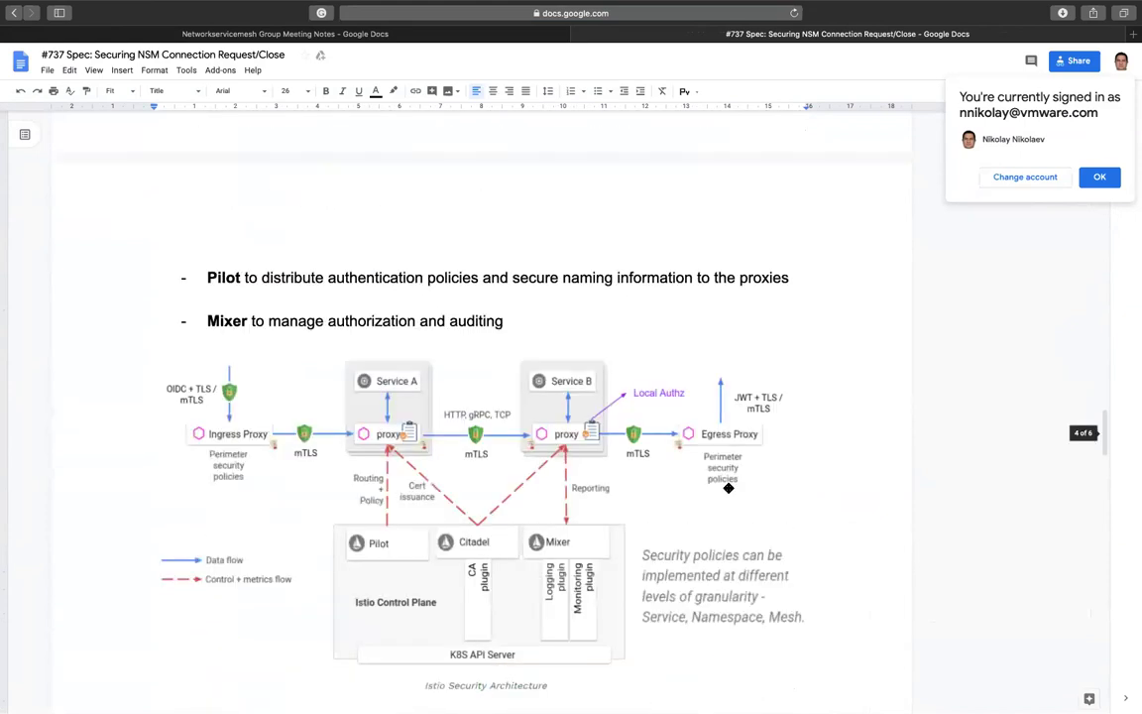
pyautogui.scroll(6, 728, 486)
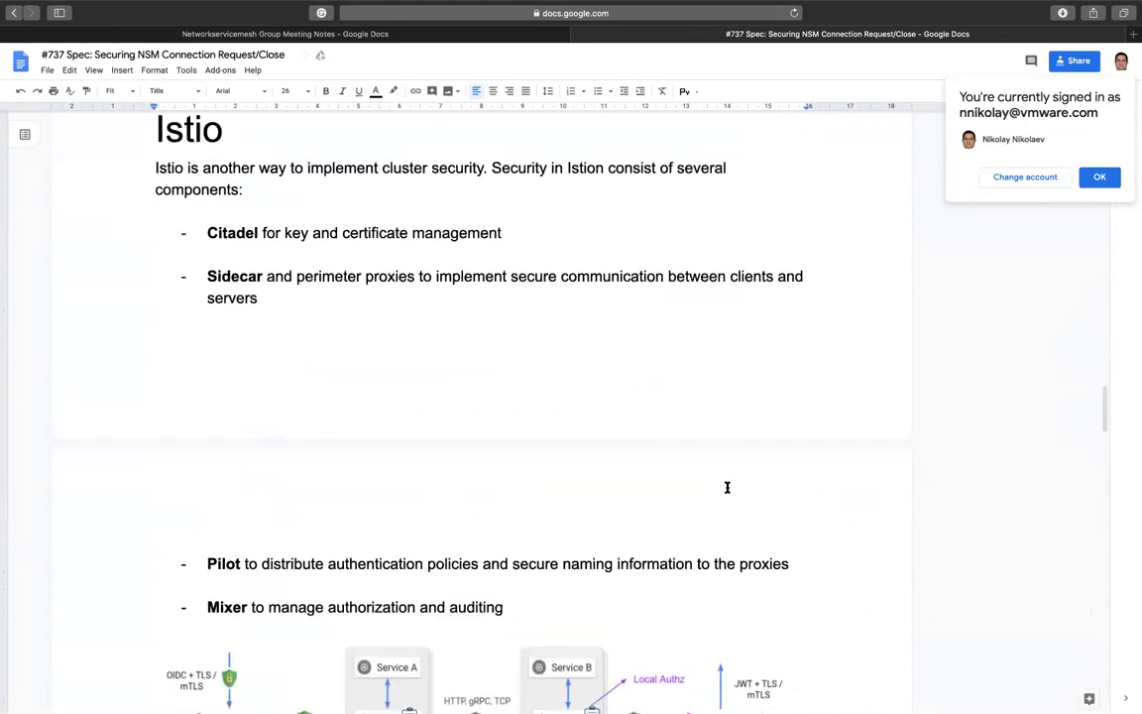
pyautogui.scroll(-15, 726, 486)
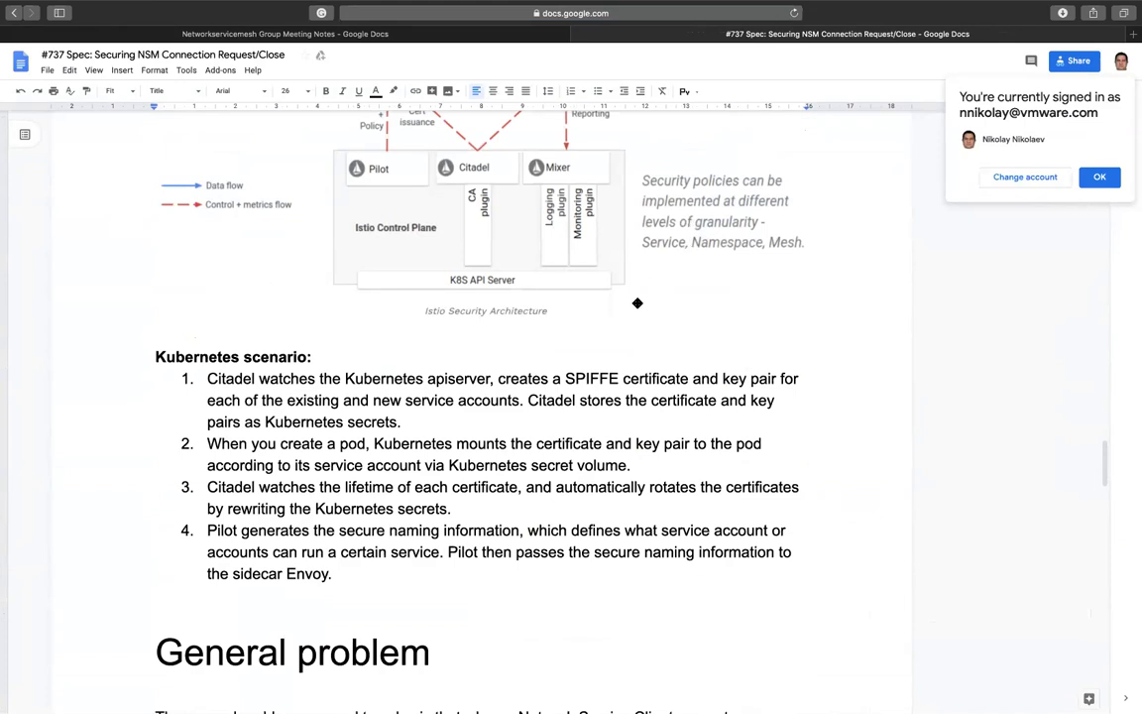
pyautogui.click(233, 422)
pyautogui.click(372, 399)
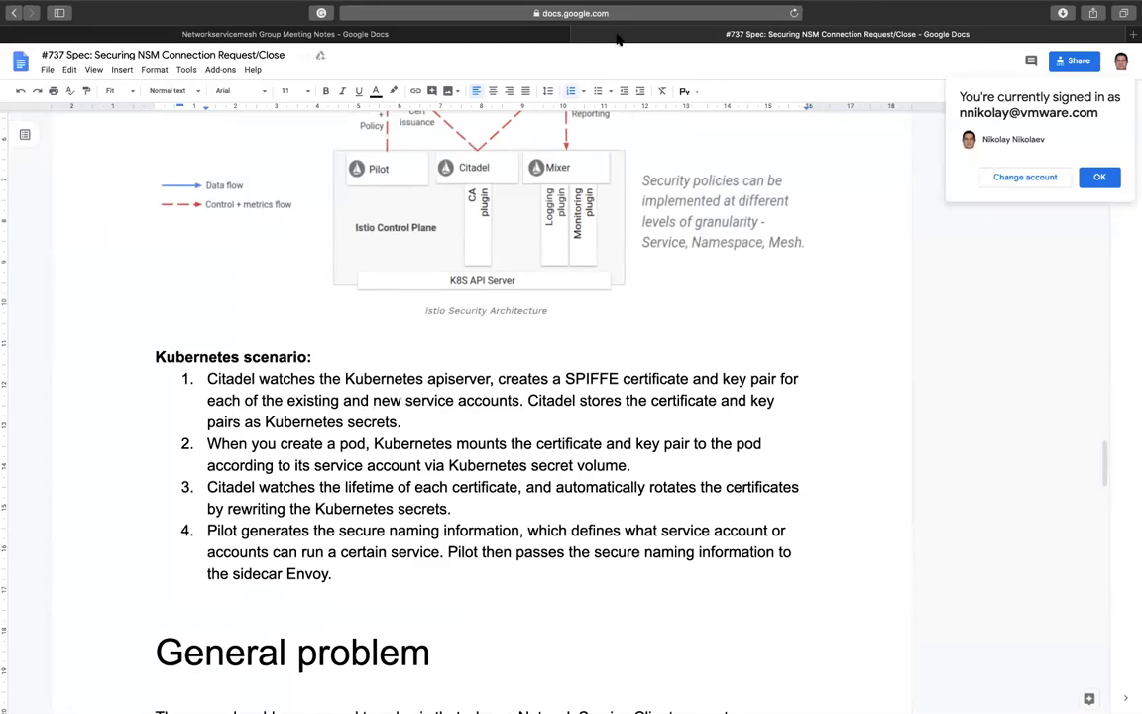
# - Go back to issue #737, open the updated #737 Security Spec from the Jun 4 comment and set its zoom to Fit
pyautogui.click(13, 12)
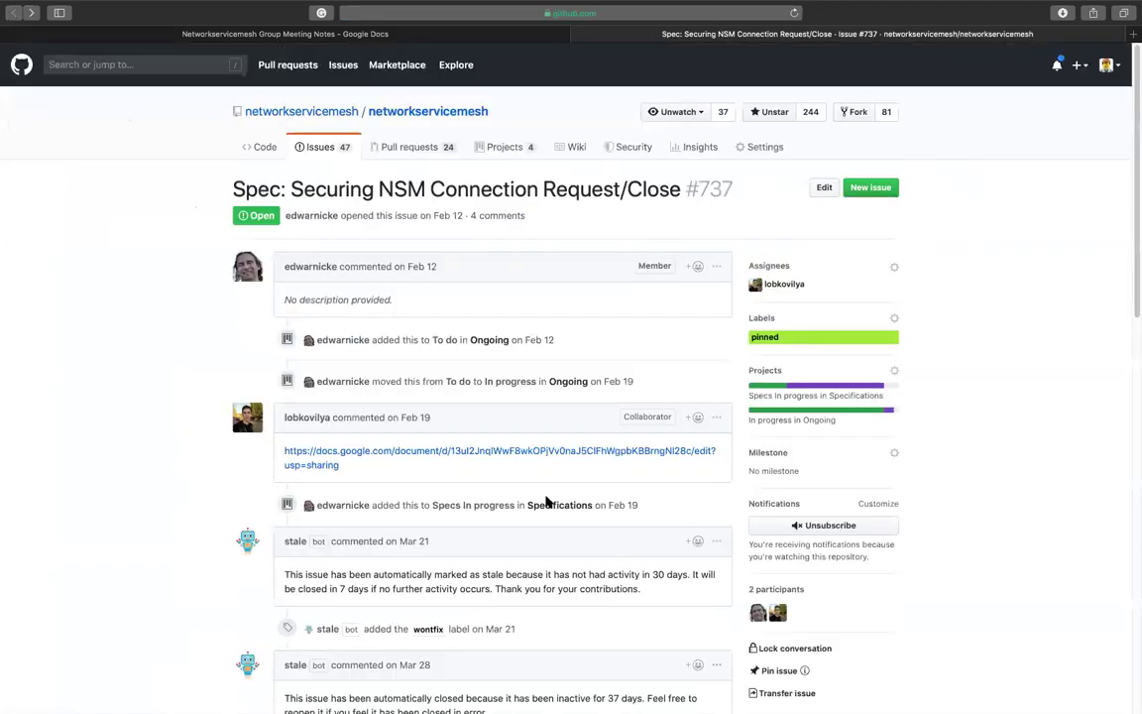
pyautogui.scroll(-5, 573, 510)
pyautogui.scroll(-6, 573, 513)
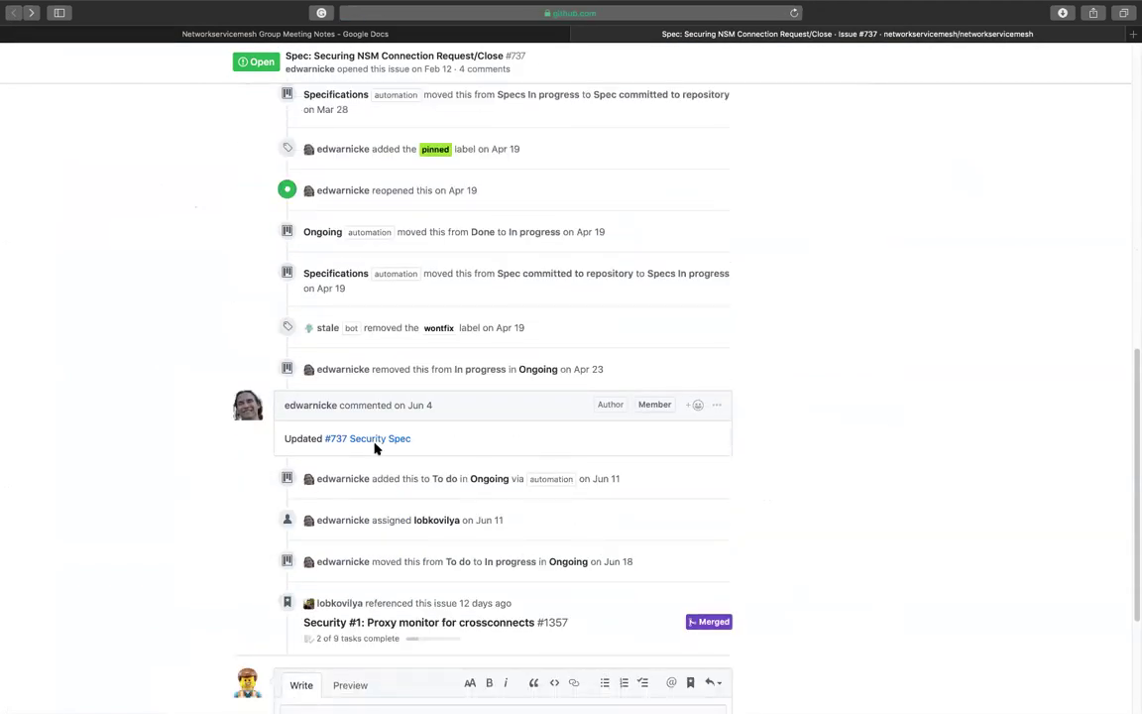
pyautogui.scroll(-2, 436, 448)
pyautogui.click(376, 336)
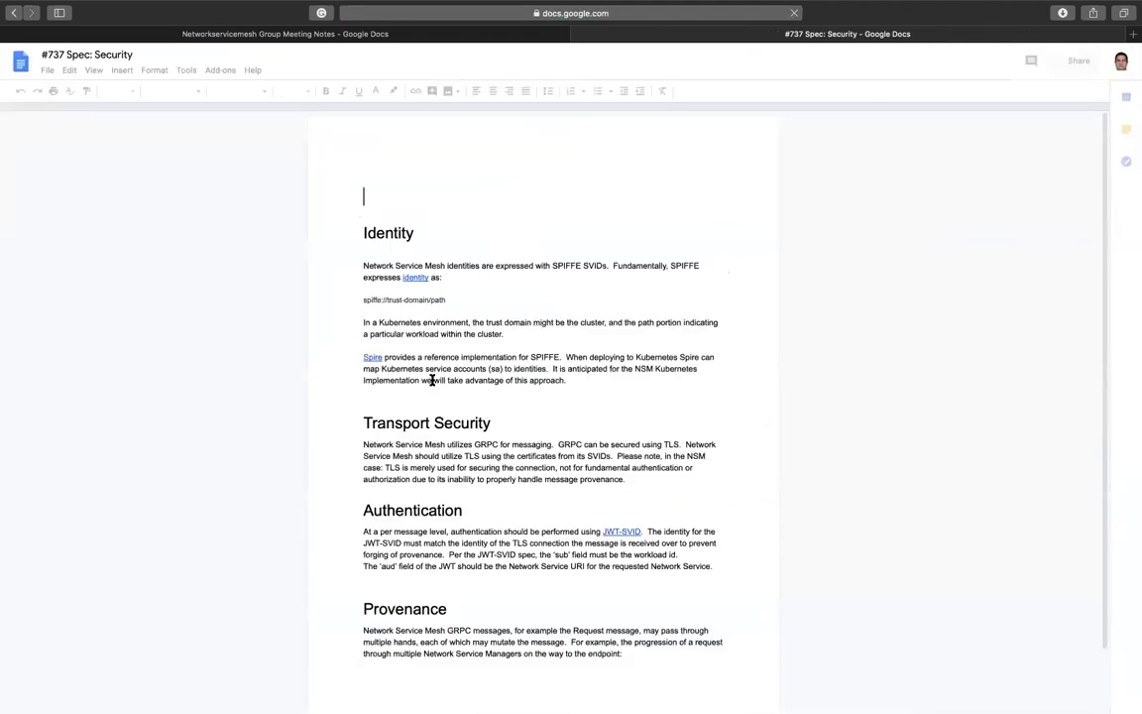
pyautogui.click(132, 91)
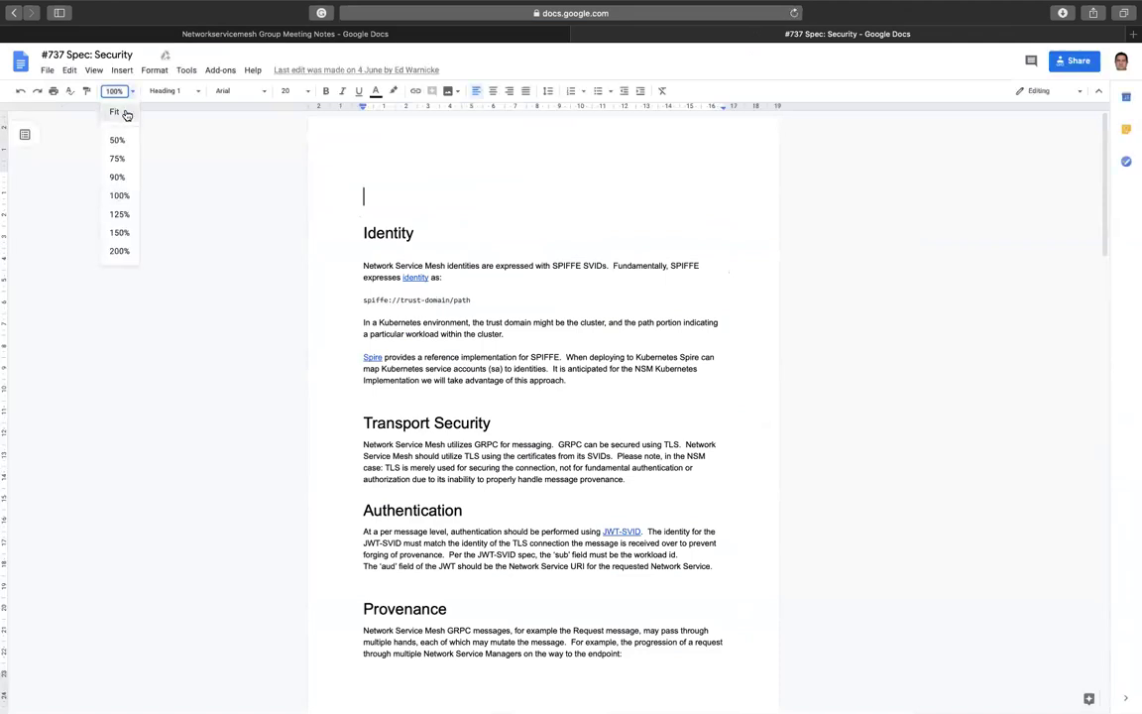
pyautogui.click(126, 112)
# - Review the #737 Security spec from the Identity section through authentication, provenance and authorization to Key Distribution
pyautogui.scroll(-8, 634, 451)
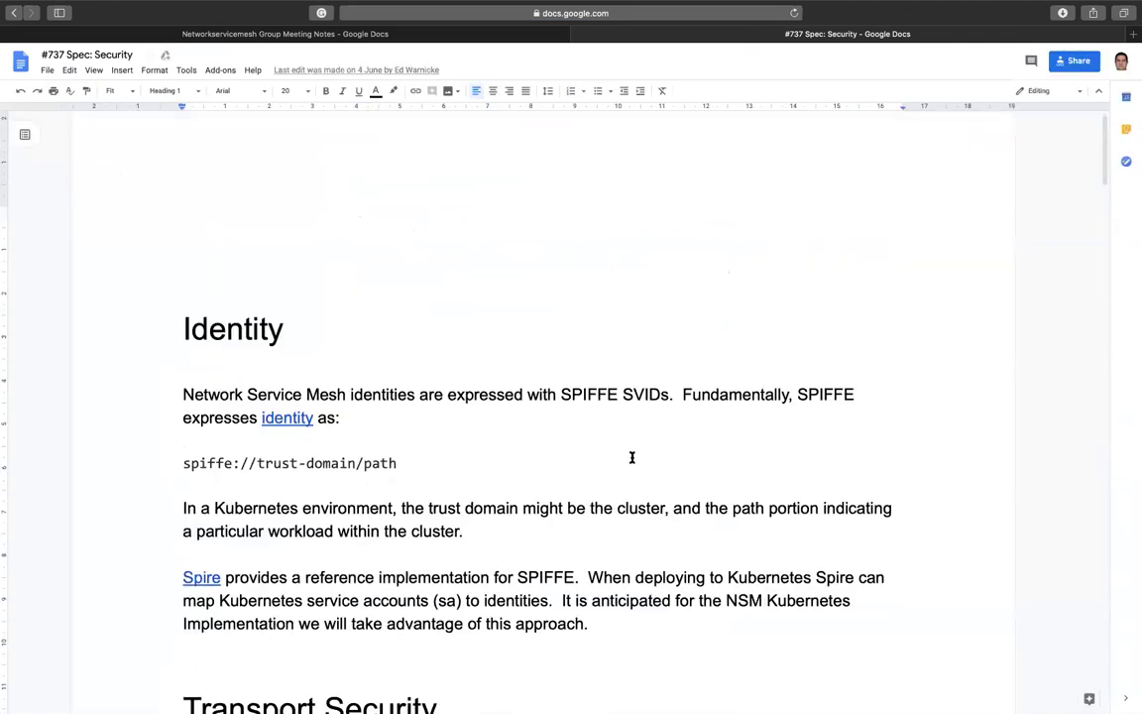
pyautogui.scroll(-6, 631, 456)
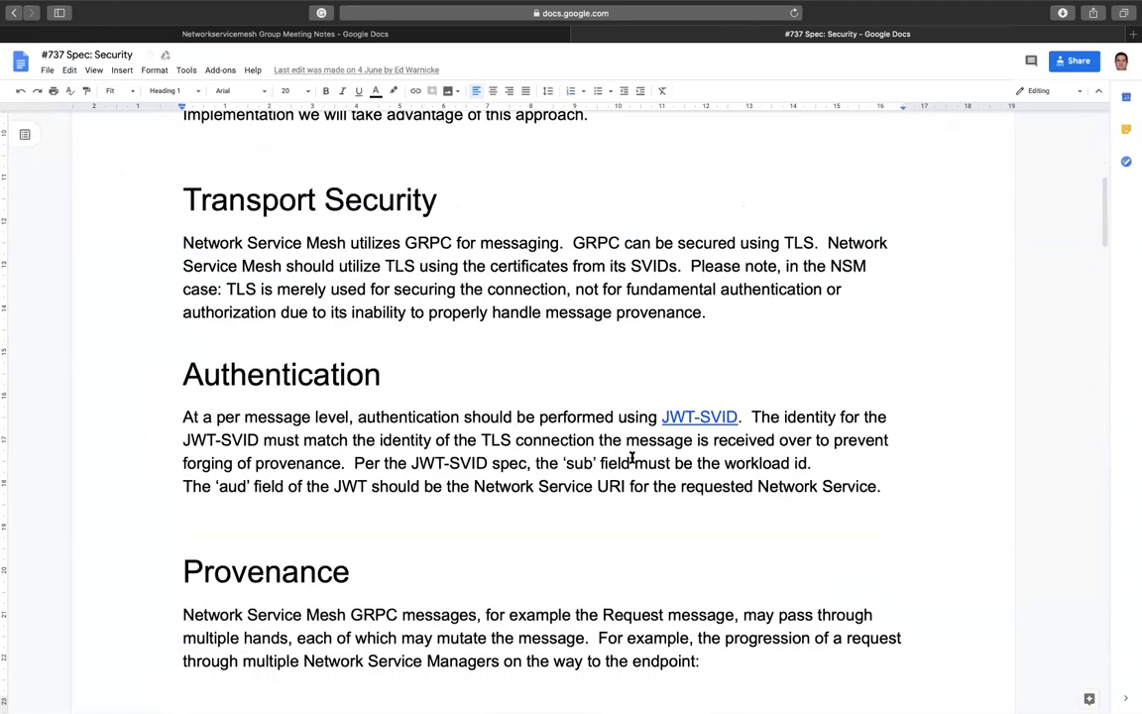
pyautogui.scroll(-2, 631, 458)
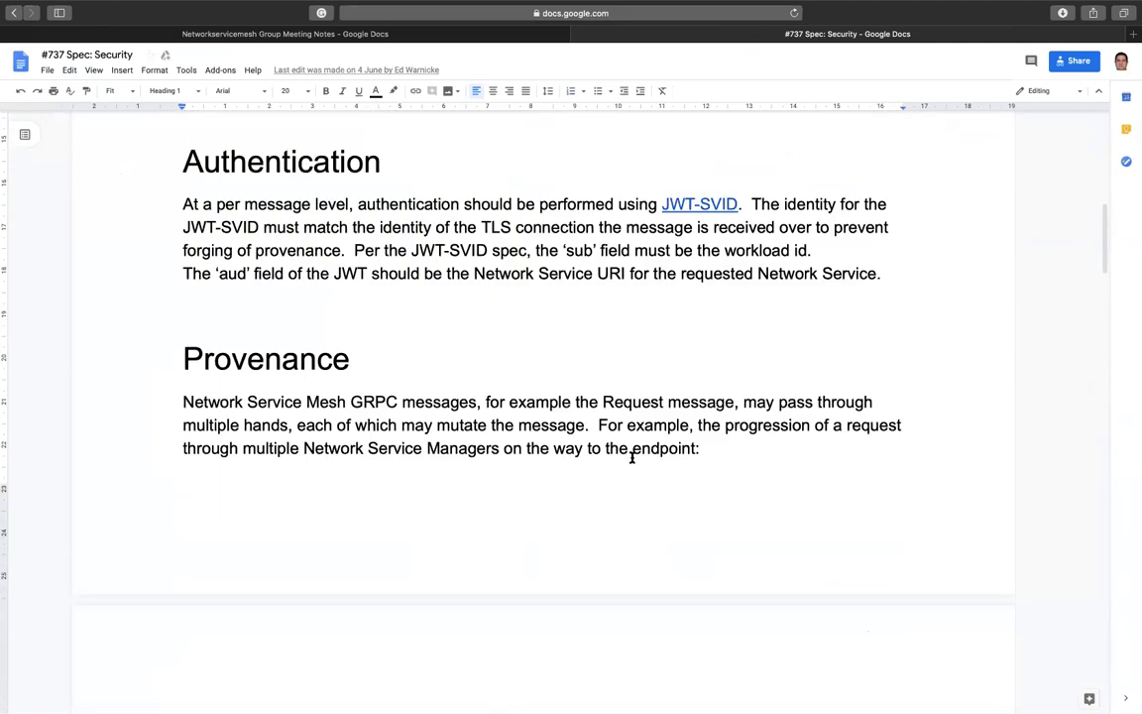
pyautogui.scroll(-10, 631, 458)
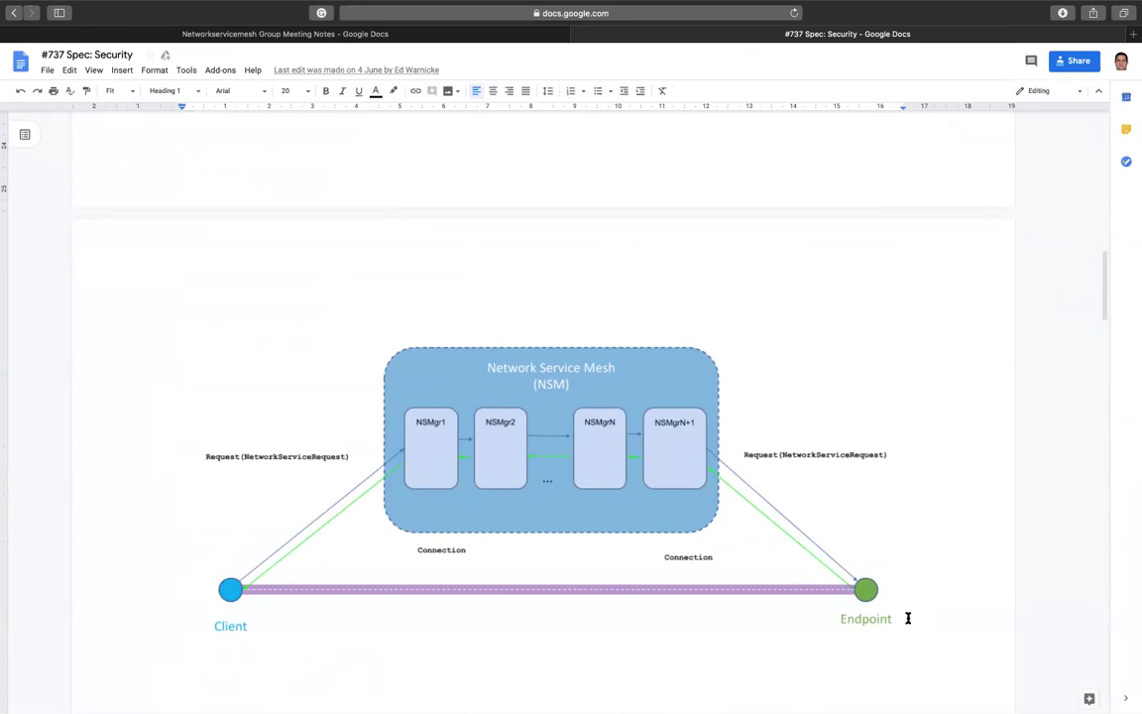
pyautogui.scroll(-5, 882, 613)
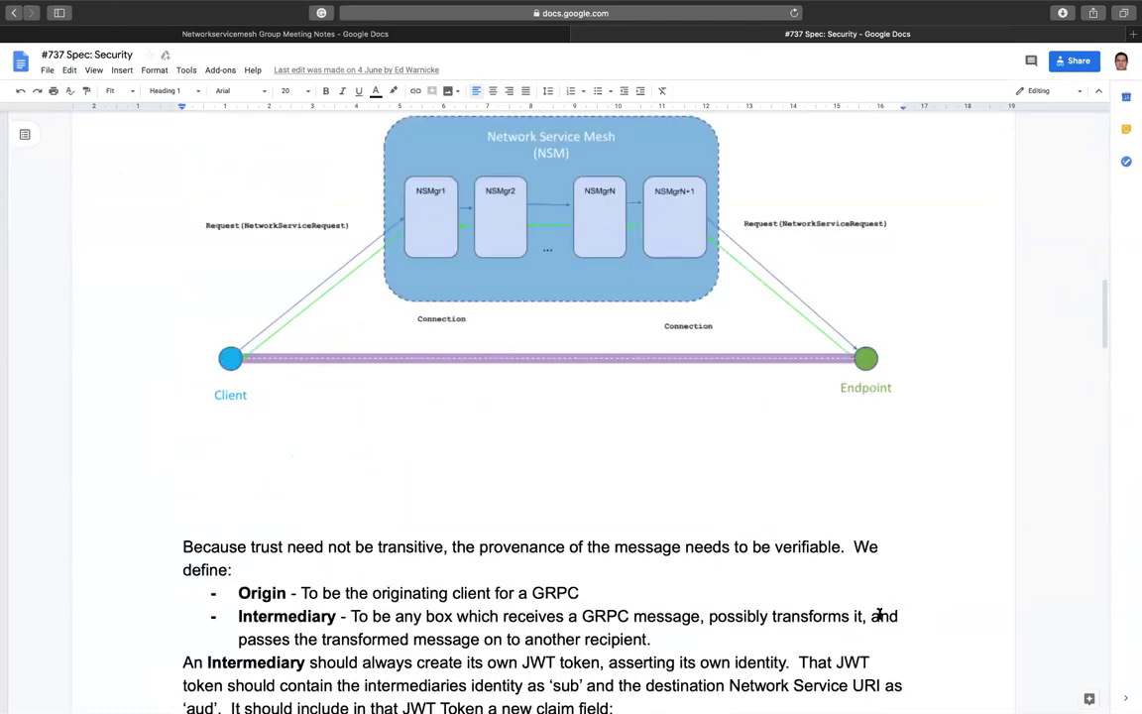
pyautogui.scroll(-10, 869, 609)
pyautogui.scroll(-7, 868, 609)
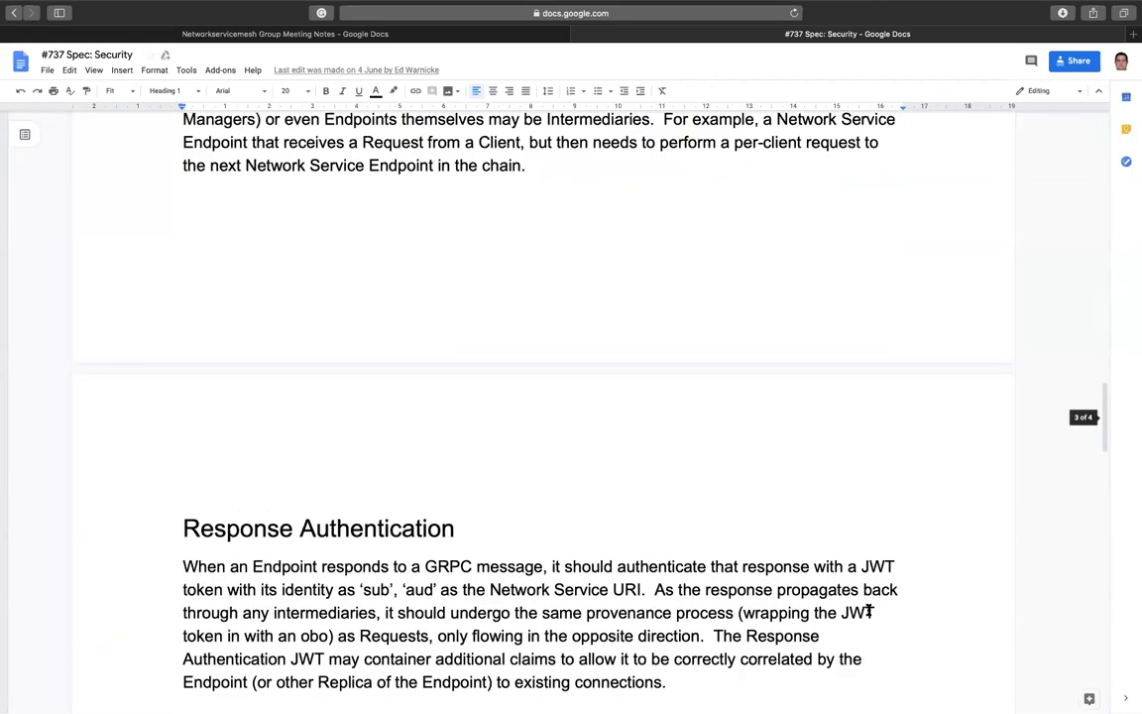
pyautogui.scroll(-5, 868, 610)
pyautogui.scroll(-6, 868, 609)
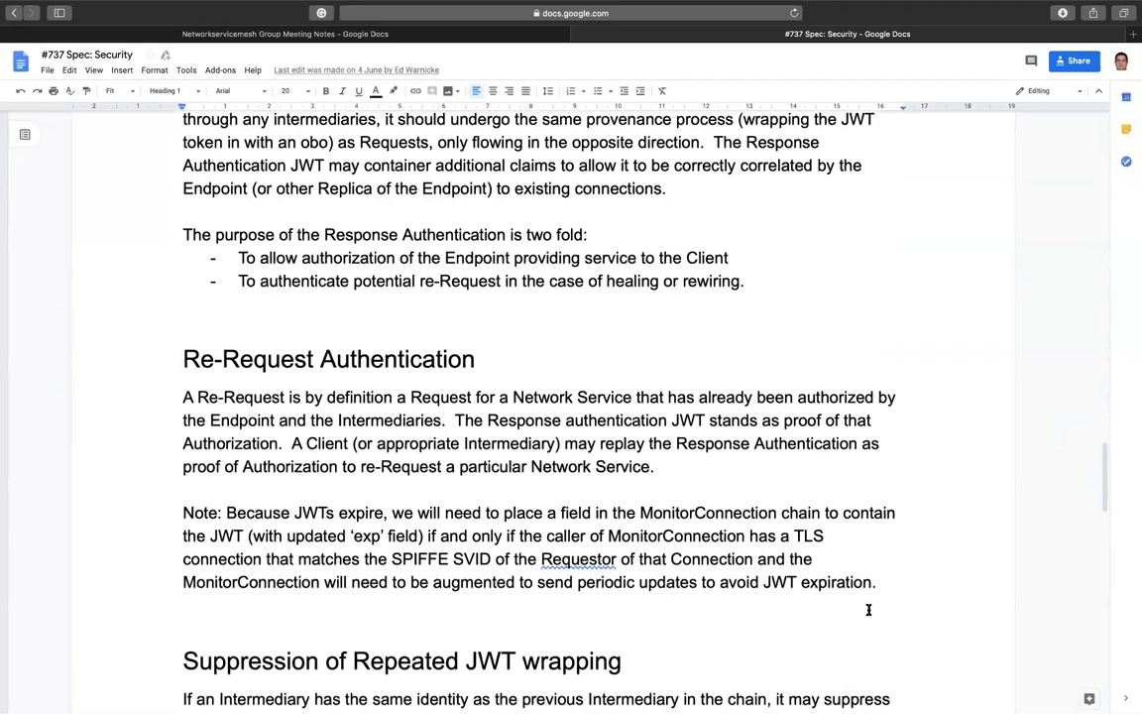
pyautogui.scroll(-3, 868, 610)
pyautogui.scroll(-12, 868, 610)
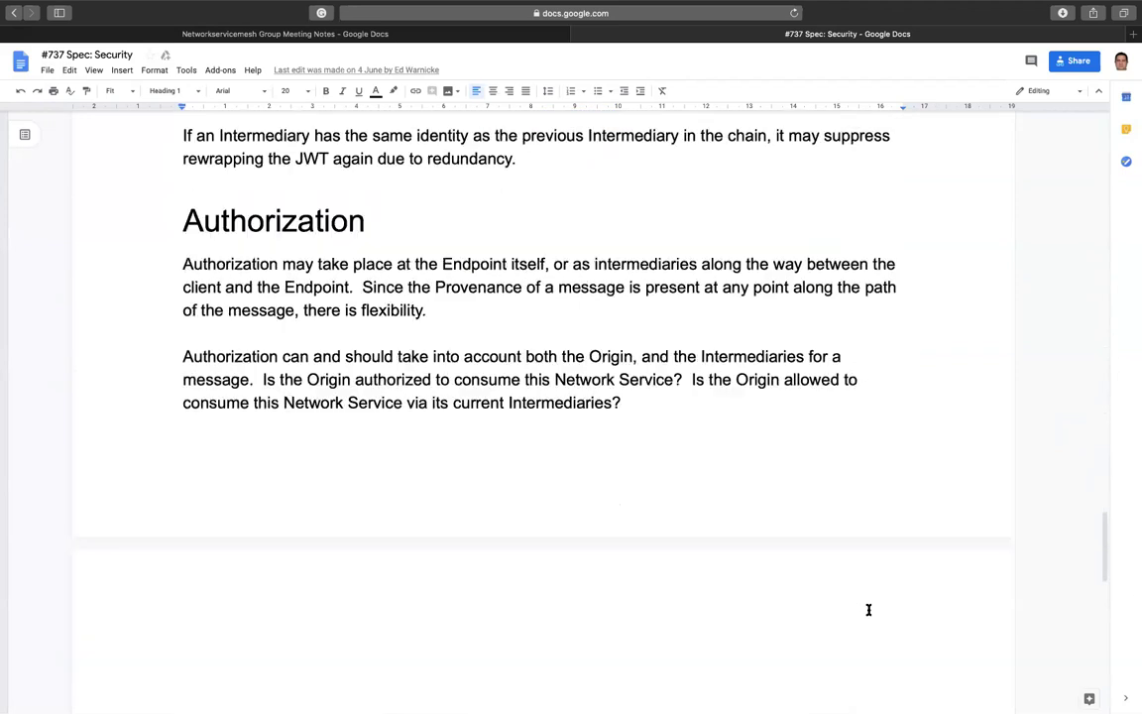
pyautogui.scroll(-15, 865, 608)
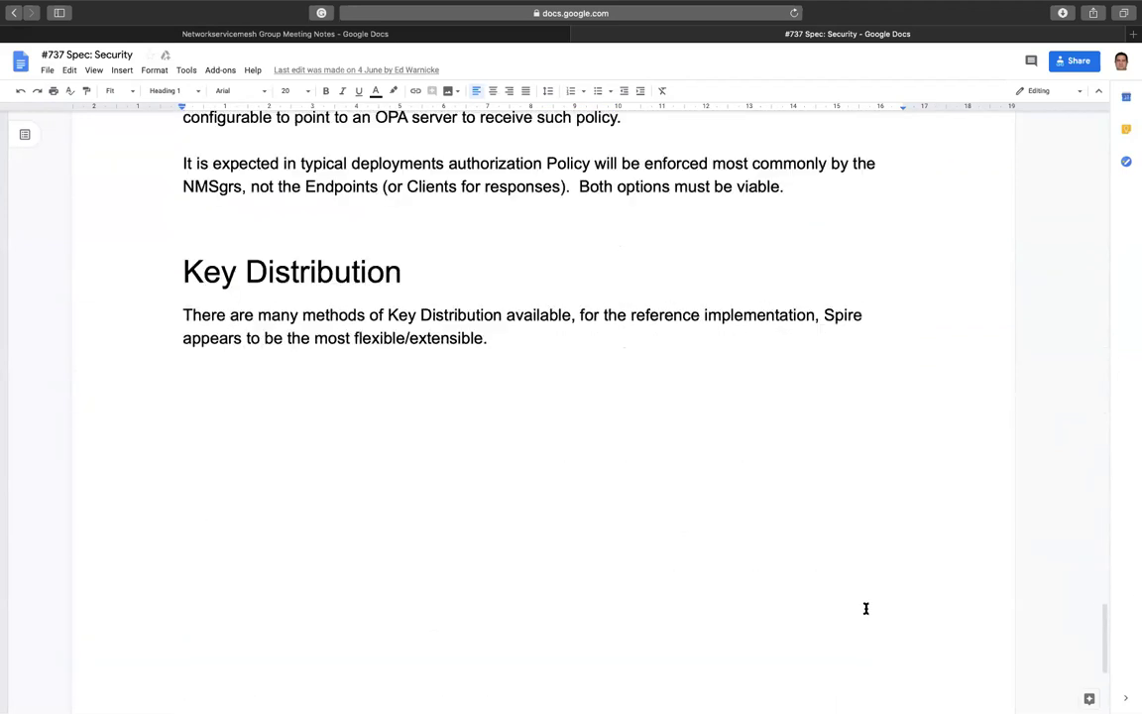
# - Revisit the spec's sections in reverse, from Authorization back to Types of Intermediaries and the obo claim description
pyautogui.scroll(20, 865, 608)
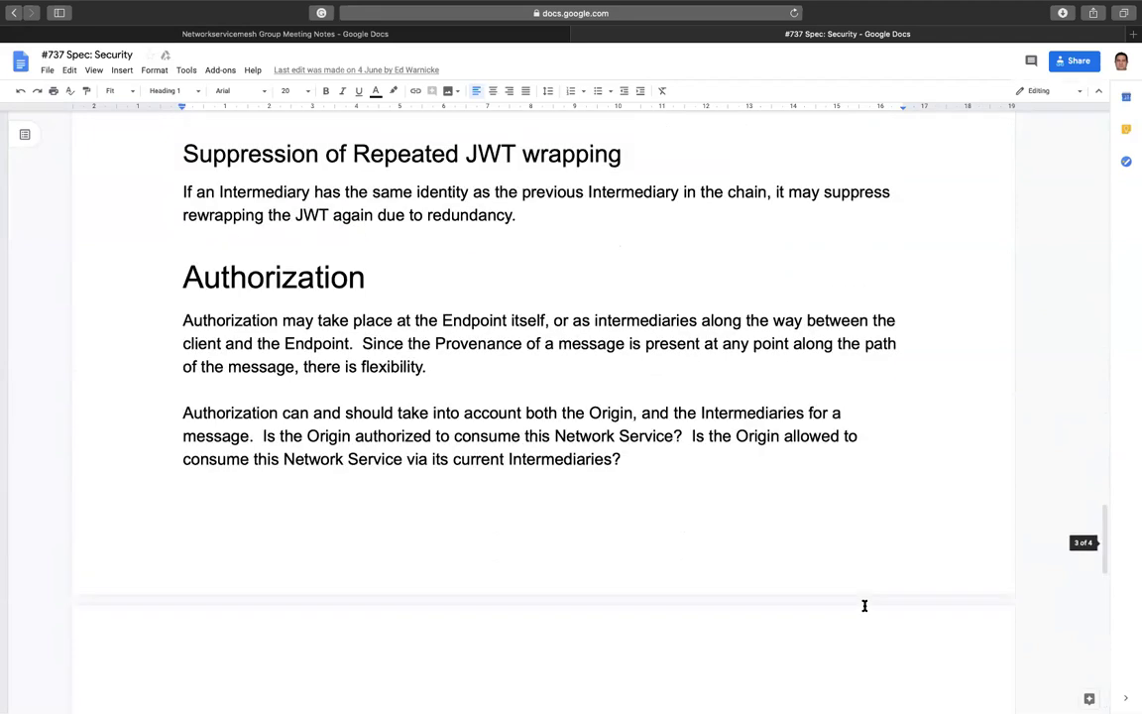
pyautogui.scroll(3, 863, 606)
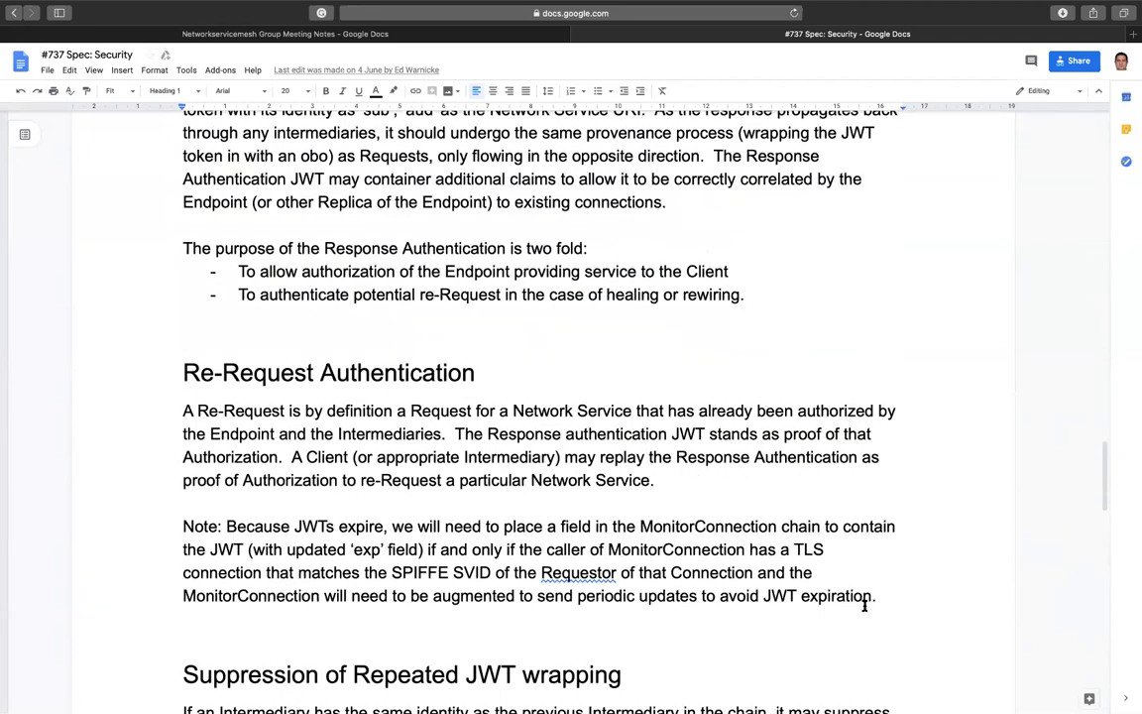
pyautogui.scroll(12, 864, 606)
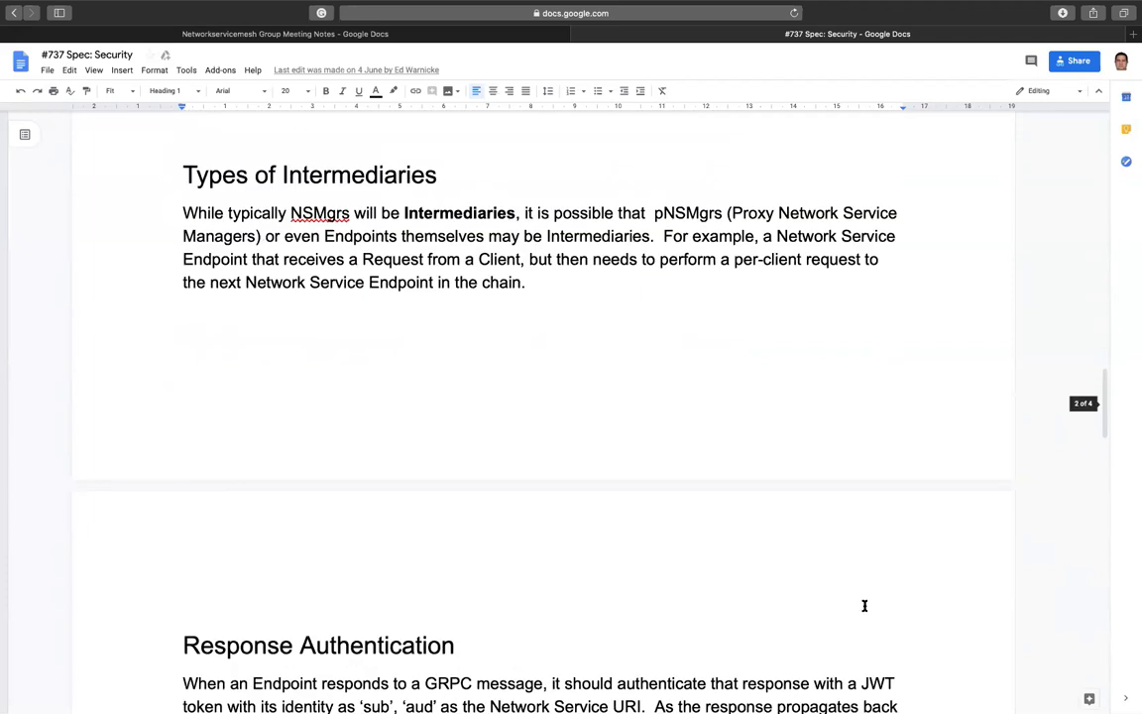
pyautogui.scroll(3, 864, 606)
pyautogui.scroll(2, 864, 606)
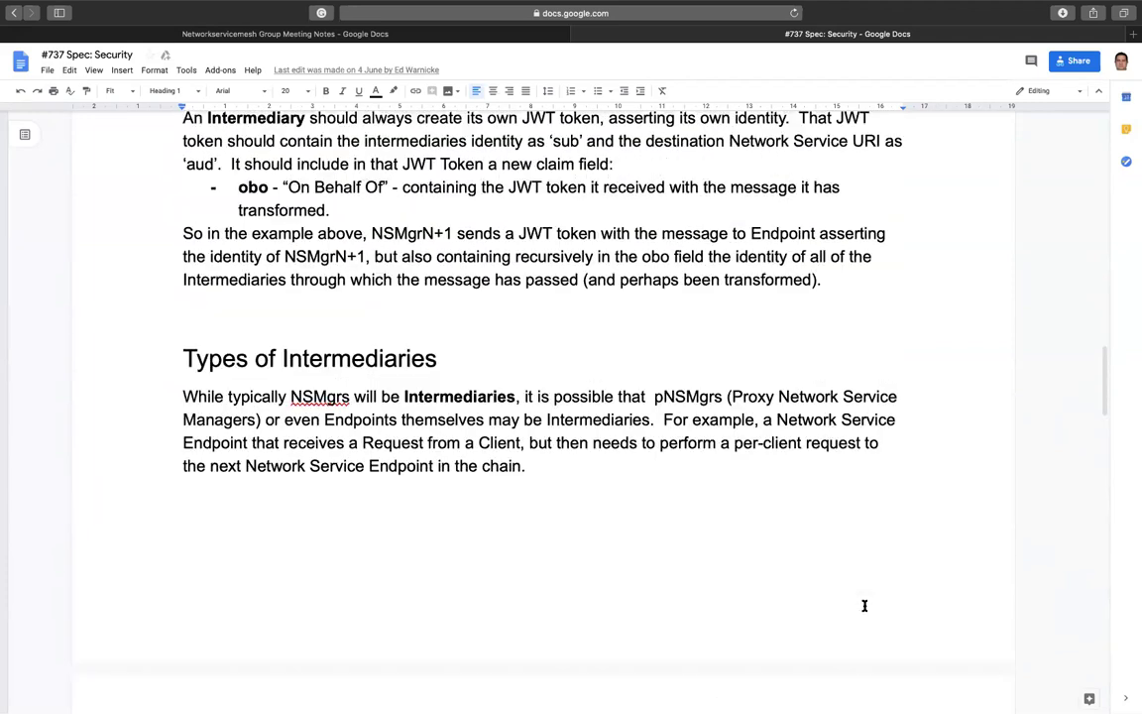
# - Look back at the NSMgr chain diagram in the security spec and return to the group meeting notes
pyautogui.scroll(14, 864, 605)
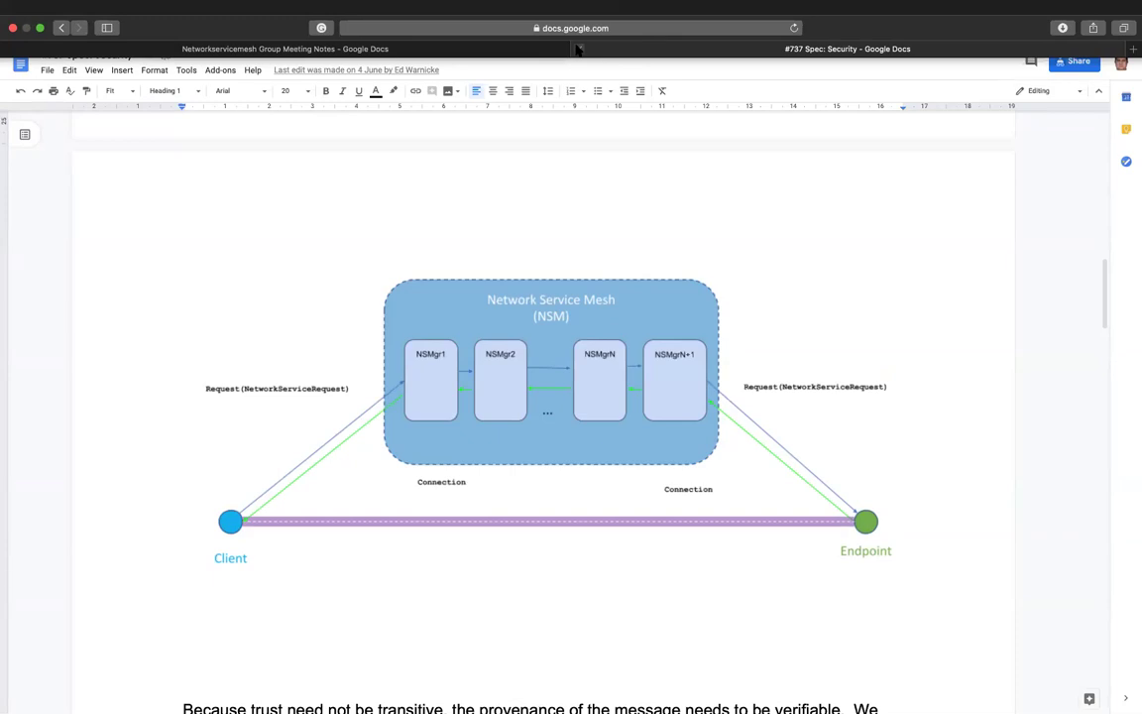
pyautogui.click(411, 36)
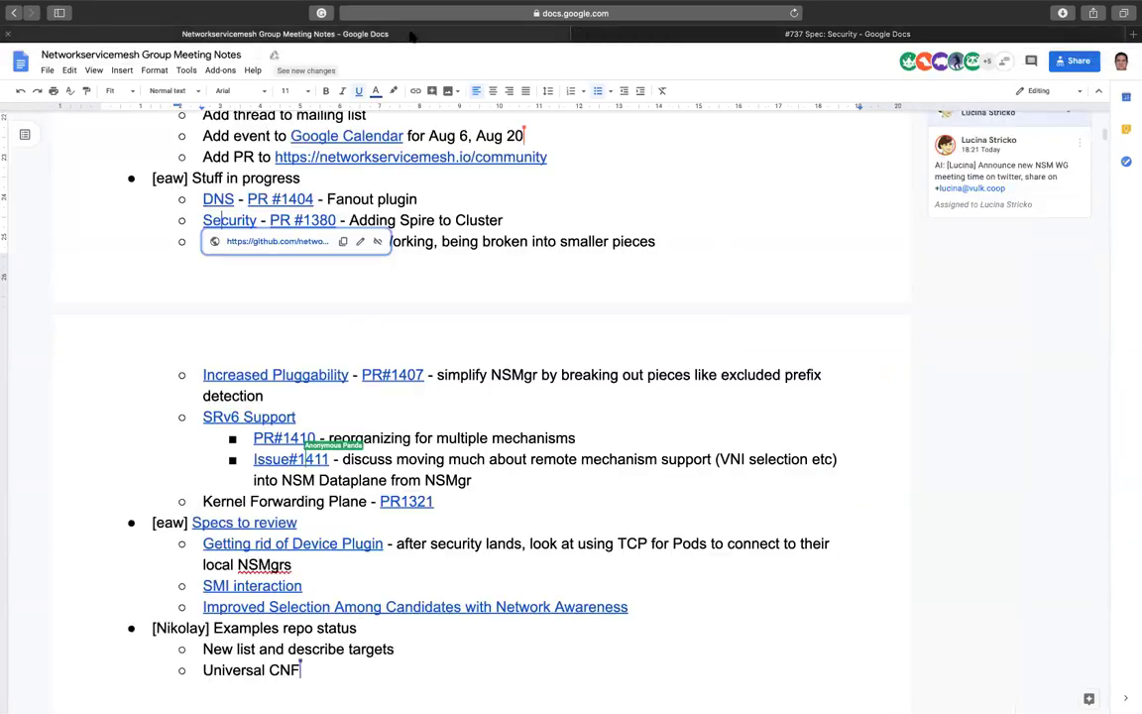
pyautogui.doubleClick(525, 279)
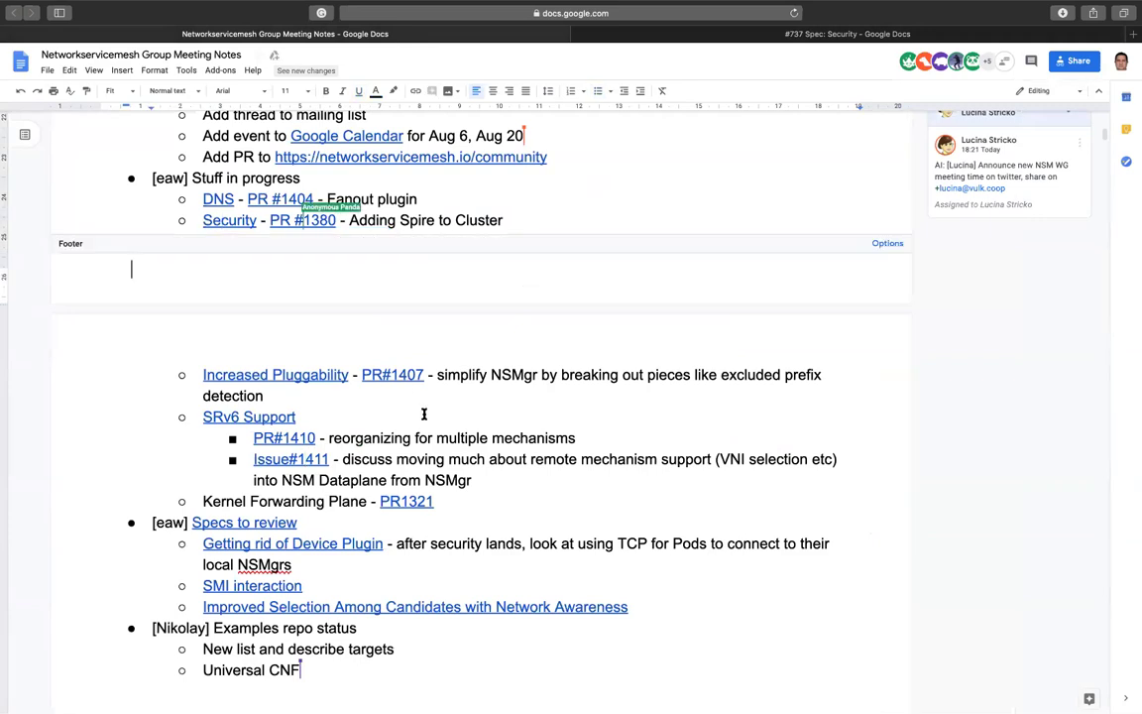
pyautogui.click(424, 414)
pyautogui.rightClick(248, 243)
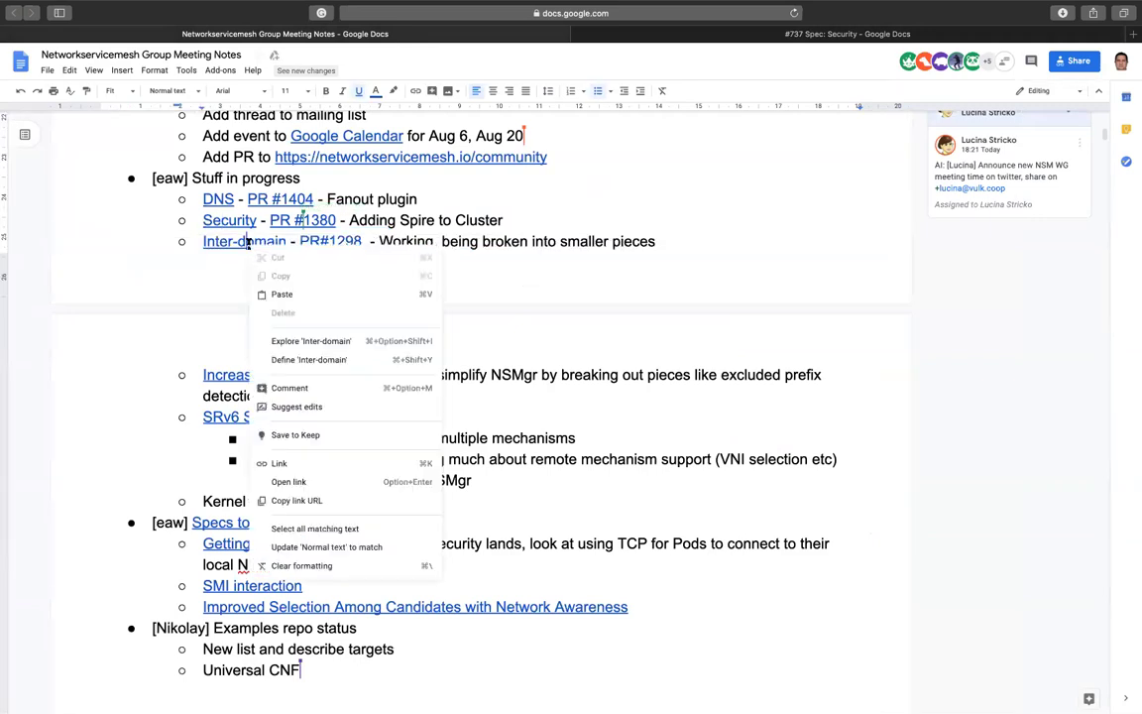
pyautogui.doubleClick(216, 256)
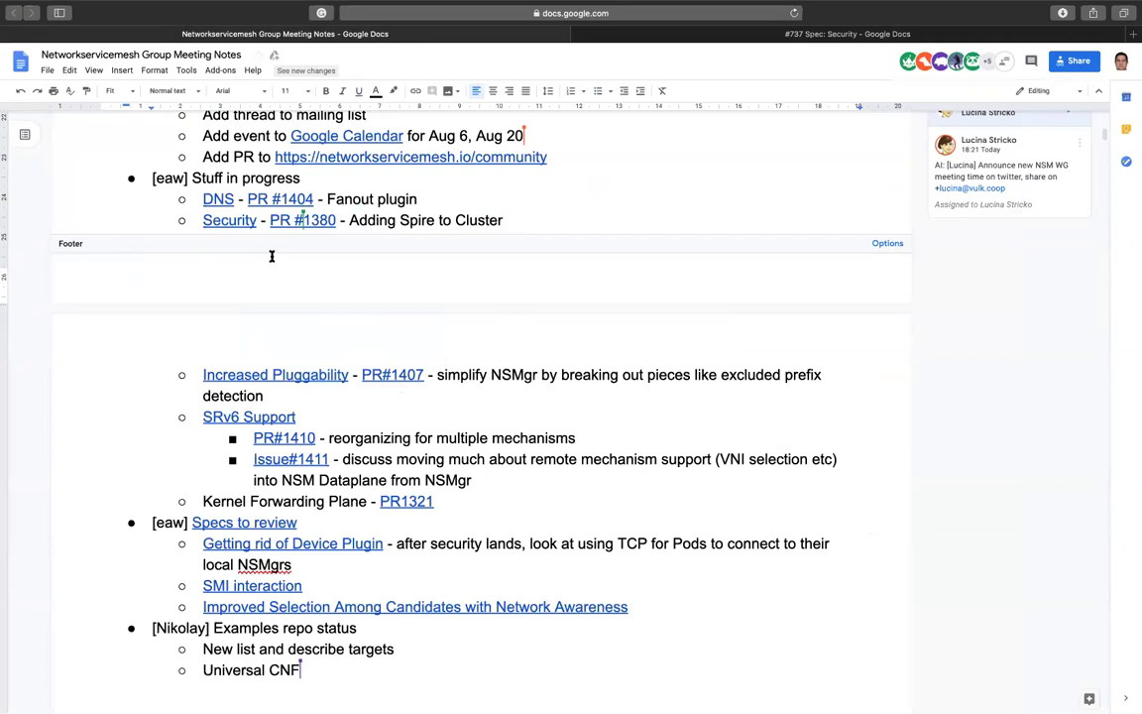
pyautogui.press('Escape')
# - Open the Inter-domain issue linked under Stuff in progress and skim its discussion back to the opening comment
pyautogui.click(235, 241)
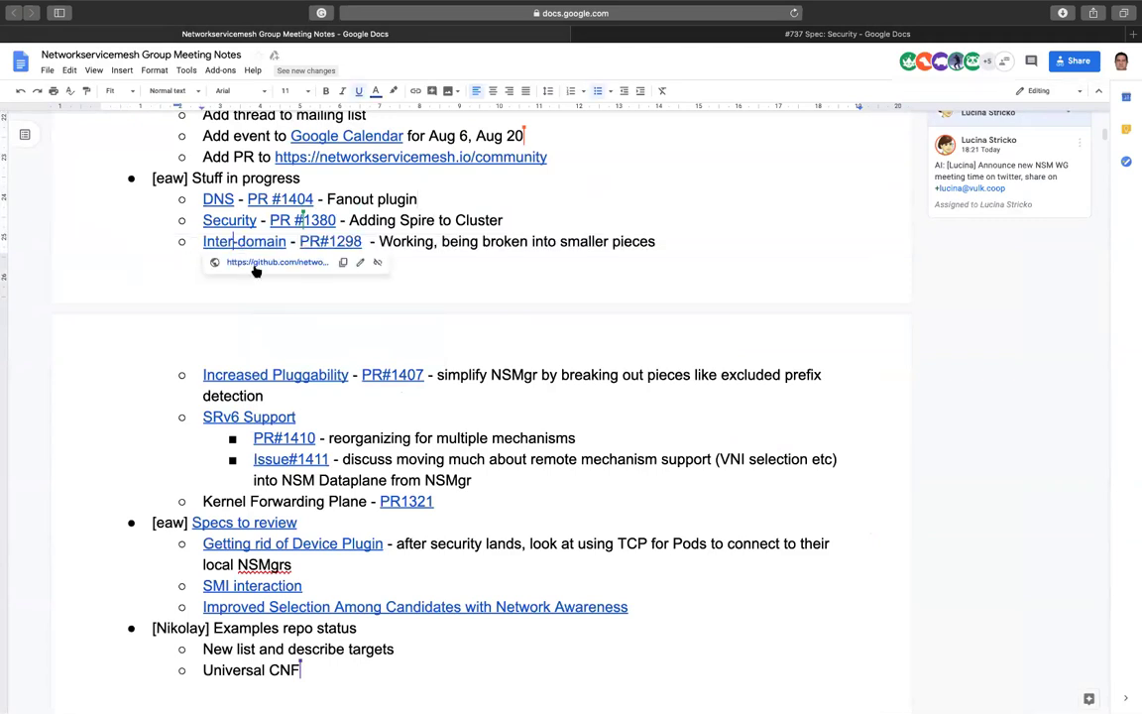
pyautogui.click(263, 262)
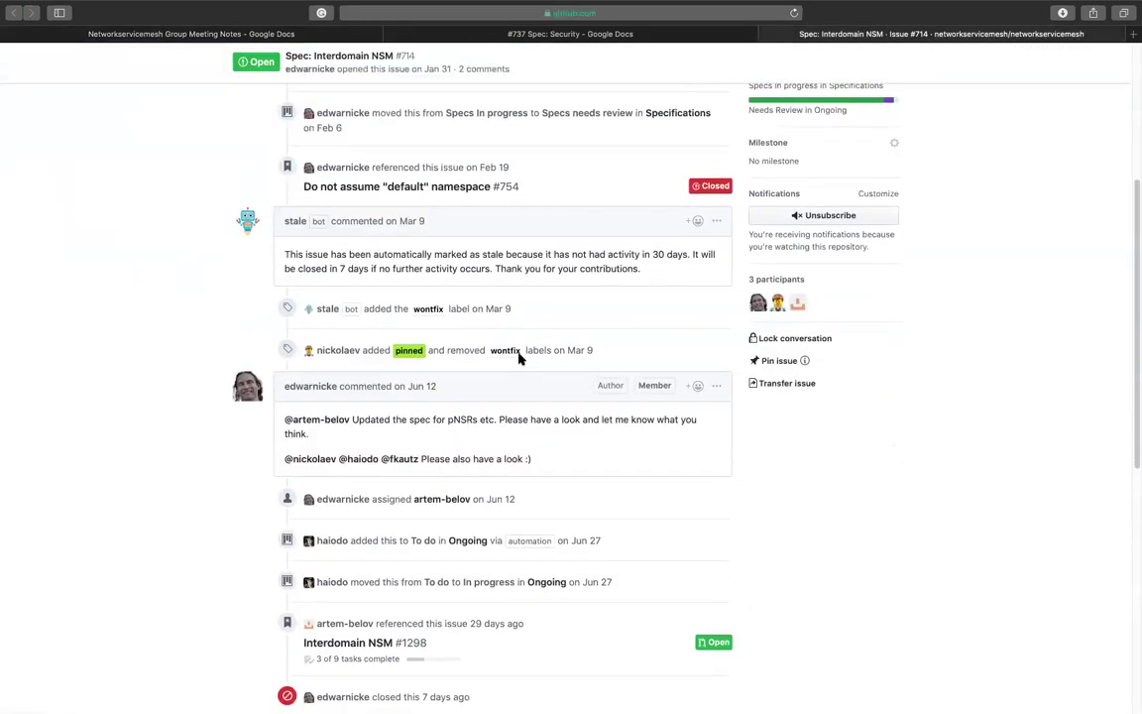
pyautogui.scroll(-5, 518, 357)
pyautogui.scroll(15, 287, 352)
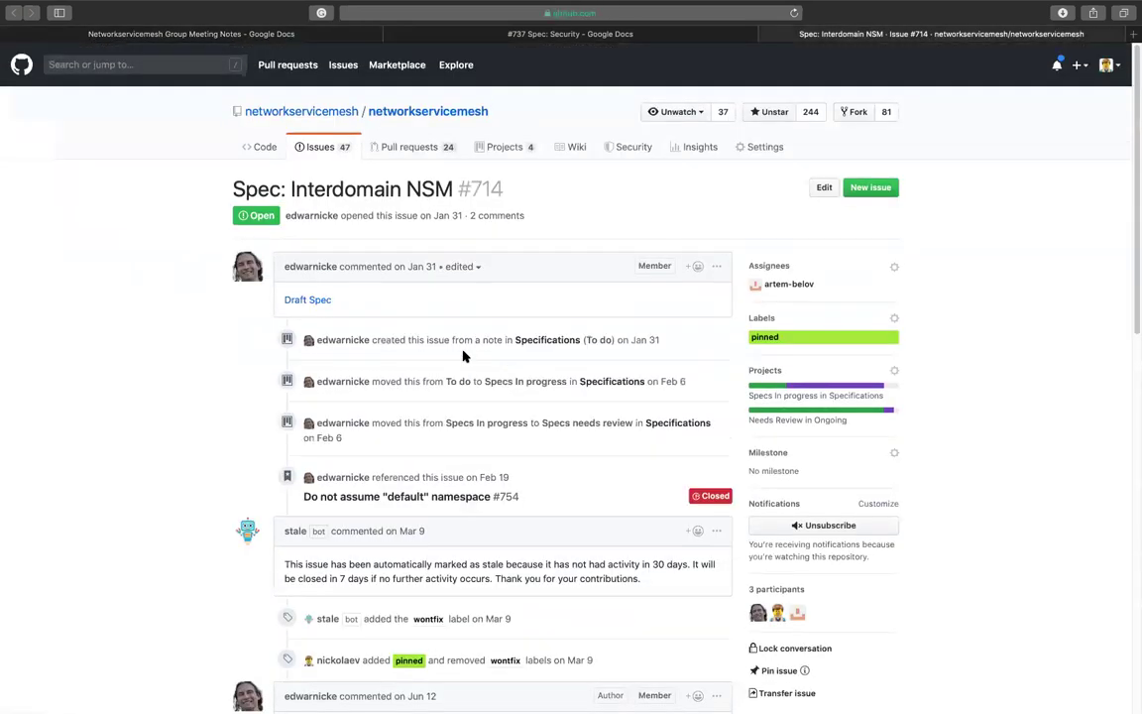
# - Open the Draft Spec linked in the Interdomain NSM issue and set the document's zoom to Fit
pyautogui.click(297, 301)
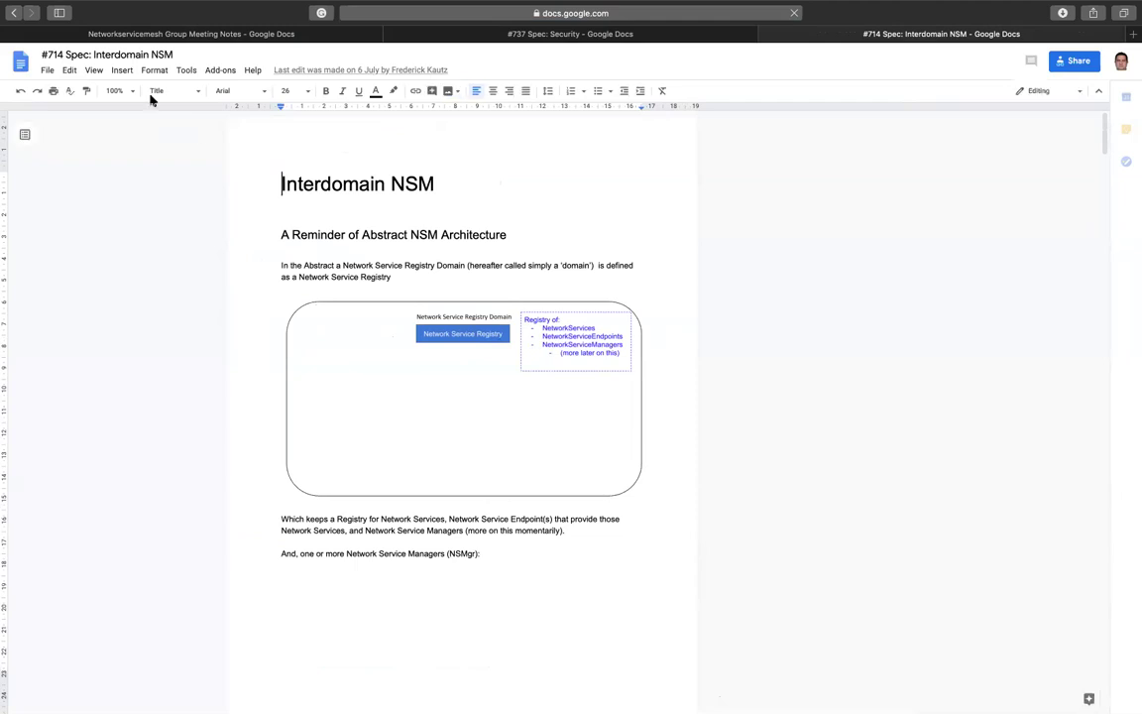
pyautogui.click(133, 92)
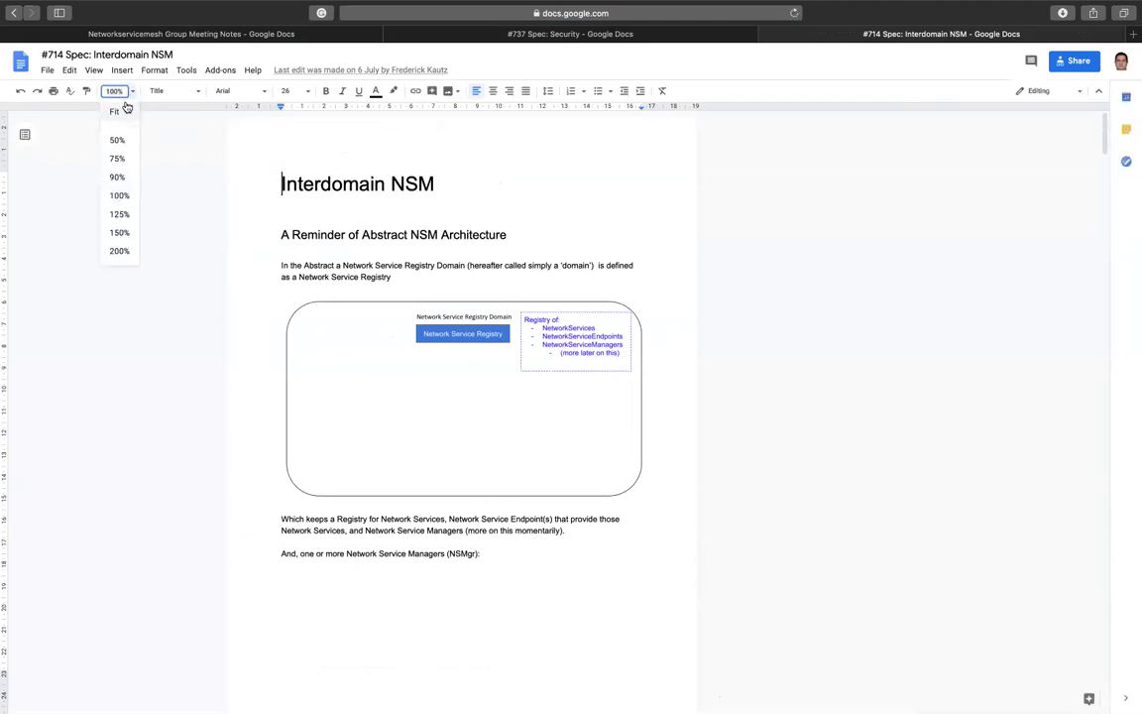
pyautogui.click(117, 109)
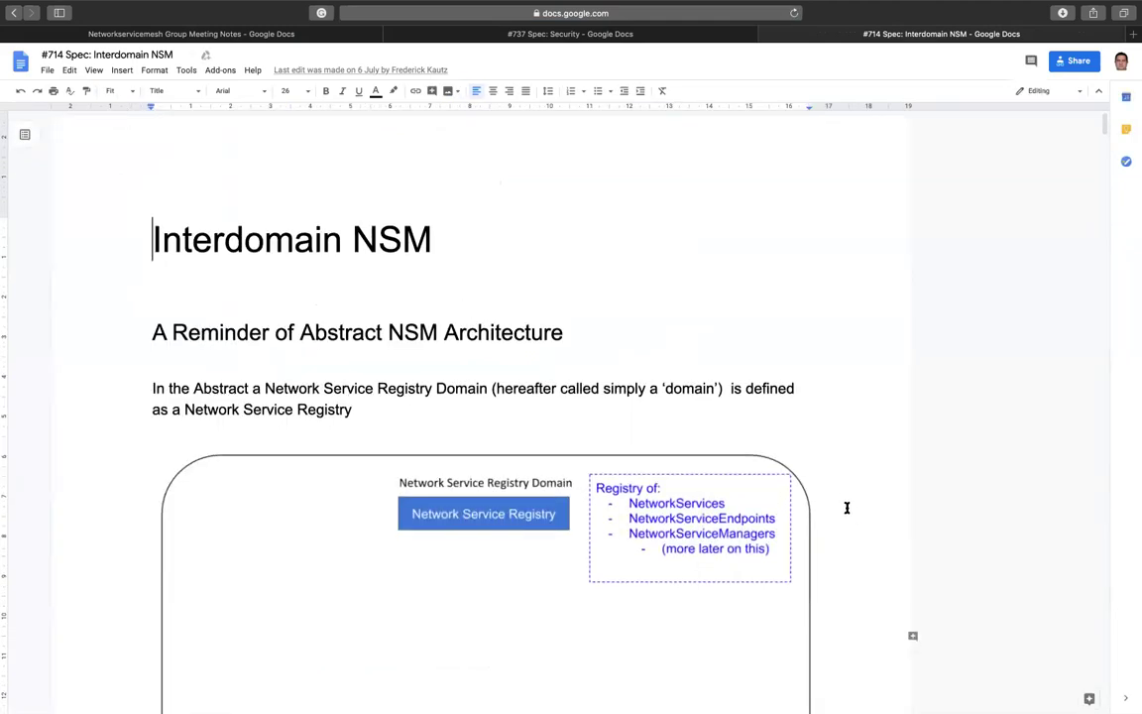
# - Review the Interdomain NSM spec from the abstract architecture through the Interdomain section to the proxy registry's DNS and GRPC lookups
pyautogui.scroll(-15, 847, 511)
pyautogui.scroll(-20, 847, 511)
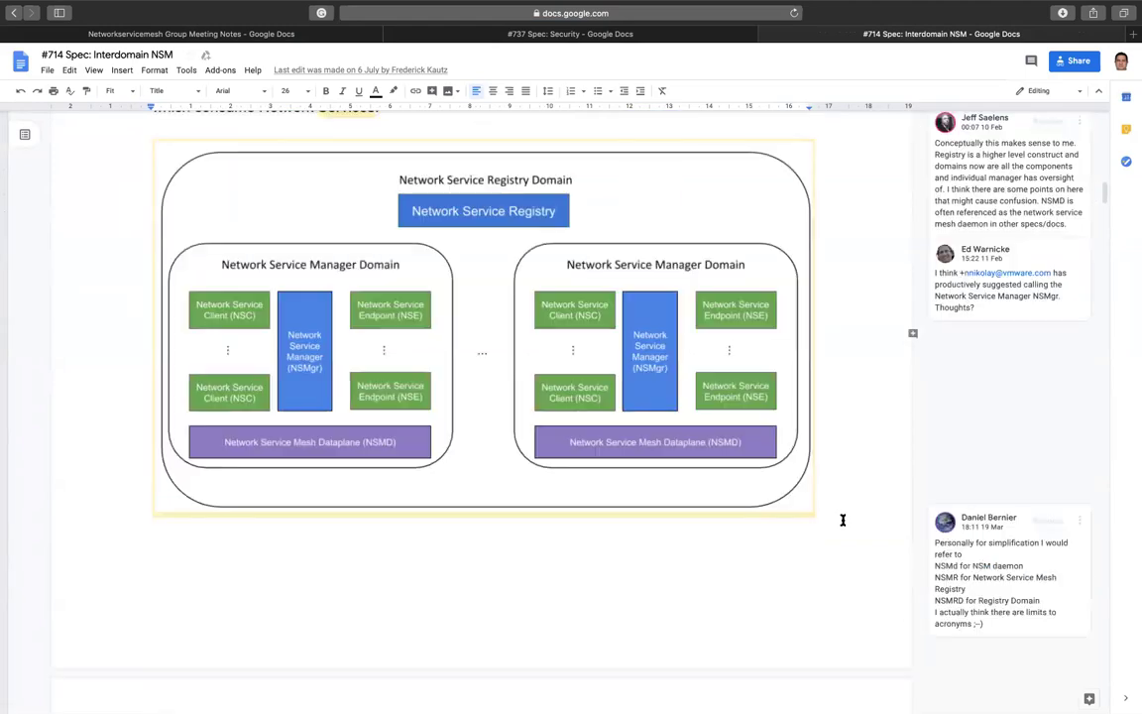
pyautogui.scroll(-20, 843, 520)
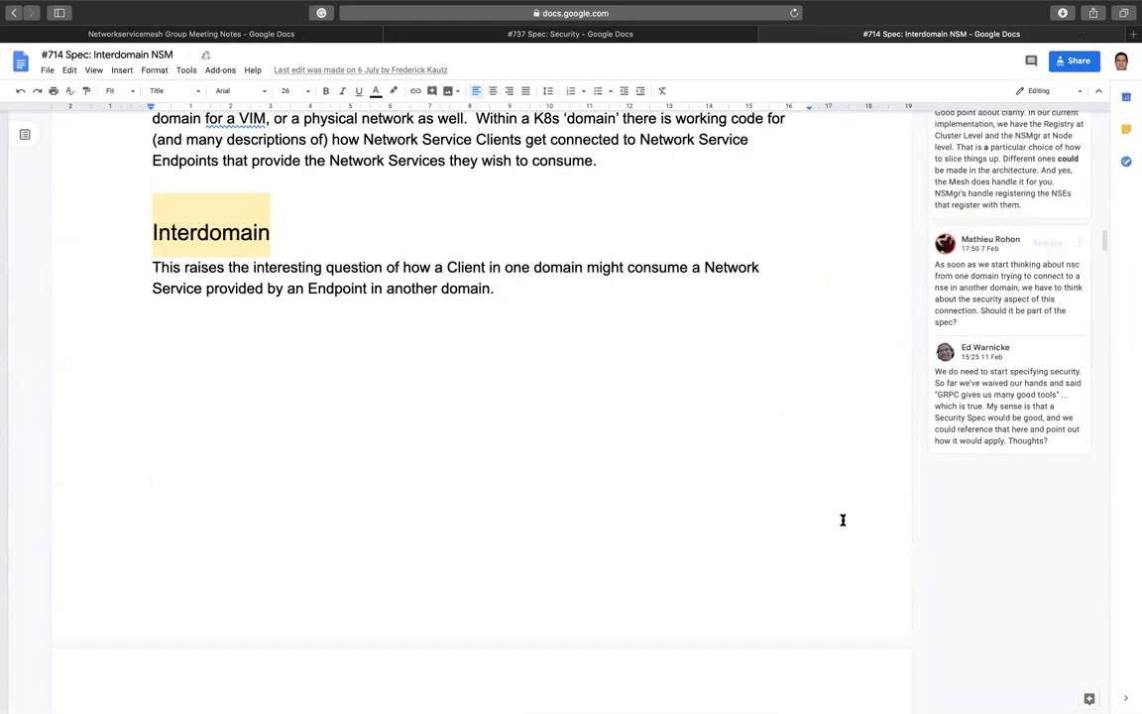
pyautogui.scroll(-5, 843, 519)
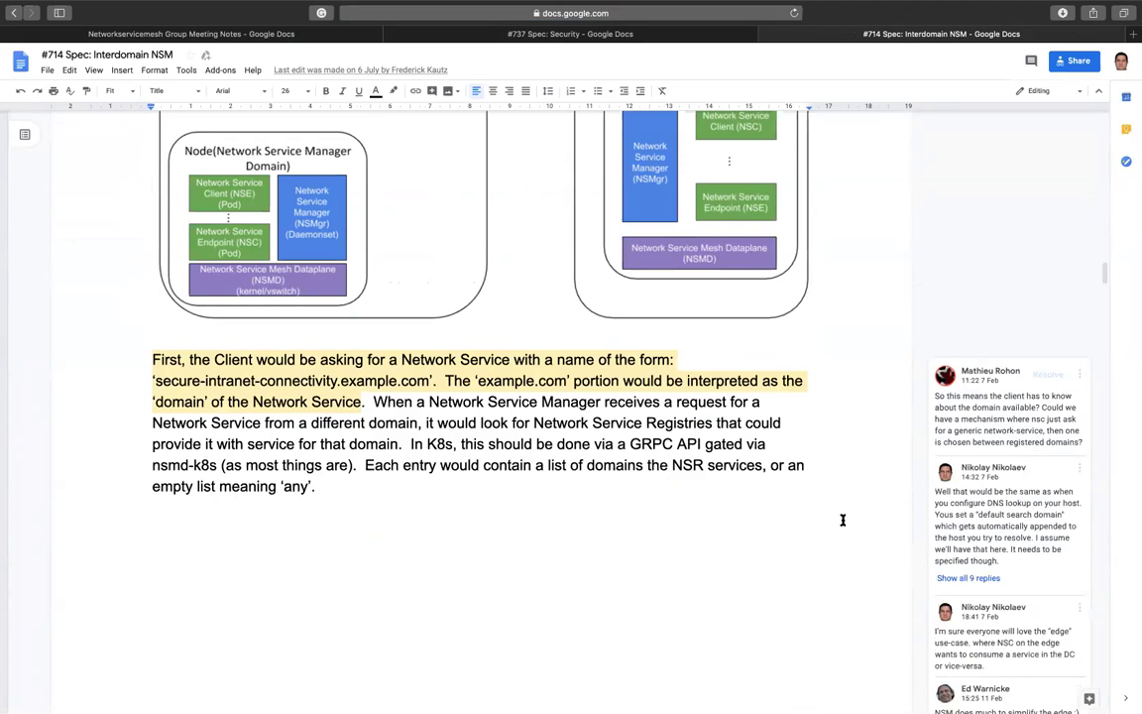
pyautogui.scroll(-15, 842, 519)
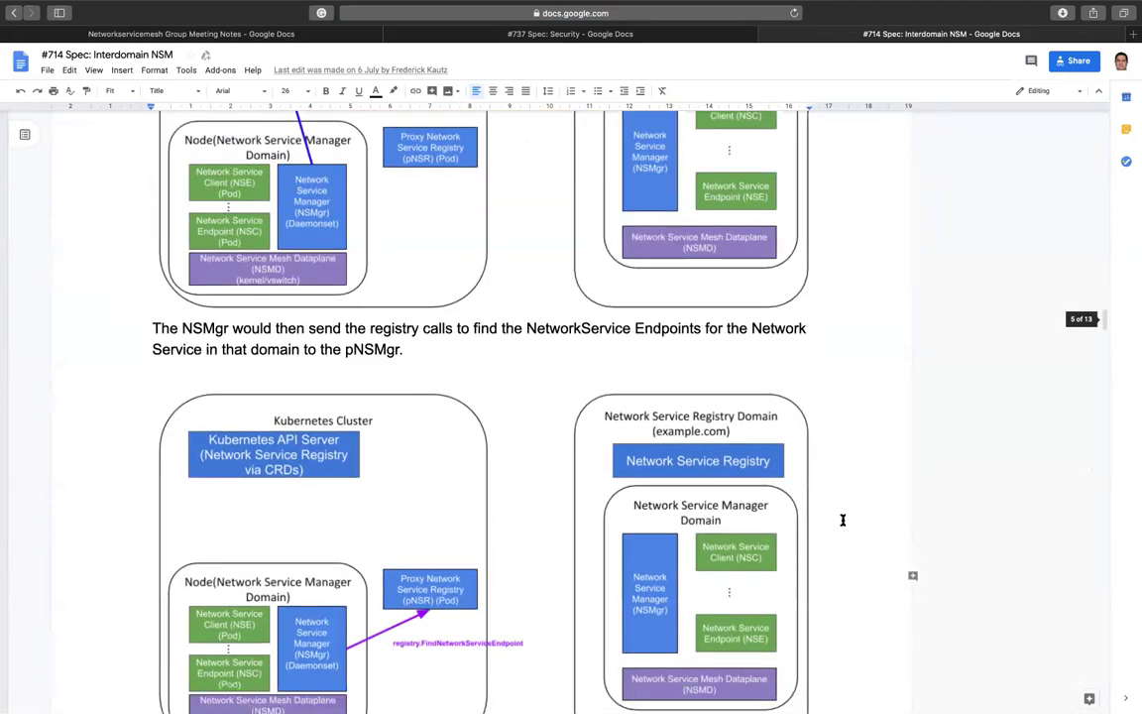
pyautogui.scroll(-10, 842, 520)
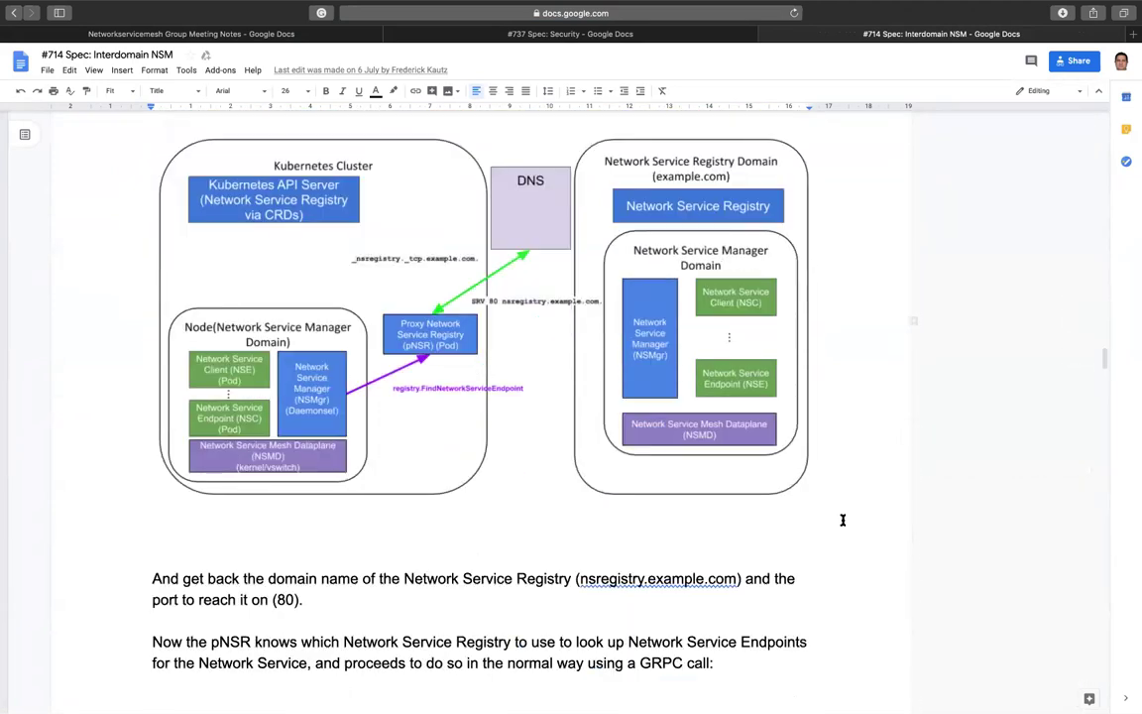
pyautogui.scroll(-8, 843, 519)
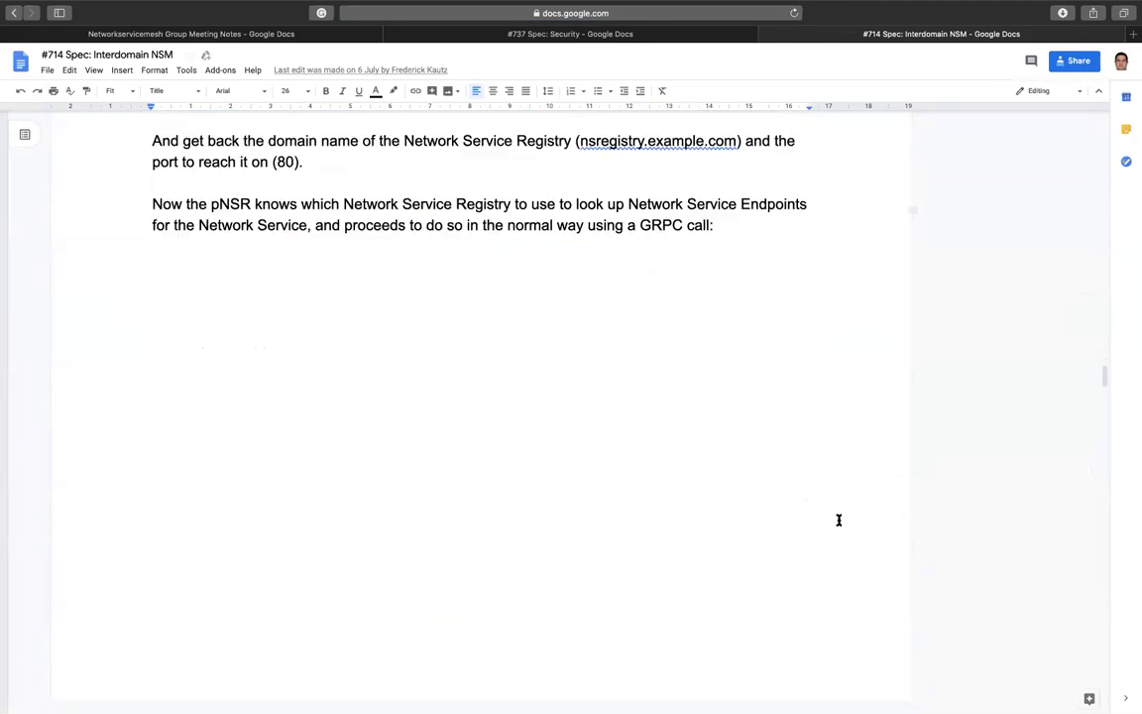
pyautogui.scroll(-10, 780, 513)
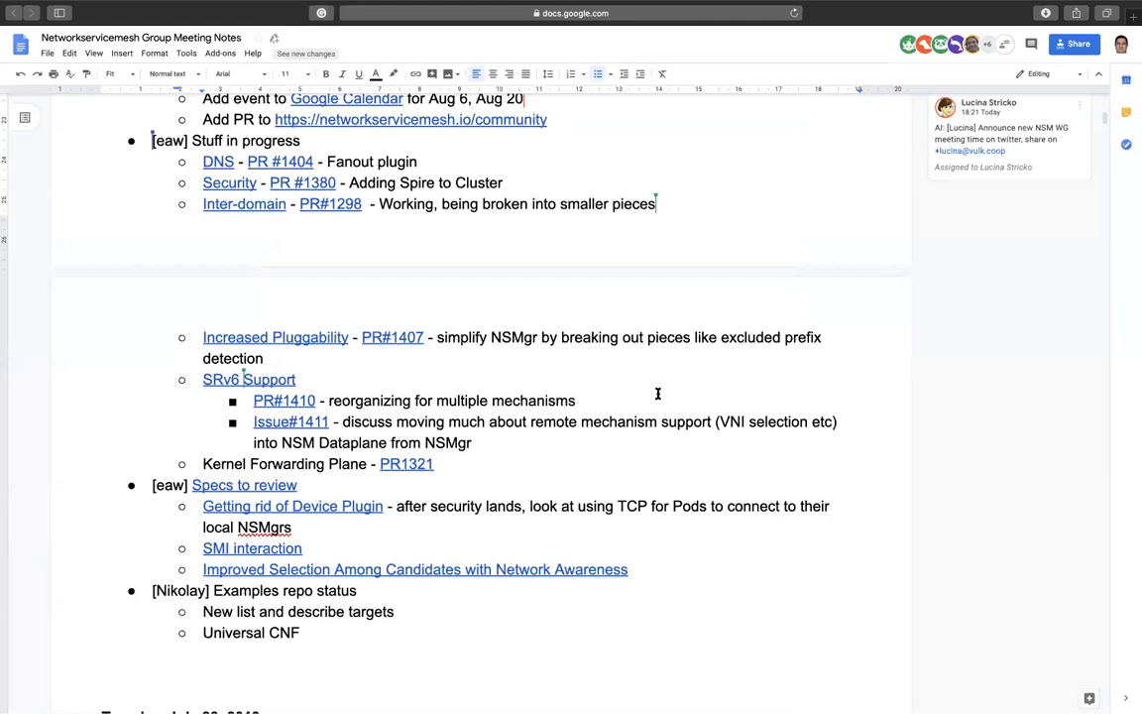
# - Open the Increased Pluggability issue linked in the meeting notes and skim its references and comments
pyautogui.scroll(-1, 657, 393)
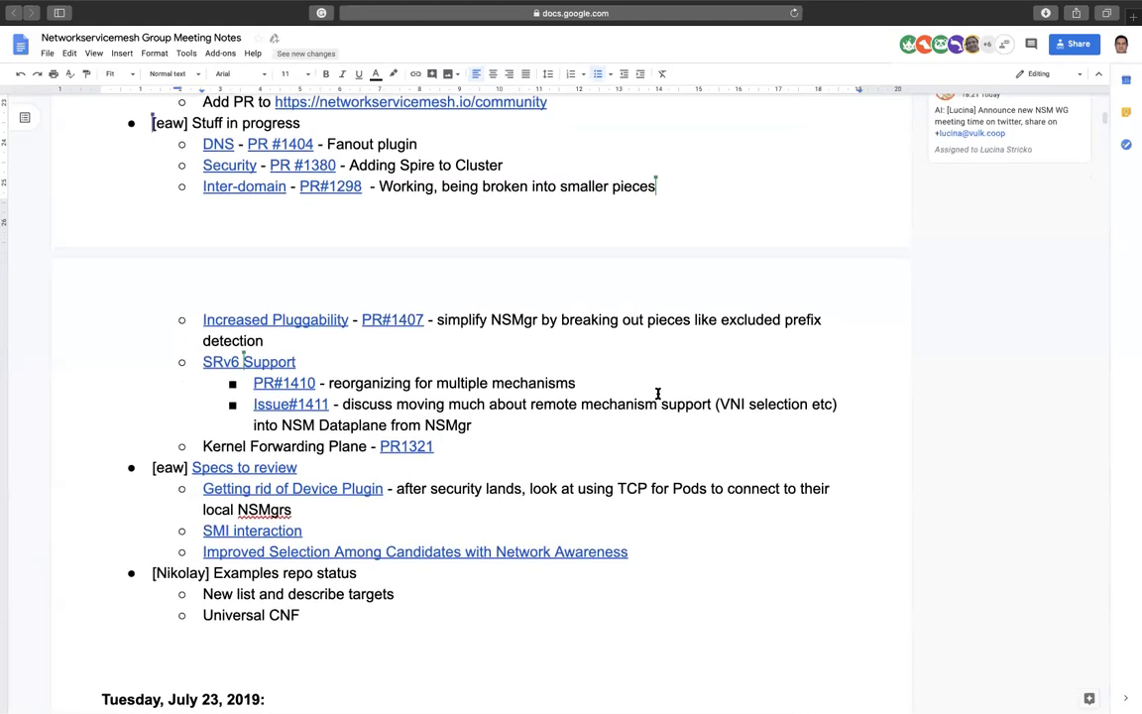
pyautogui.click(319, 320)
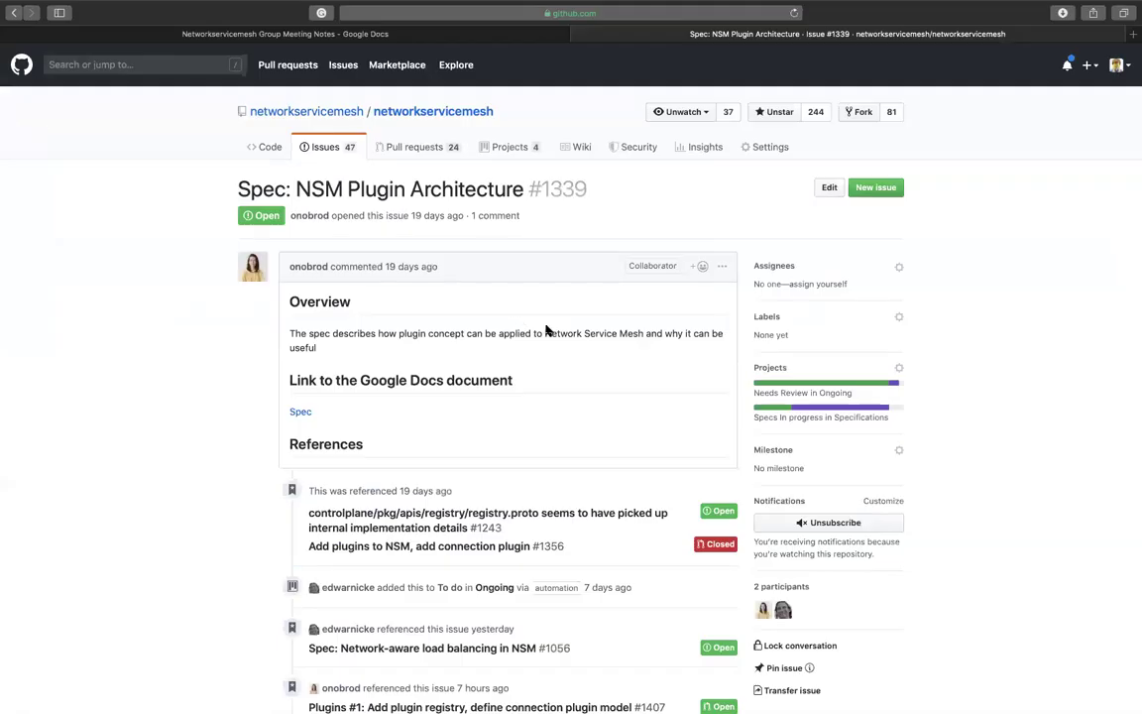
pyautogui.scroll(-10, 545, 330)
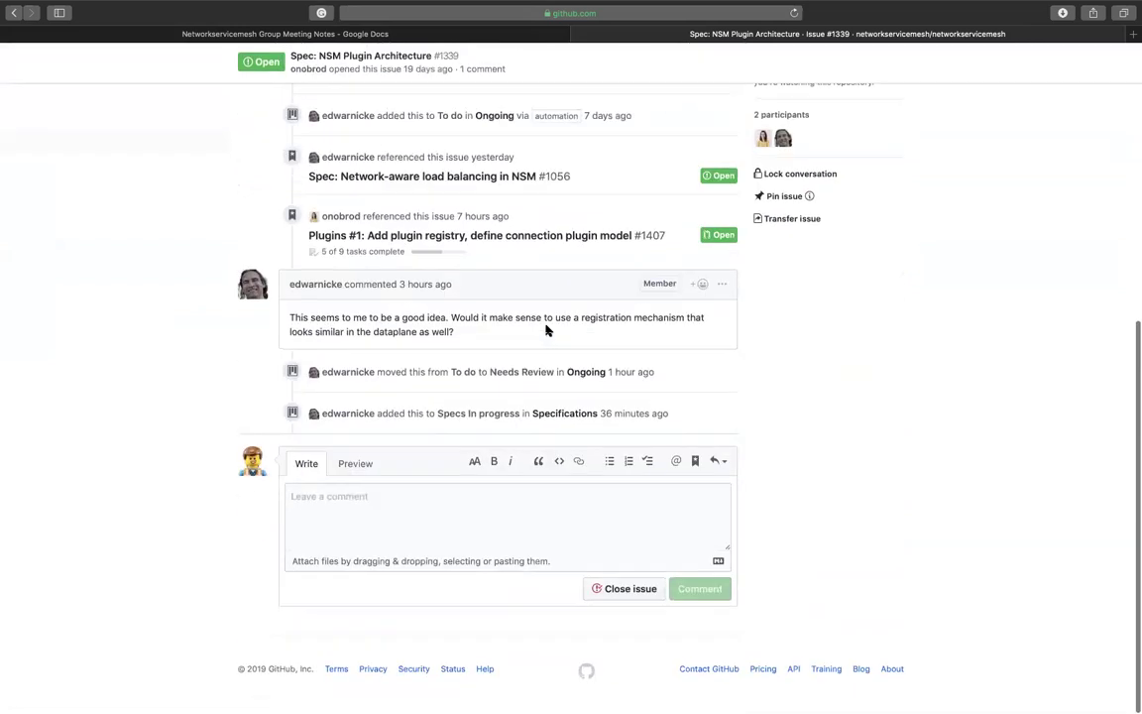
pyautogui.scroll(8, 545, 330)
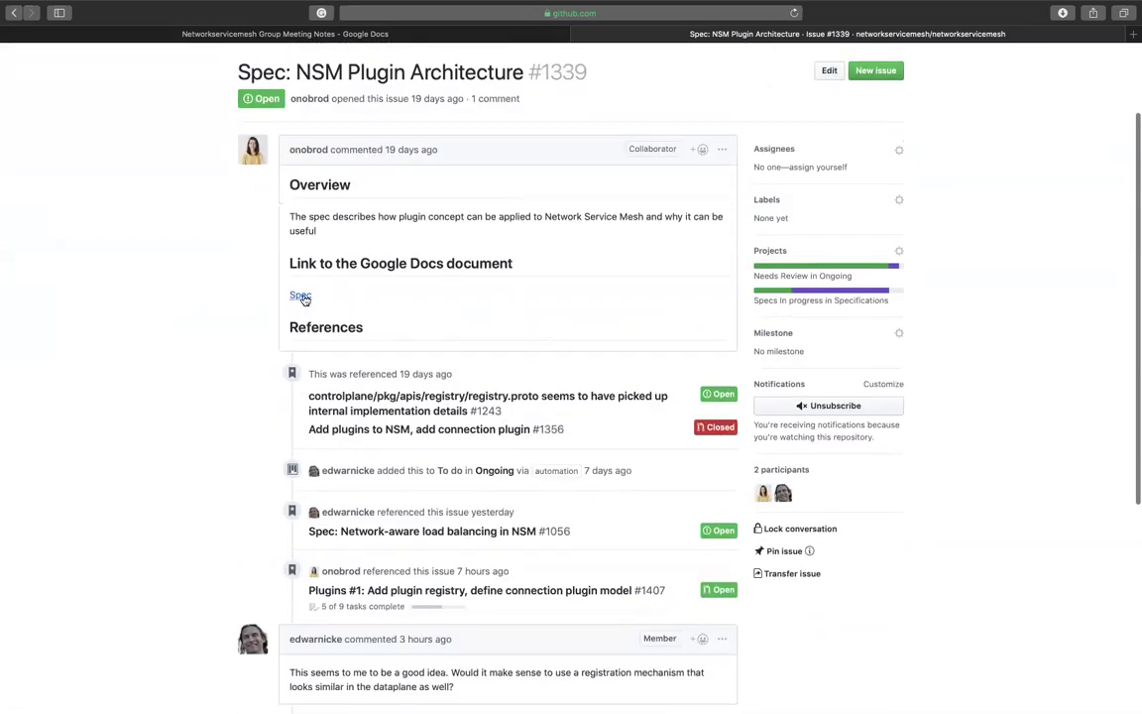
# - Open the Plugin Architecture spec linked in the issue, set its zoom to Fit and dismiss the signed-in account notice
pyautogui.click(301, 295)
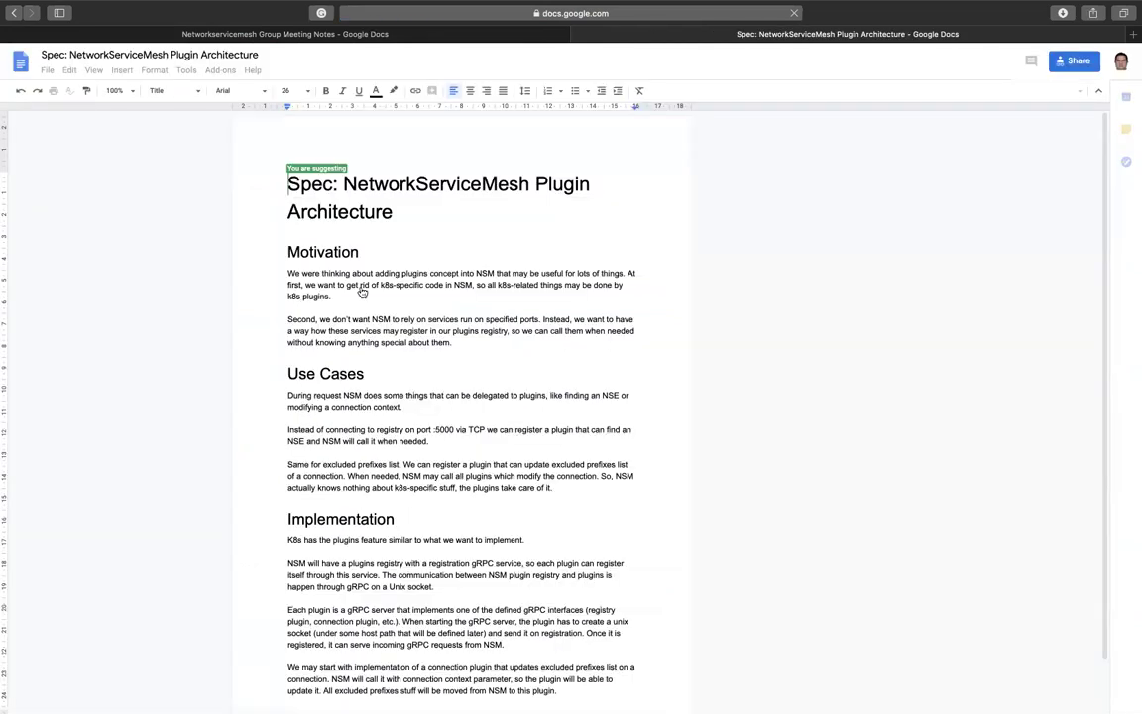
pyautogui.click(115, 90)
pyautogui.click(123, 113)
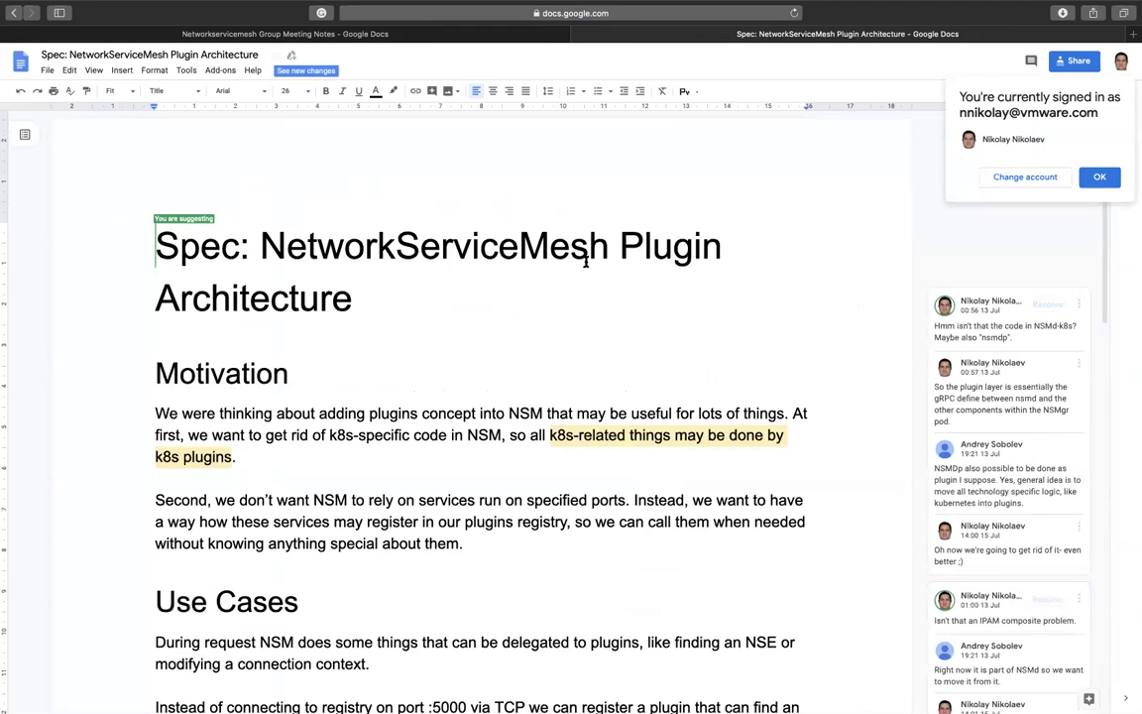
pyautogui.click(1101, 178)
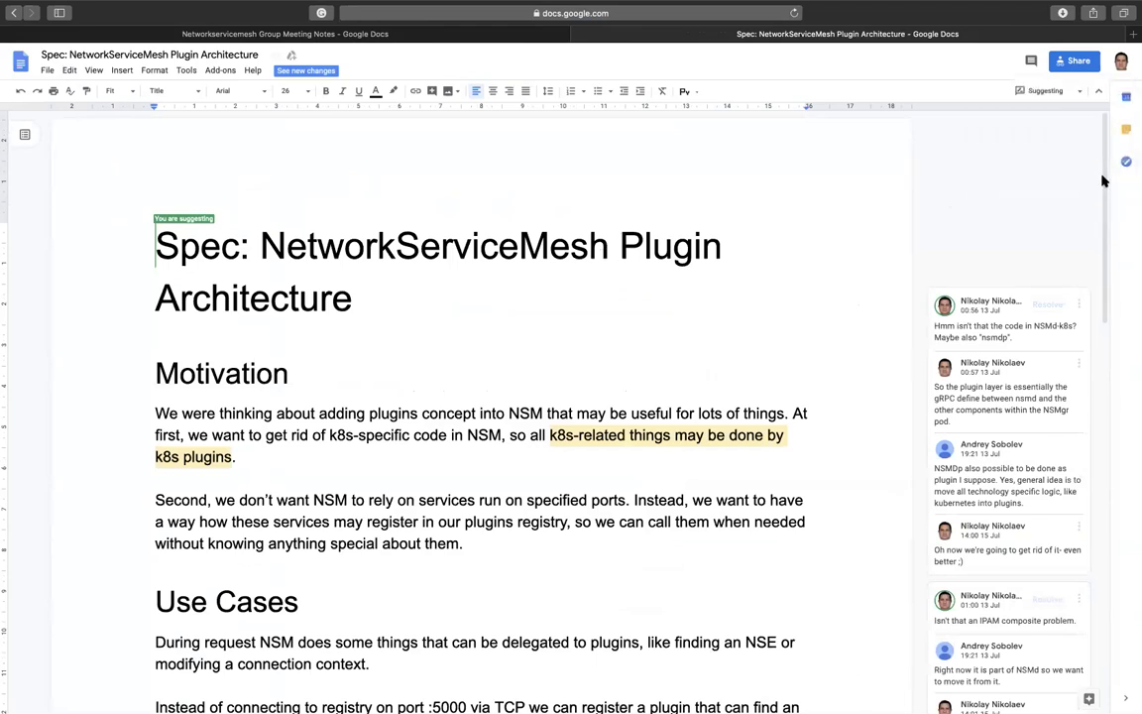
# - Read the plugin spec's Motivation and Use Cases sections and select the registry port number 5000
pyautogui.scroll(-2, 785, 294)
pyautogui.scroll(-1, 785, 294)
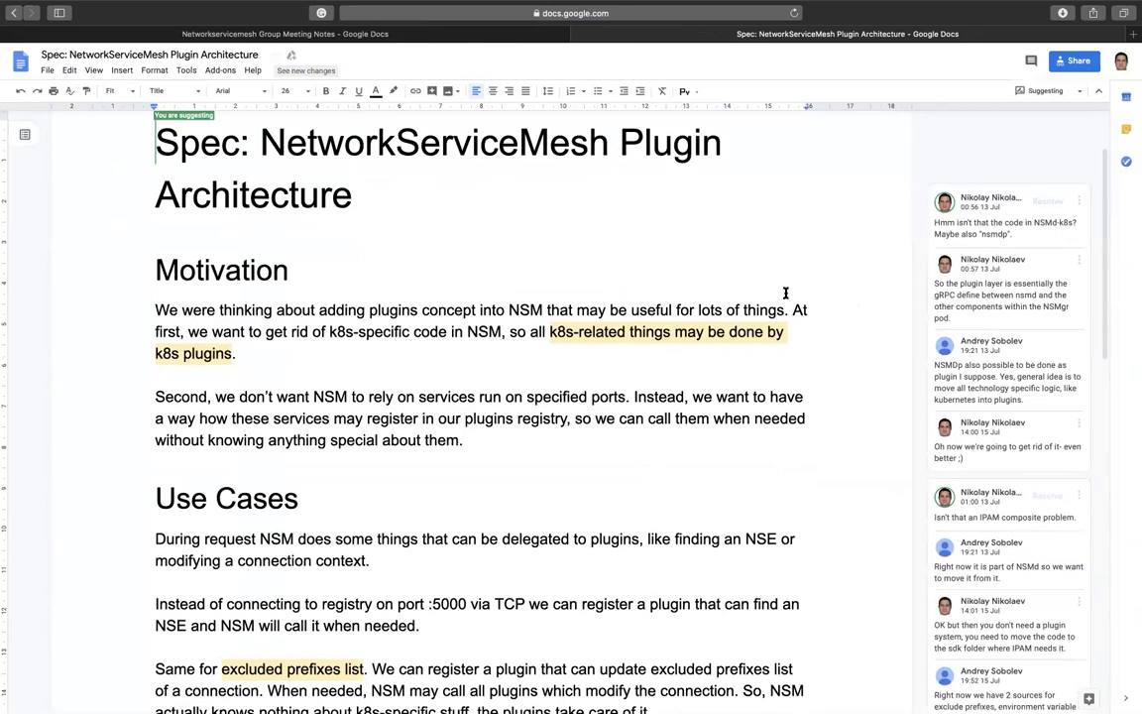
pyautogui.scroll(-2, 785, 293)
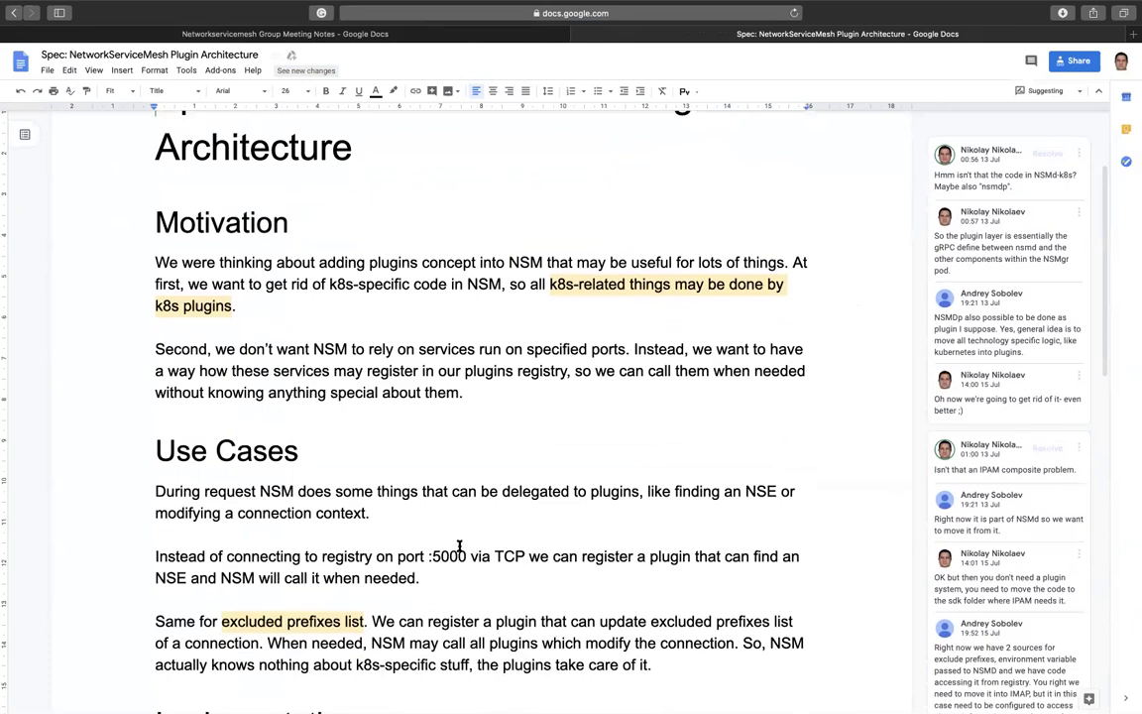
pyautogui.click(439, 556)
pyautogui.doubleClick(441, 556)
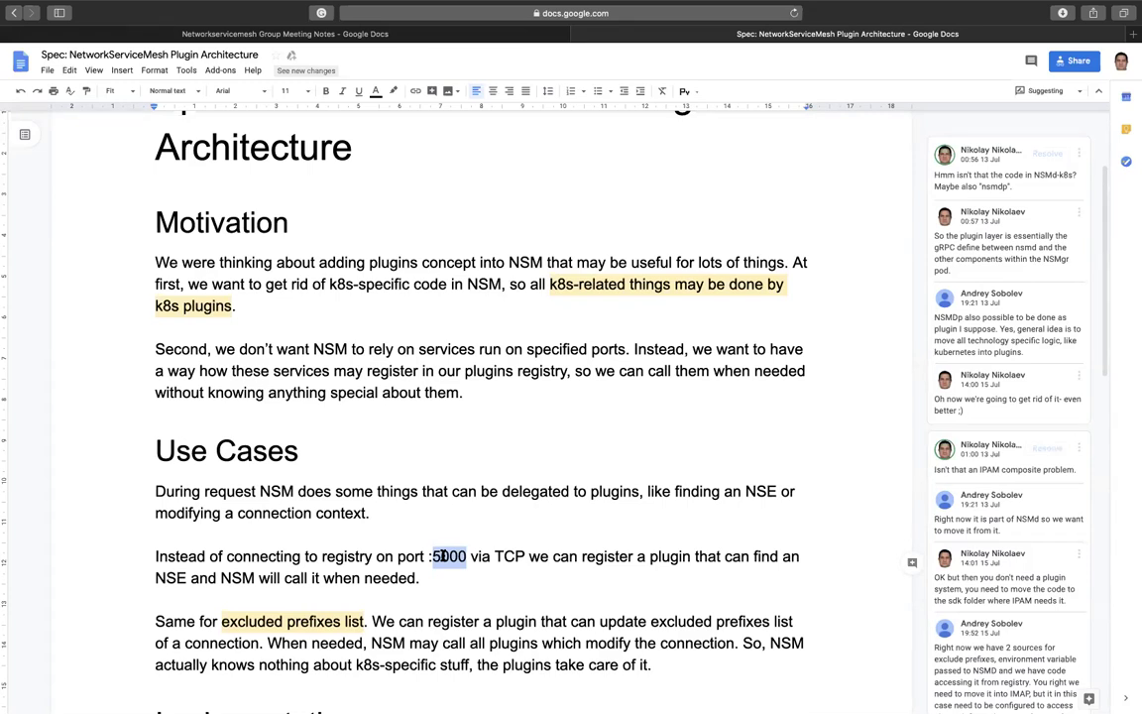
# - Examine the plugin spec's Use Cases and Implementation sections and the reviewers' comments to the end, then go back to Motivation
pyautogui.scroll(-1, 443, 555)
pyautogui.scroll(-10, 443, 555)
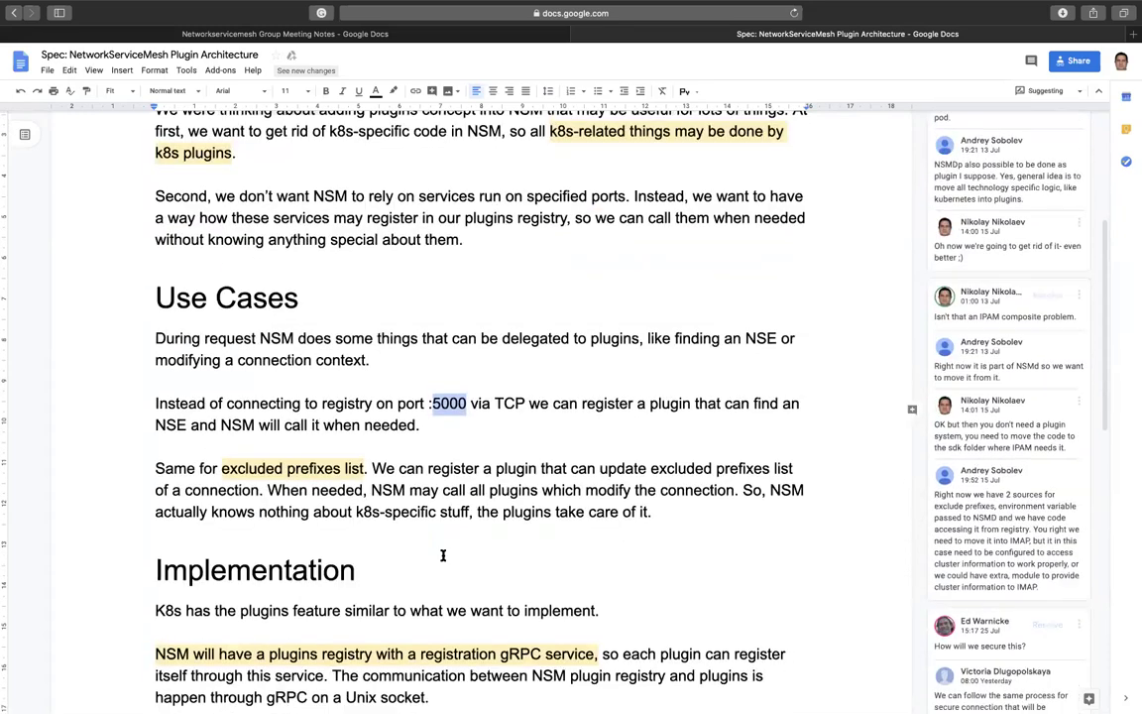
pyautogui.scroll(5, 443, 555)
pyautogui.scroll(5, 443, 556)
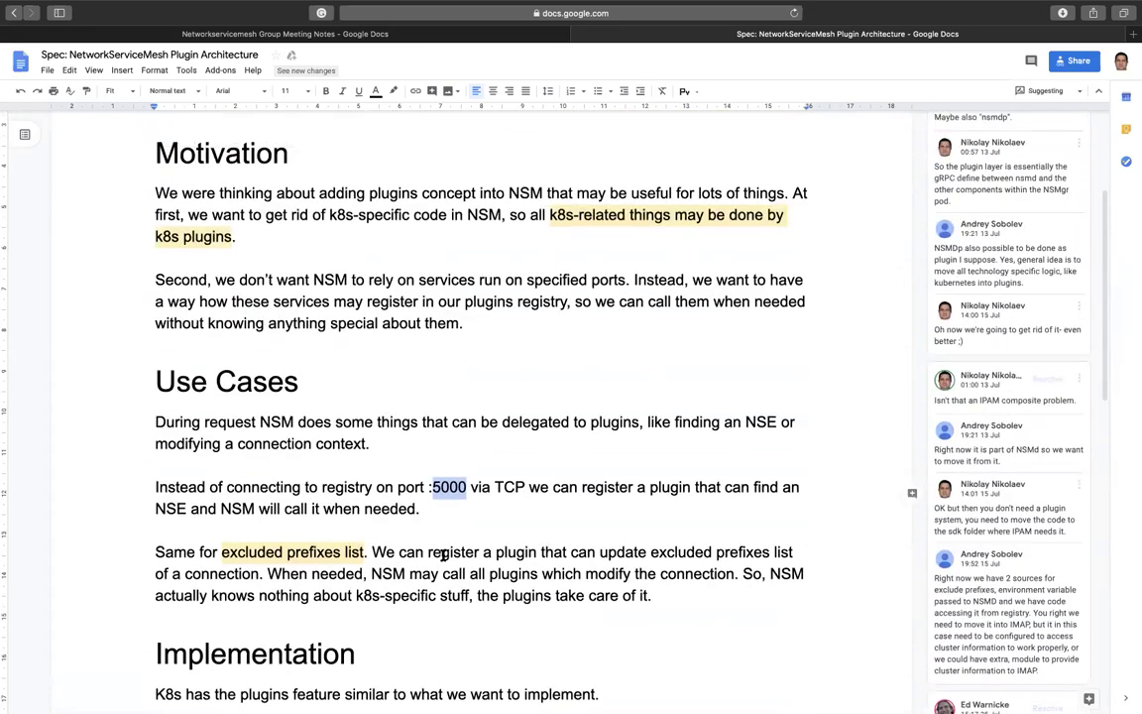
pyautogui.scroll(1, 443, 555)
pyautogui.scroll(2, 443, 557)
pyautogui.scroll(1, 443, 557)
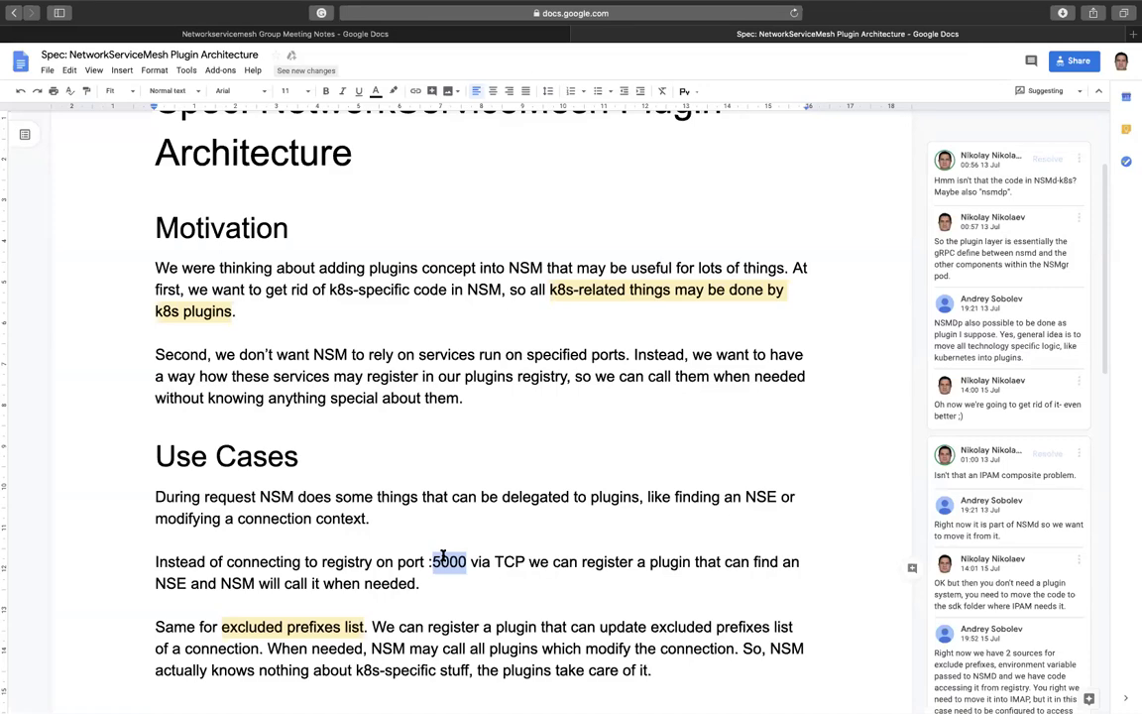
pyautogui.scroll(-8, 443, 556)
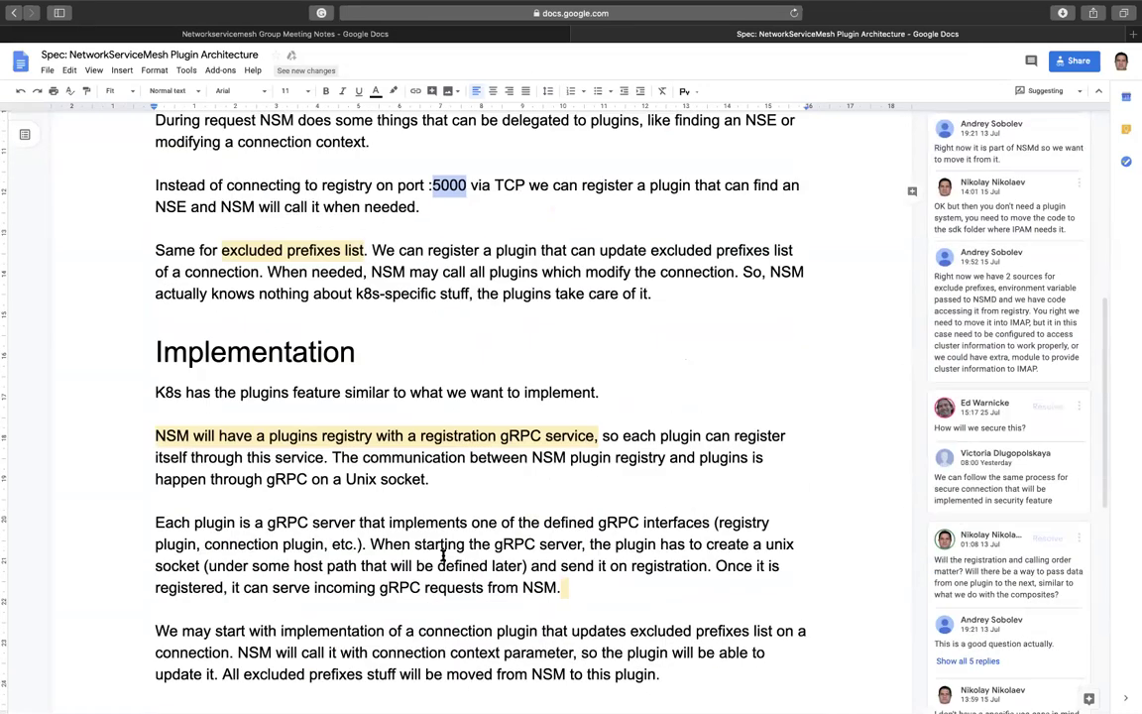
pyautogui.scroll(3, 443, 555)
pyautogui.scroll(3, 443, 556)
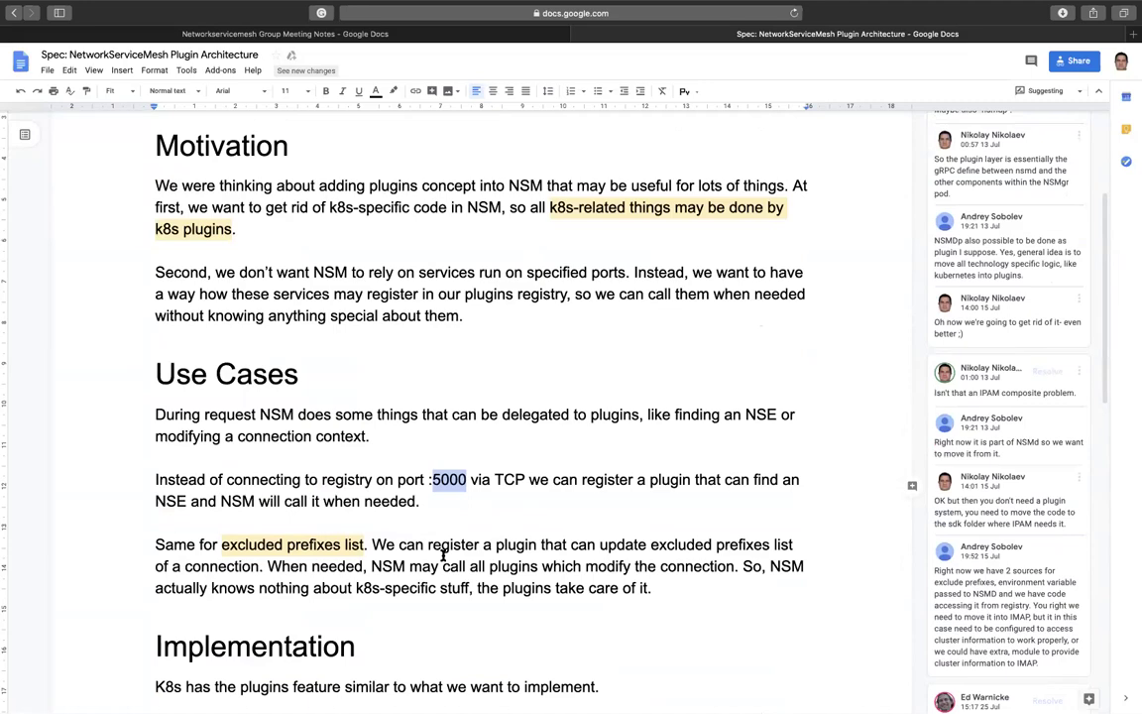
pyautogui.scroll(3, 443, 556)
pyautogui.scroll(-5, 443, 556)
pyautogui.scroll(-10, 443, 556)
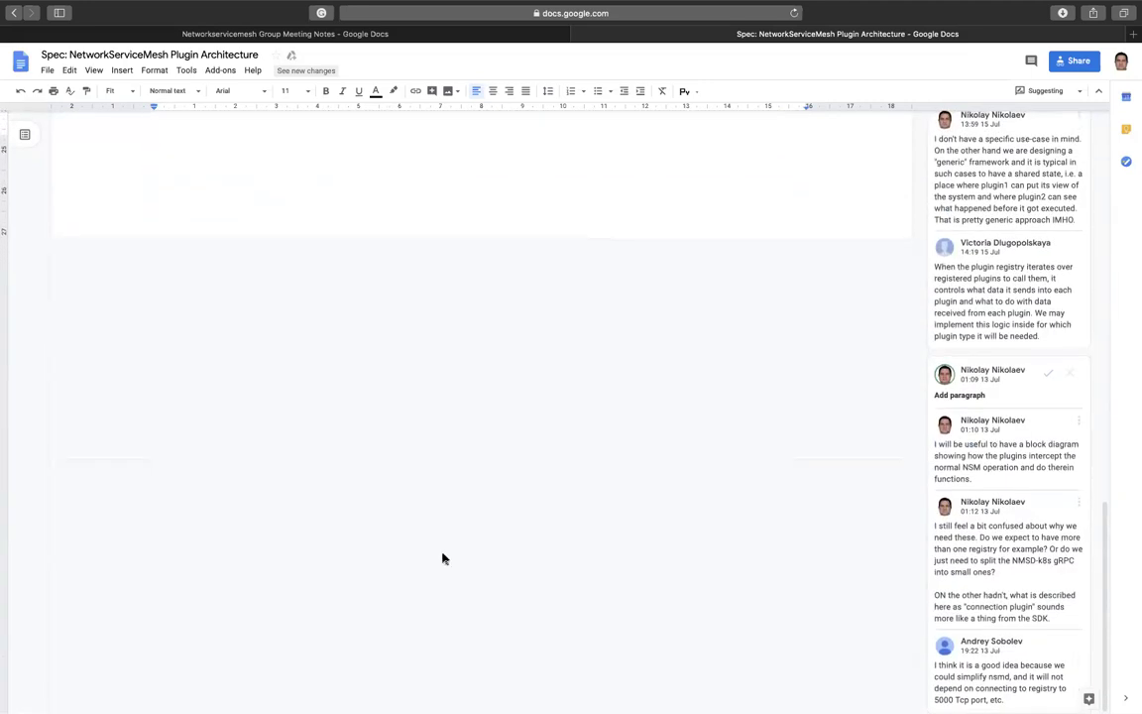
pyautogui.scroll(15, 443, 558)
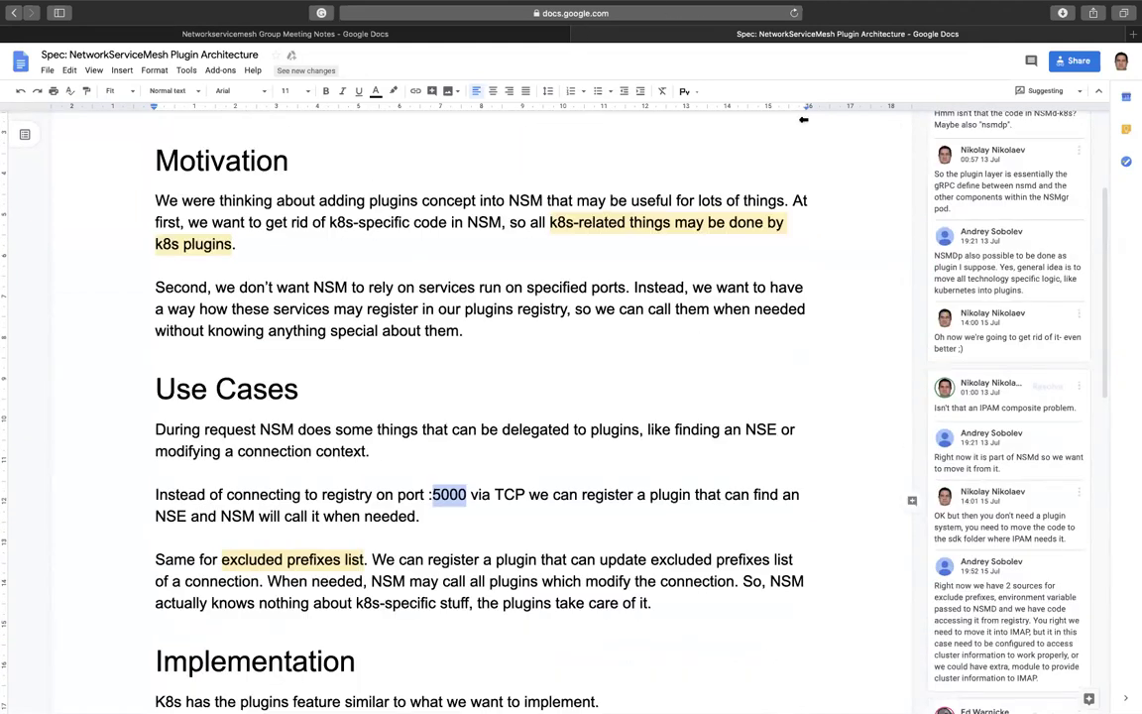
# - Deselect the port number and close the plugin architecture spec to return to the meeting notes
pyautogui.click(708, 350)
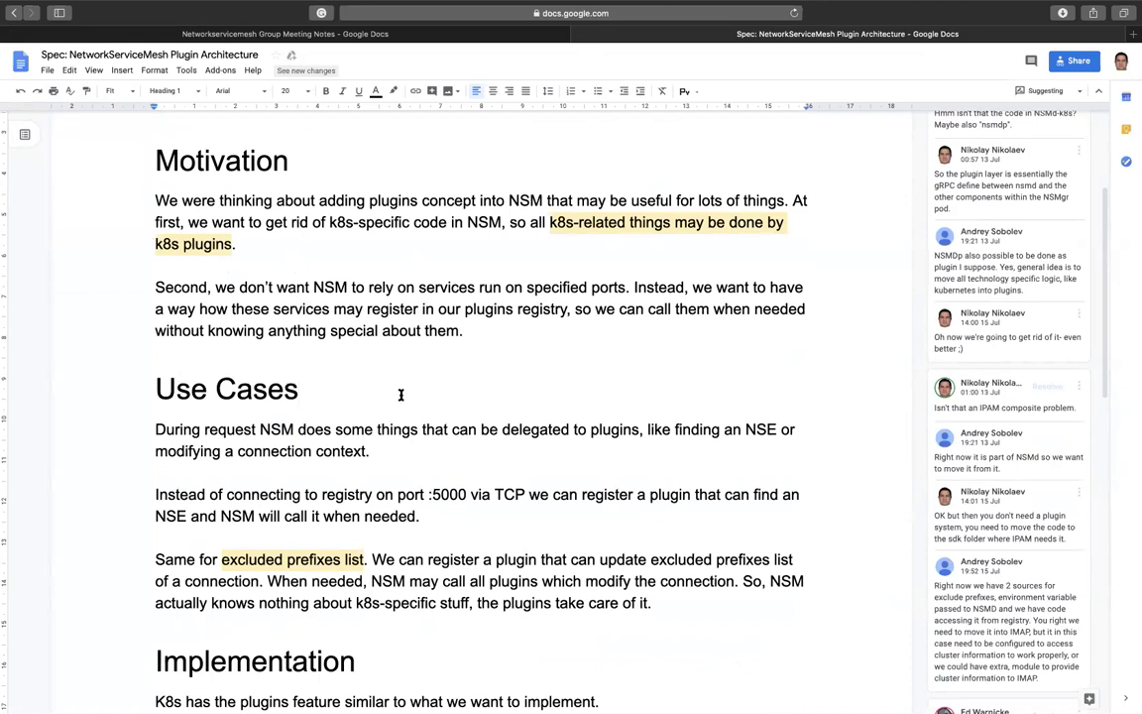
pyautogui.click(530, 428)
pyautogui.press('super+w')
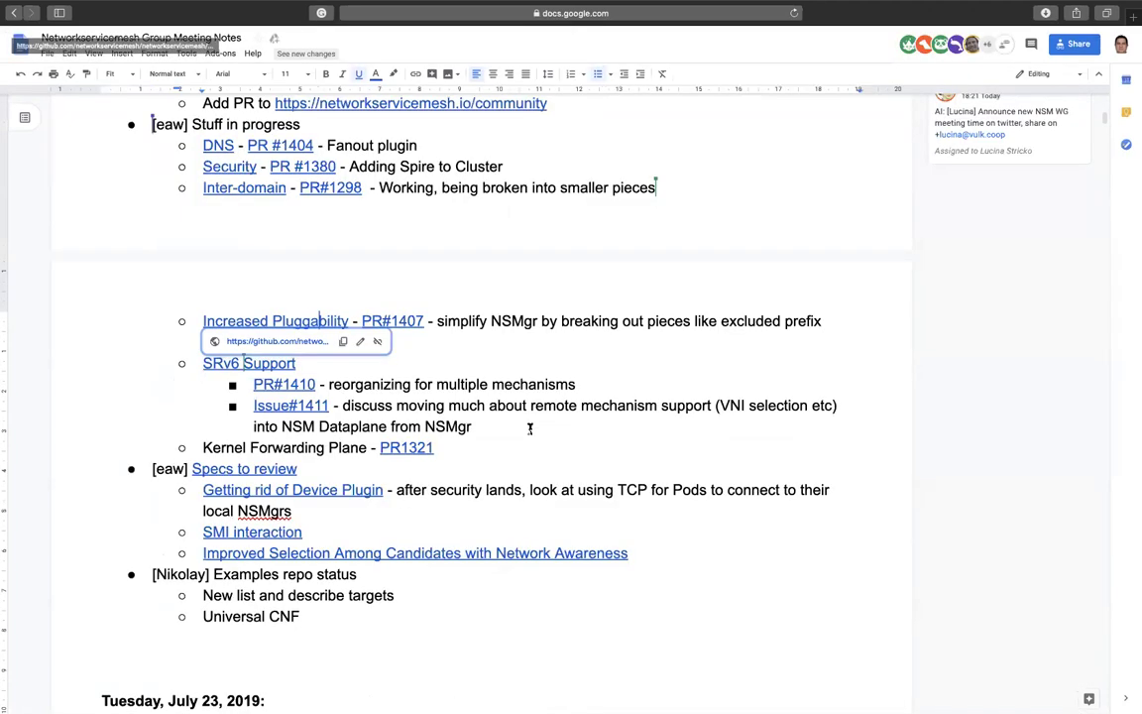
# - Open the SRv6 Support issue linked in the meeting notes and skim its description, comments and history
pyautogui.press('Down')
pyautogui.press('Down')
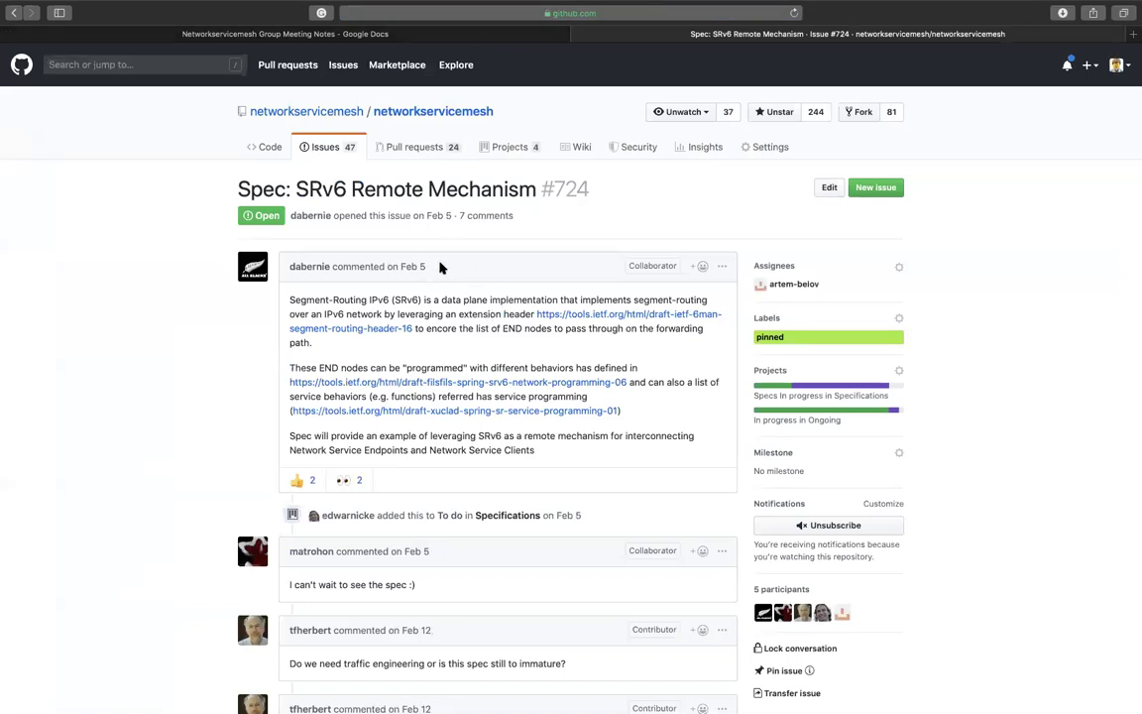
pyautogui.moveTo(401, 261); pyautogui.dragTo(289, 266)
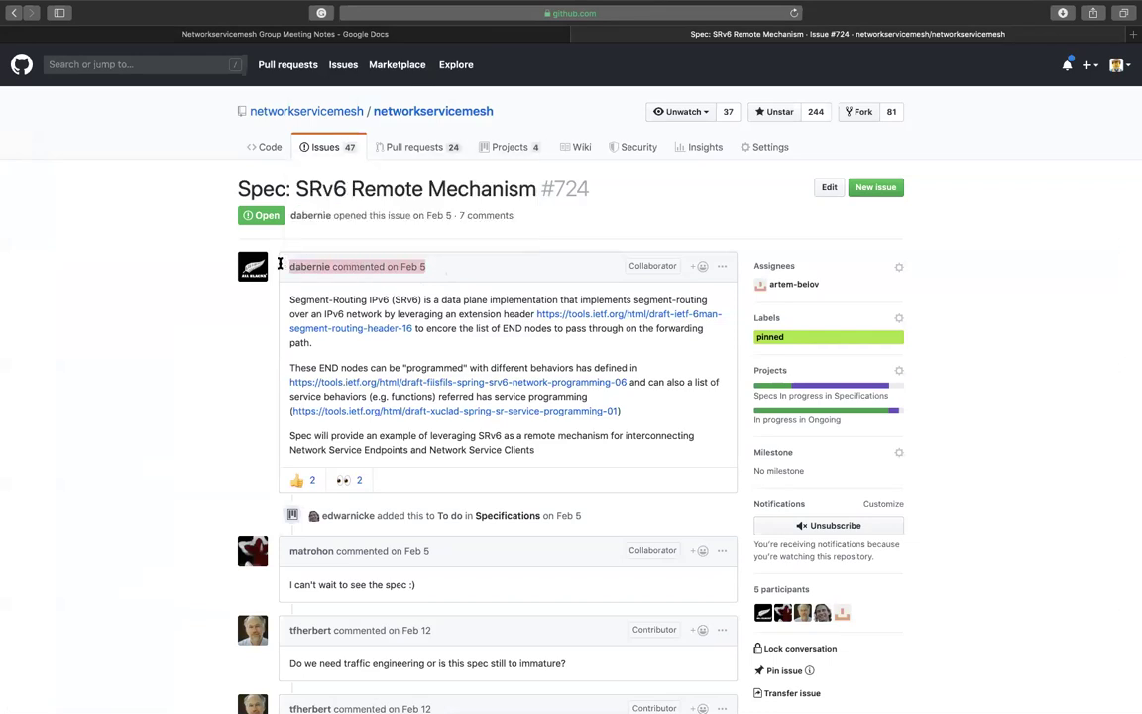
pyautogui.scroll(-5, 471, 331)
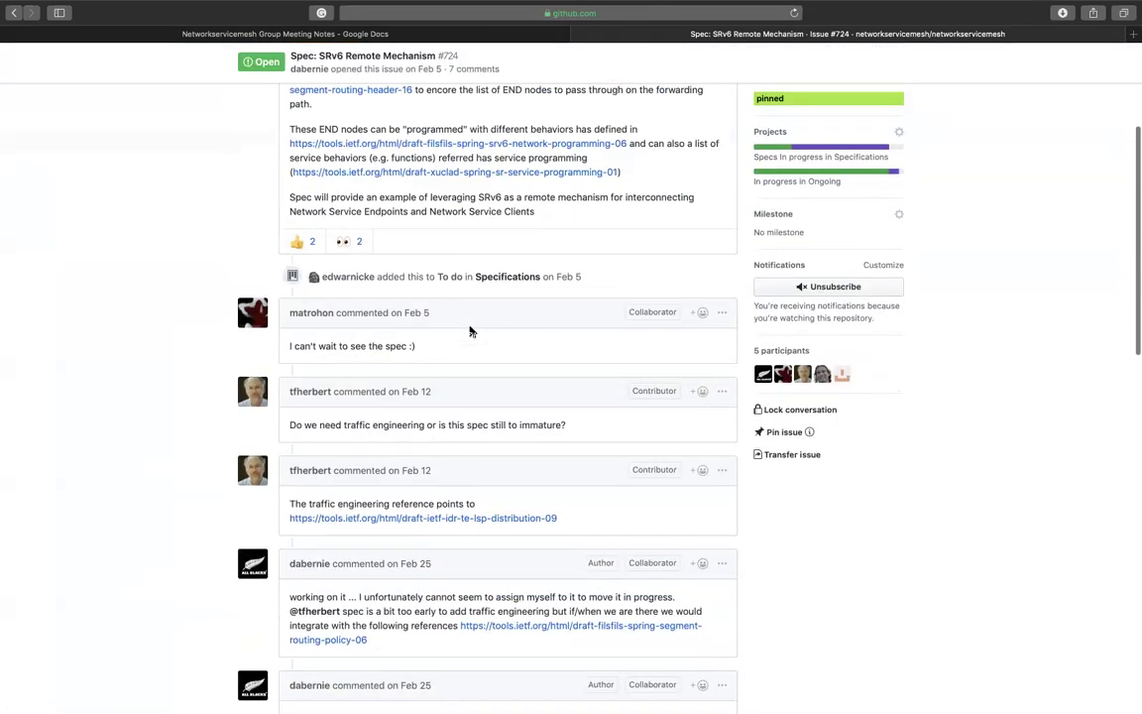
pyautogui.scroll(-10, 475, 338)
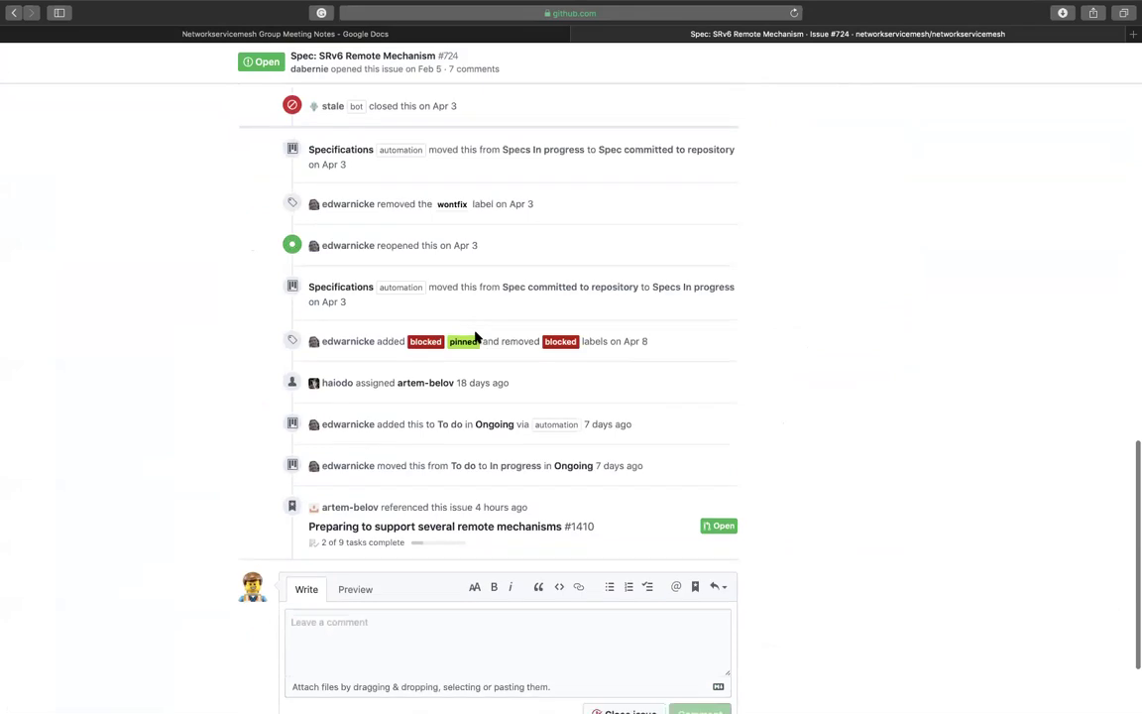
pyautogui.scroll(10, 475, 338)
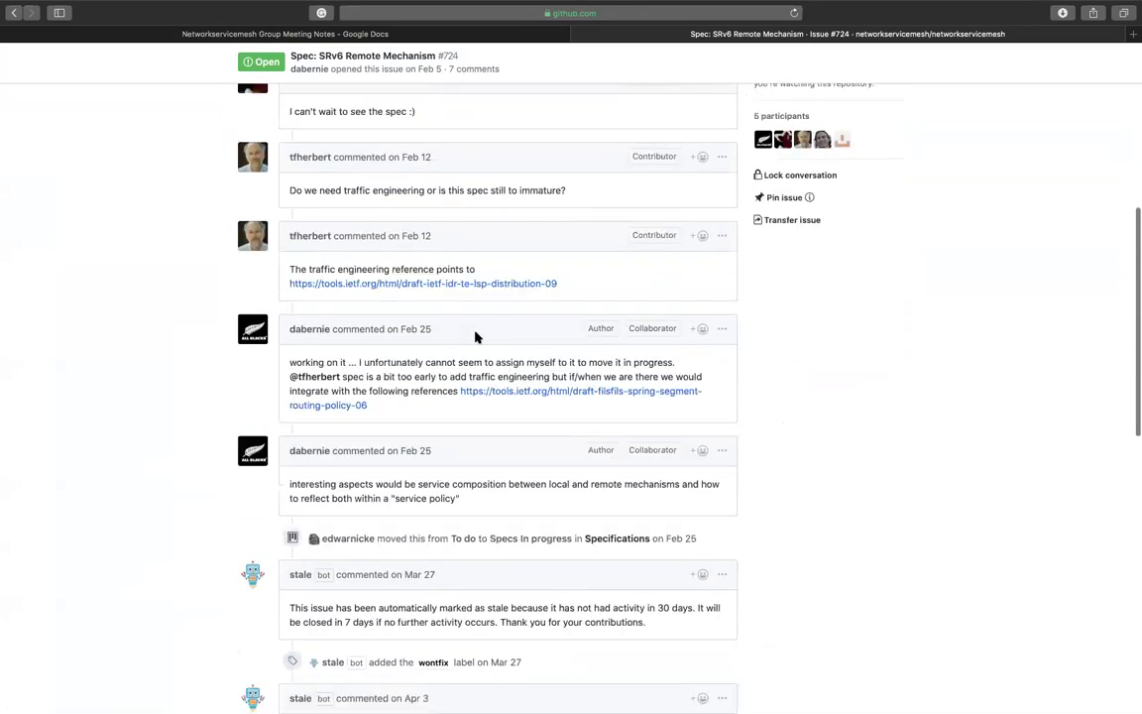
pyautogui.scroll(5, 475, 338)
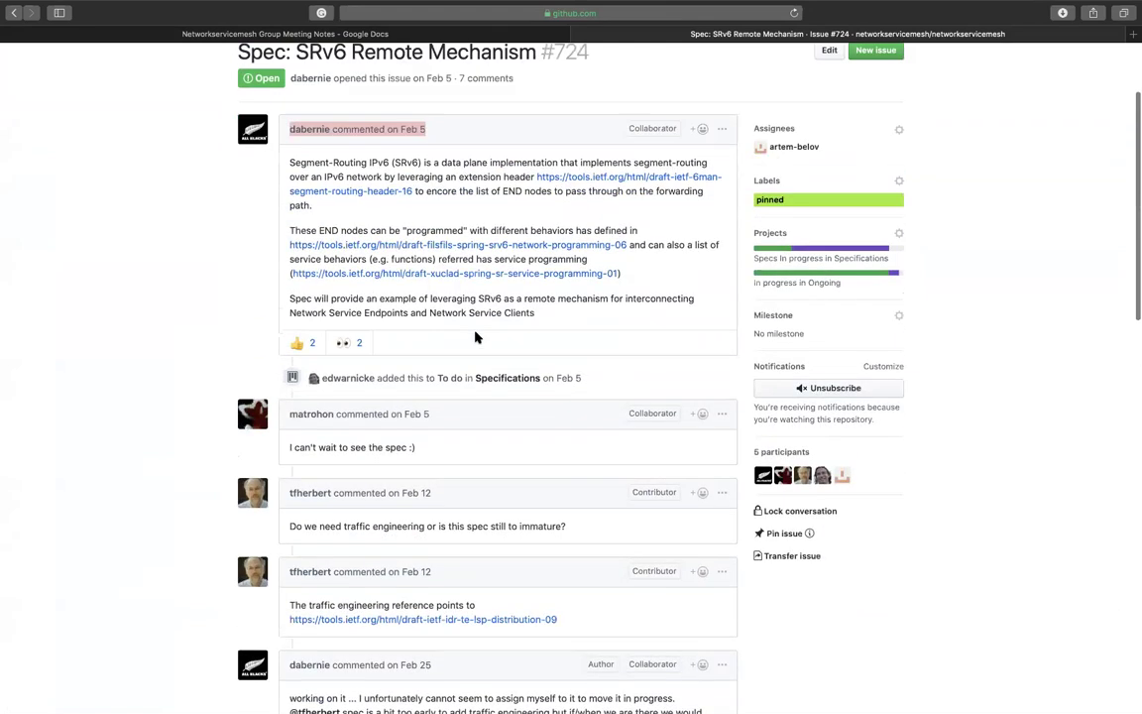
pyautogui.scroll(1, 475, 334)
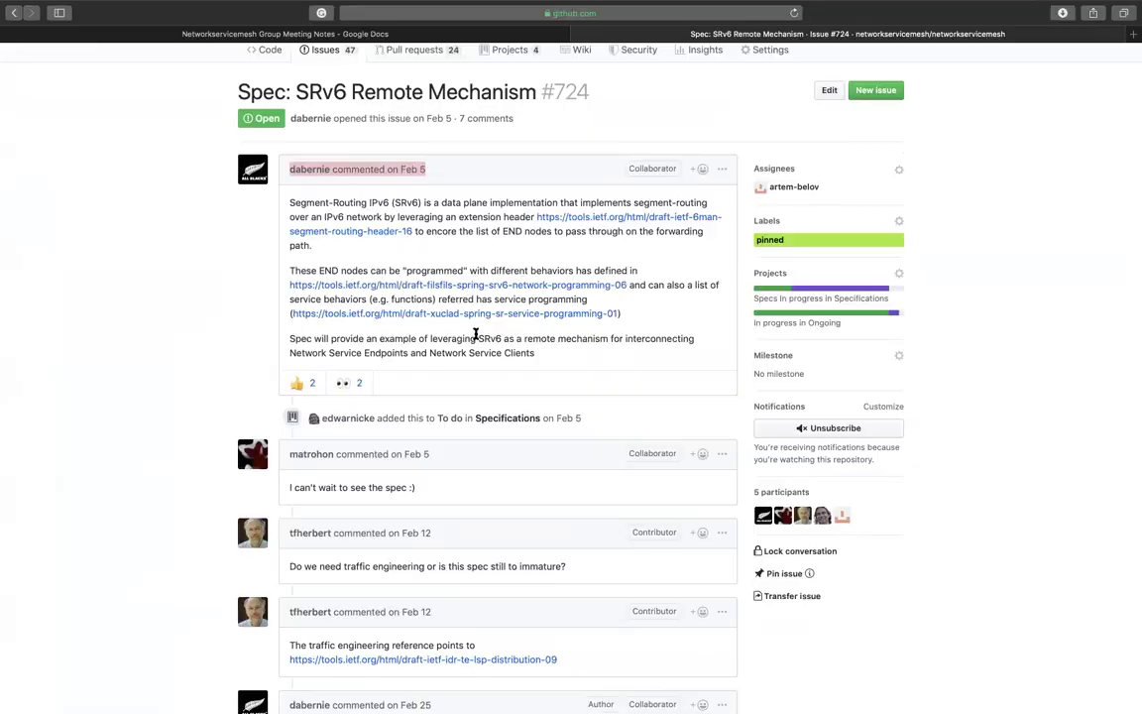
# - Return to the meeting notes, highlight the Issue#1411 bullet under SRv6 Support for discussion, then clear the selection
pyautogui.hotkey('ctrl', 'shift', 'Tab')
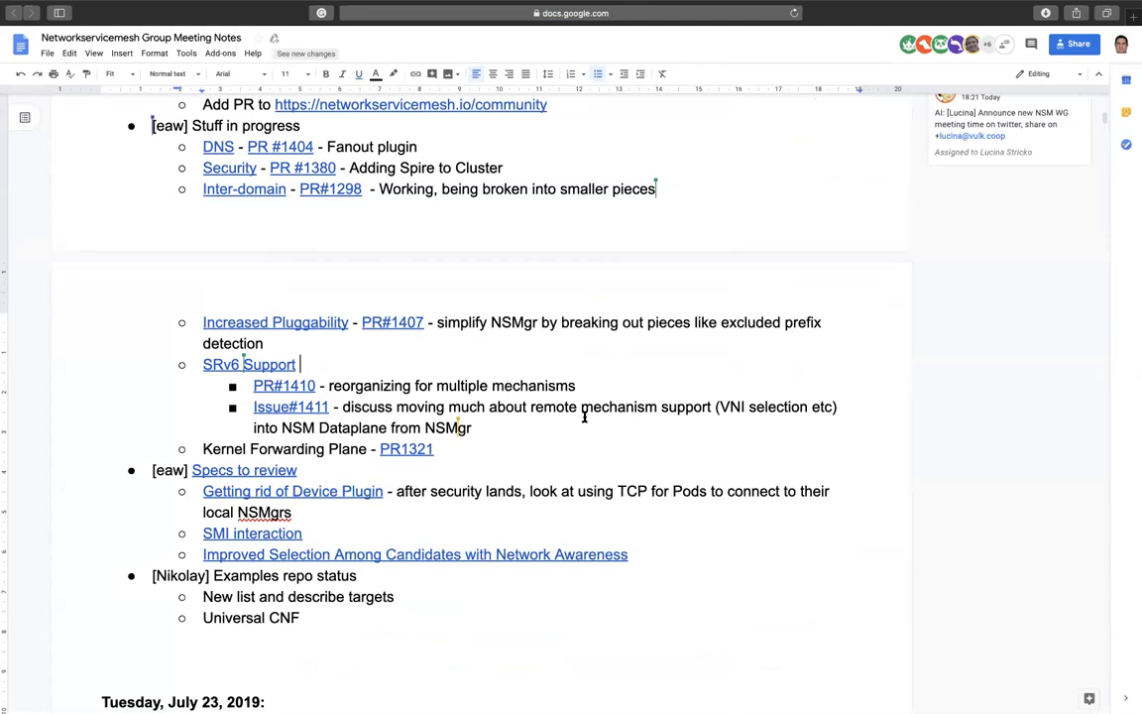
pyautogui.moveTo(492, 425); pyautogui.dragTo(212, 409)
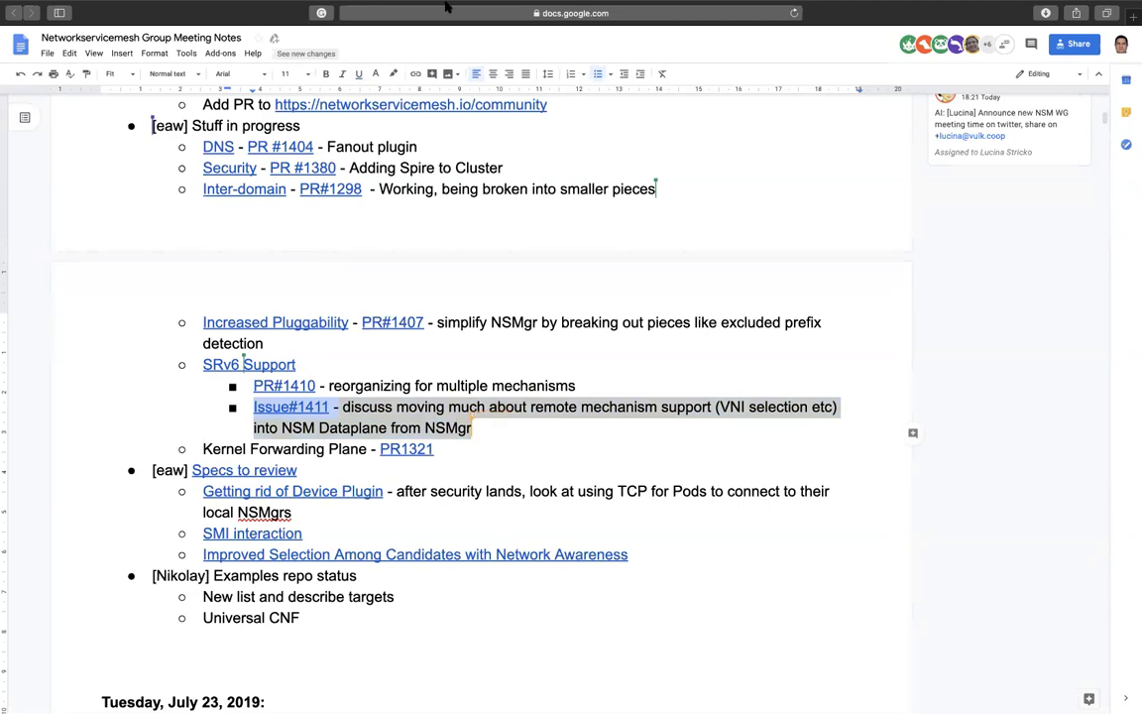
pyautogui.moveTo(514, 7)
pyautogui.click(485, 427)
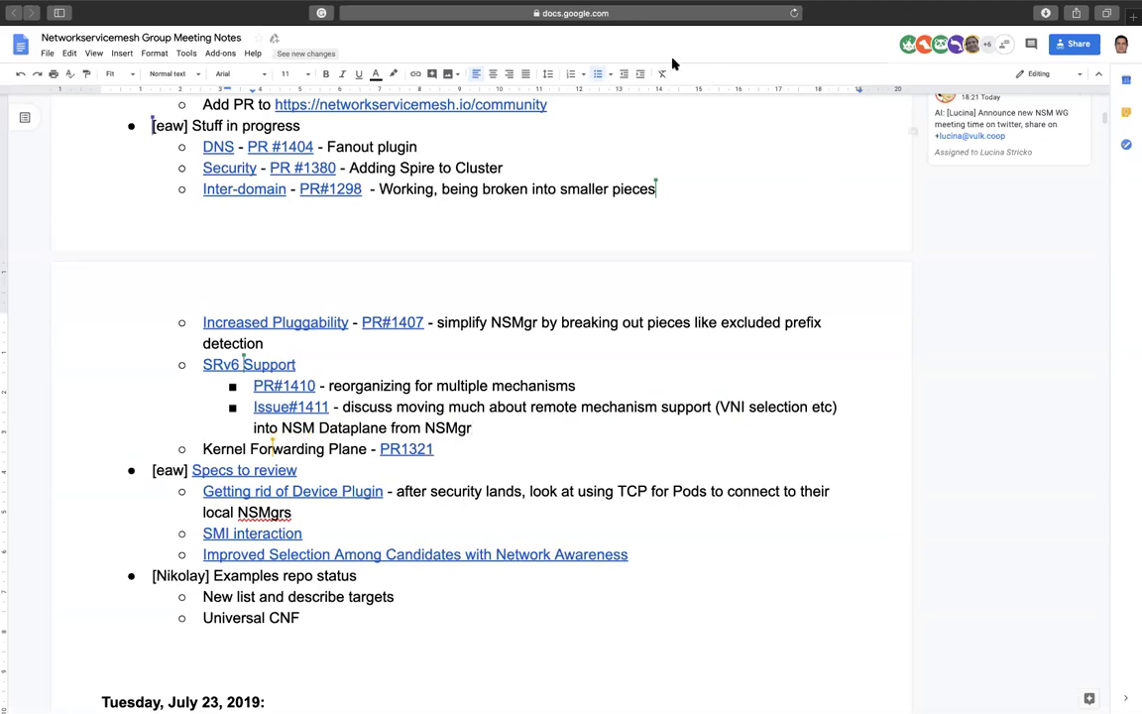
# - Place the cursor after PR1321 in the Kernel Forwarding Plane item and review the remaining agenda items
pyautogui.moveTo(528, 6)
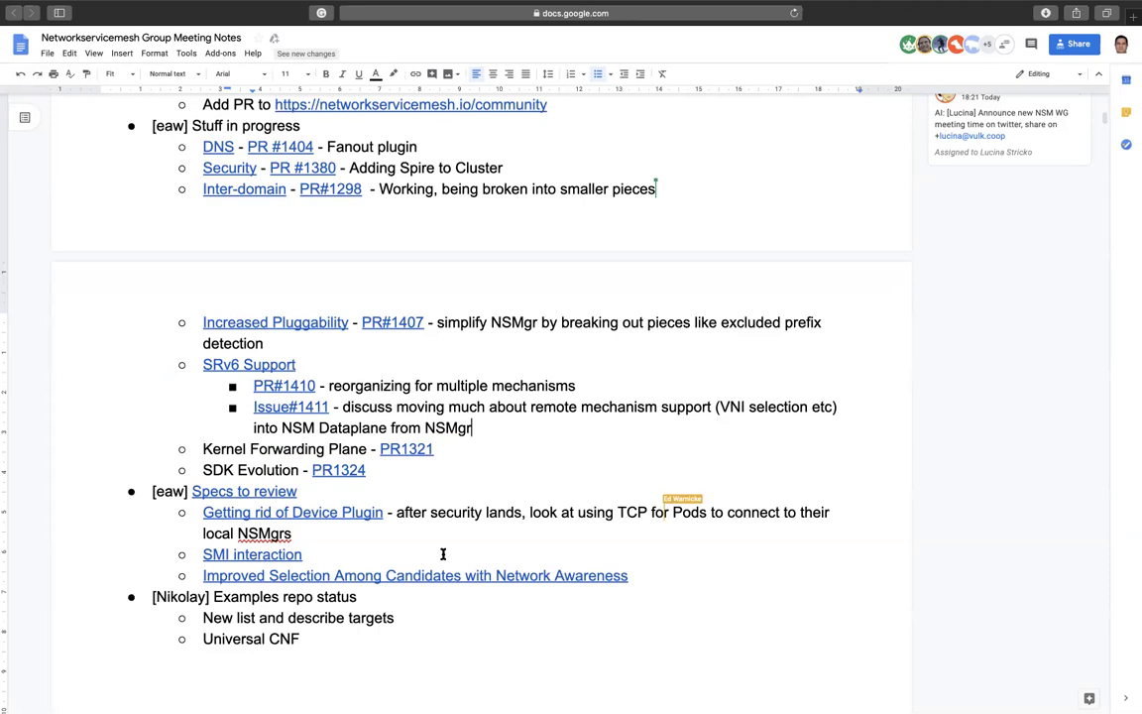
pyautogui.moveTo(361, 12)
pyautogui.moveTo(560, 7)
pyautogui.click(591, 461)
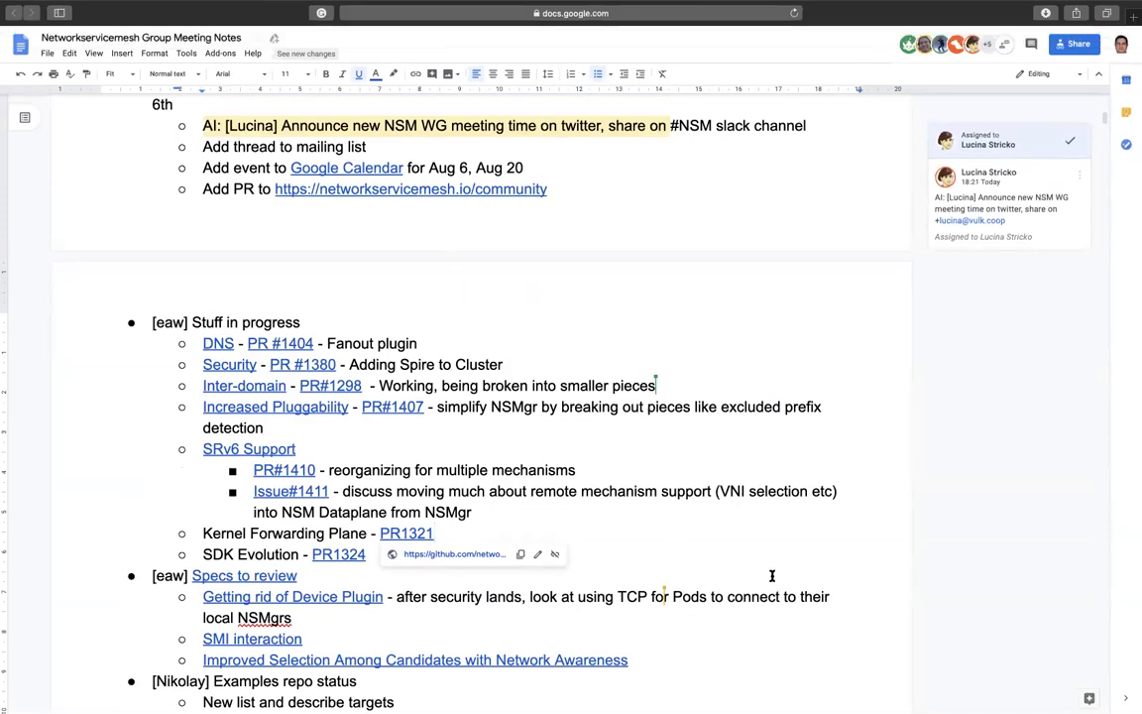
pyautogui.scroll(-2, 771, 575)
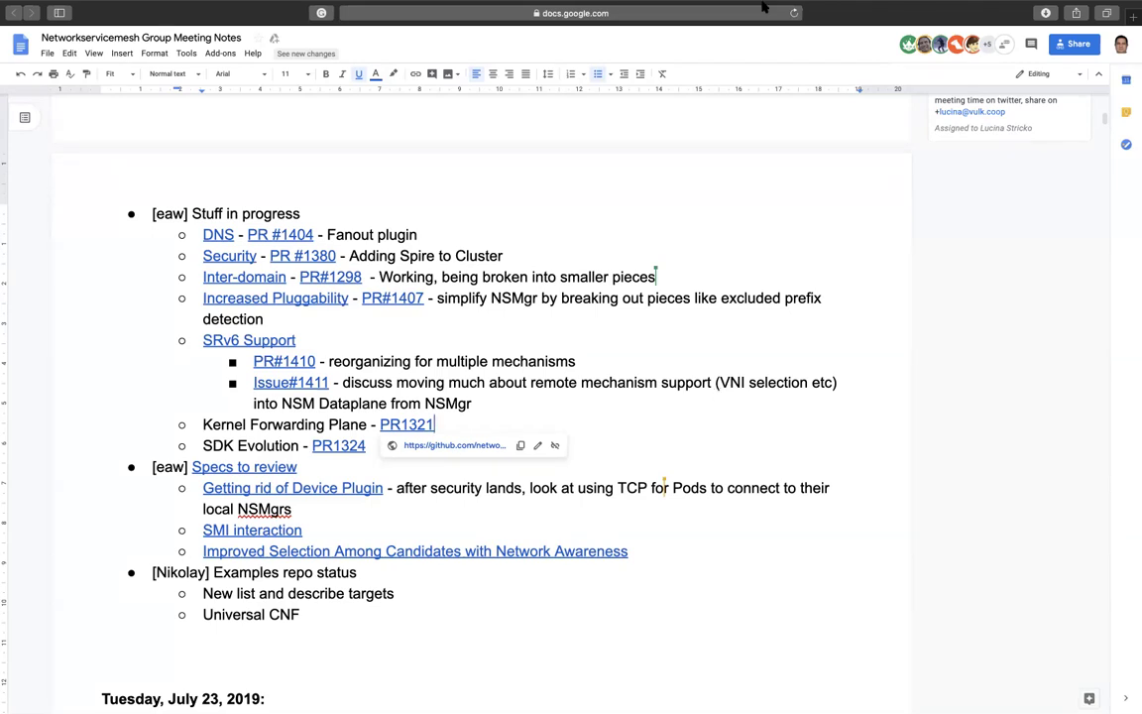
pyautogui.moveTo(437, 6)
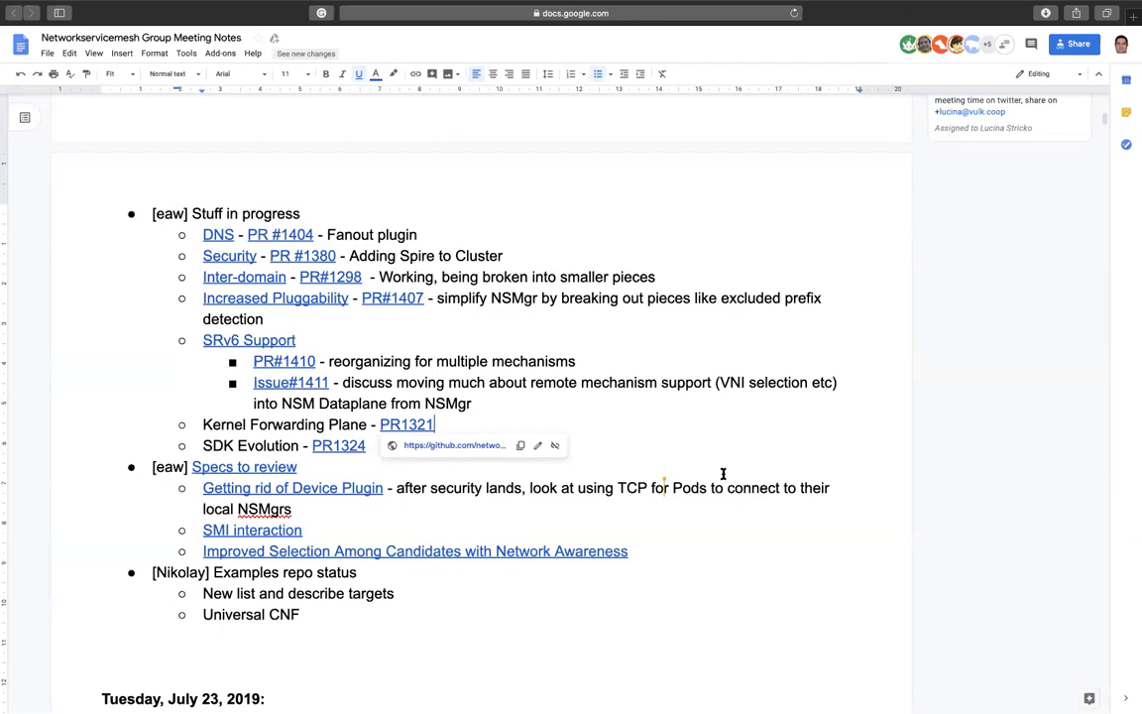
# - Open the Getting rid of Device Plugin issue from the notes, open its linked spec document and dismiss the signed-in account notice
pyautogui.click(421, 488)
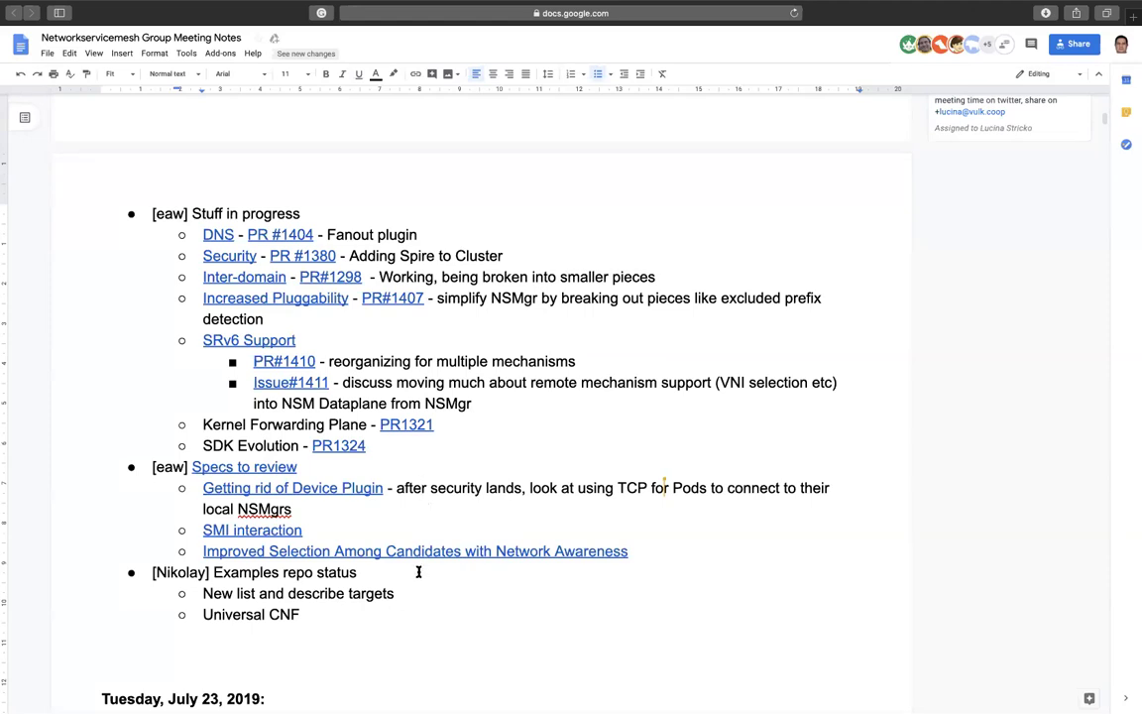
pyautogui.click(322, 487)
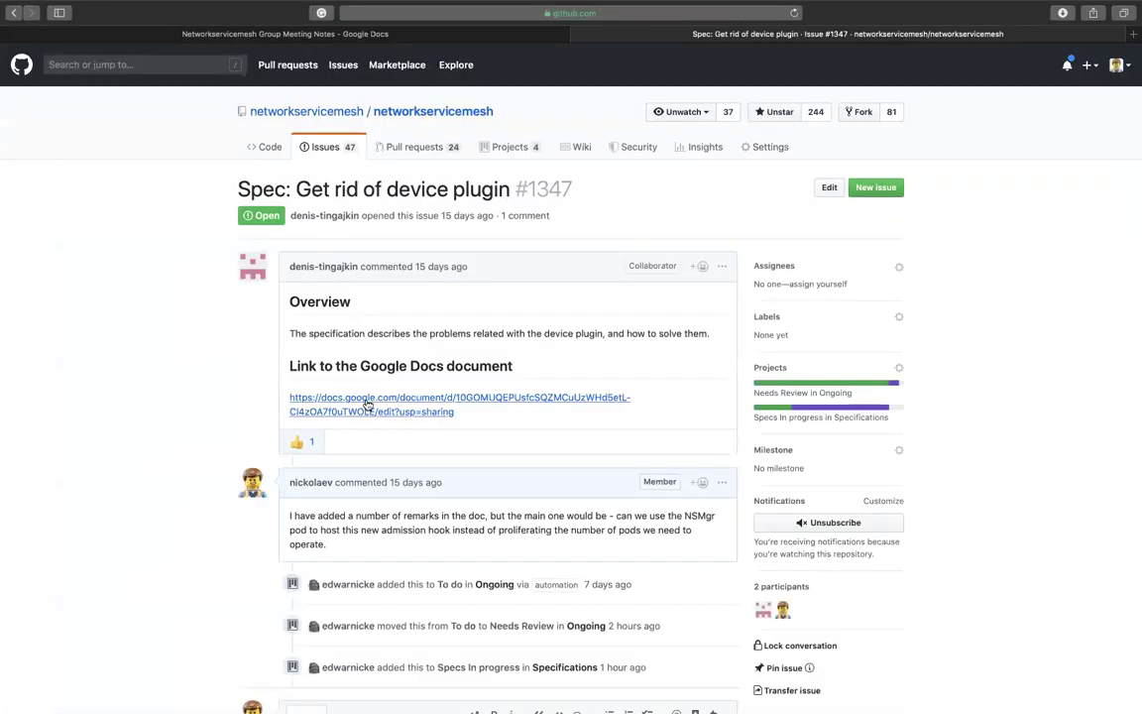
pyautogui.click(367, 405)
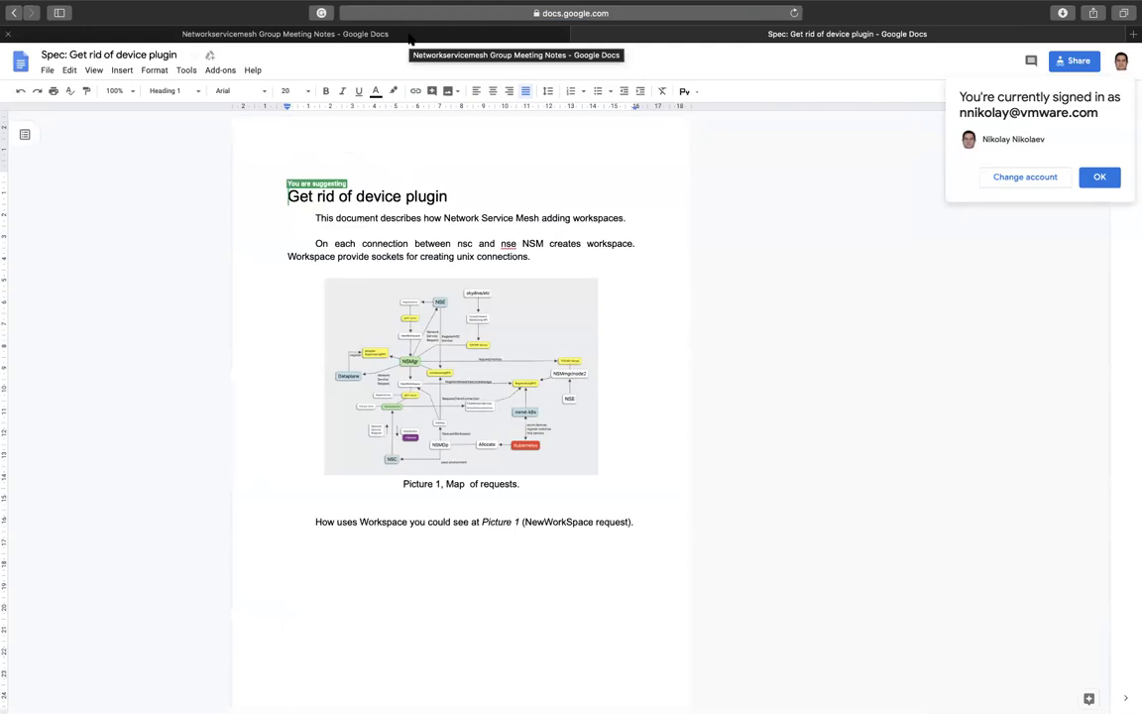
pyautogui.click(1100, 177)
# - Examine the device plugin spec's Background, Motivation, Proposals and webhook code prototypes with the reviewers' comments, then go back to Proposals
pyautogui.scroll(-10, 780, 295)
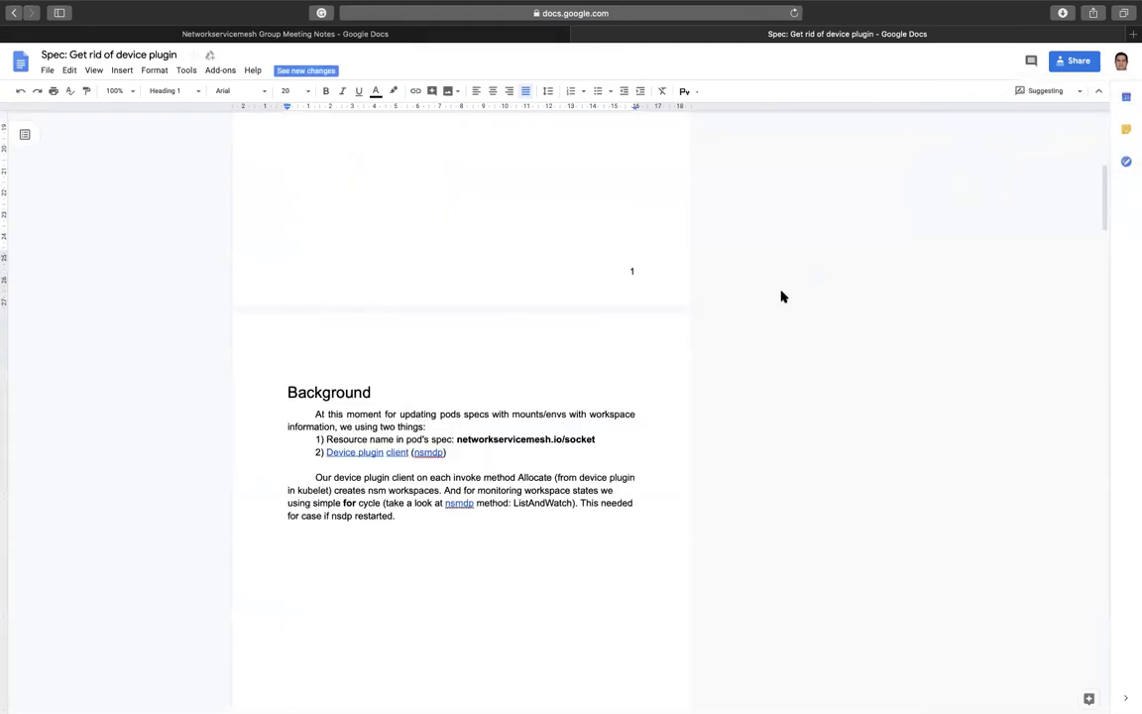
pyautogui.scroll(-6, 780, 295)
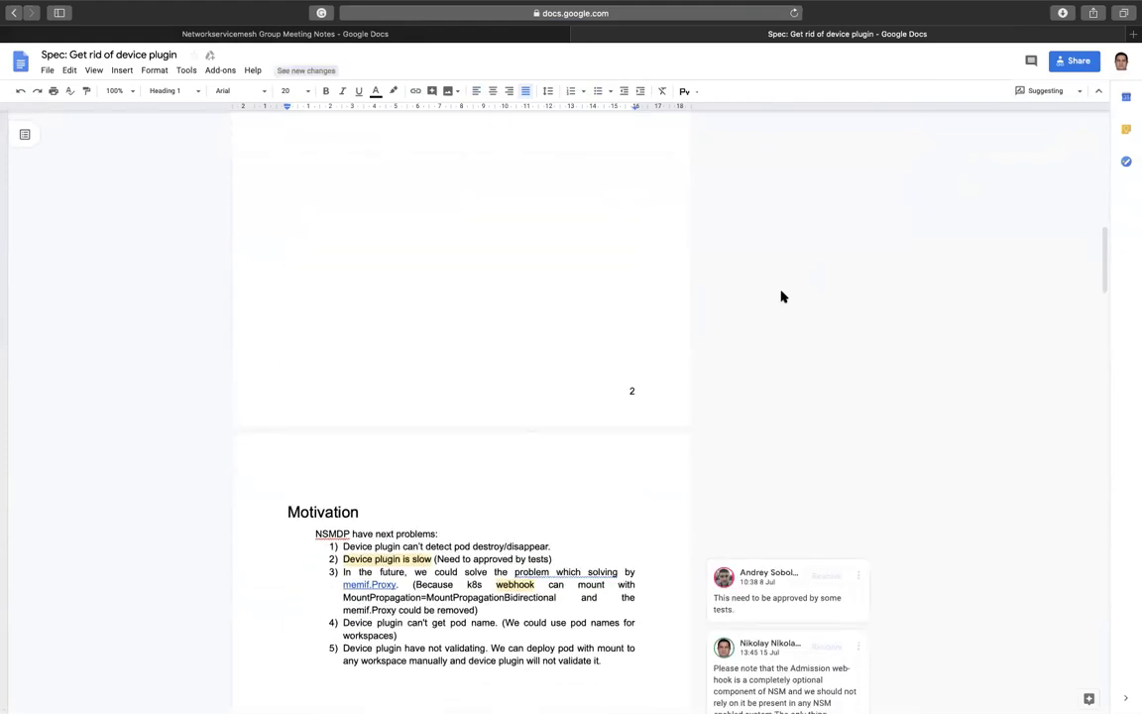
pyautogui.scroll(-7, 780, 295)
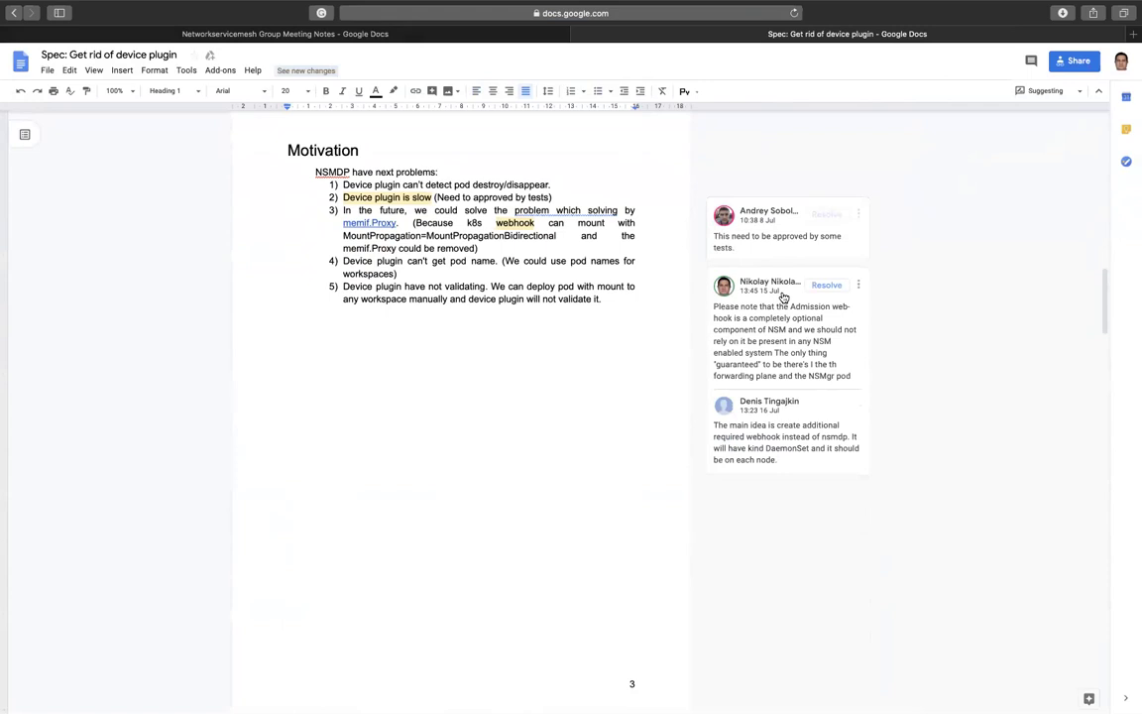
pyautogui.scroll(-8, 782, 295)
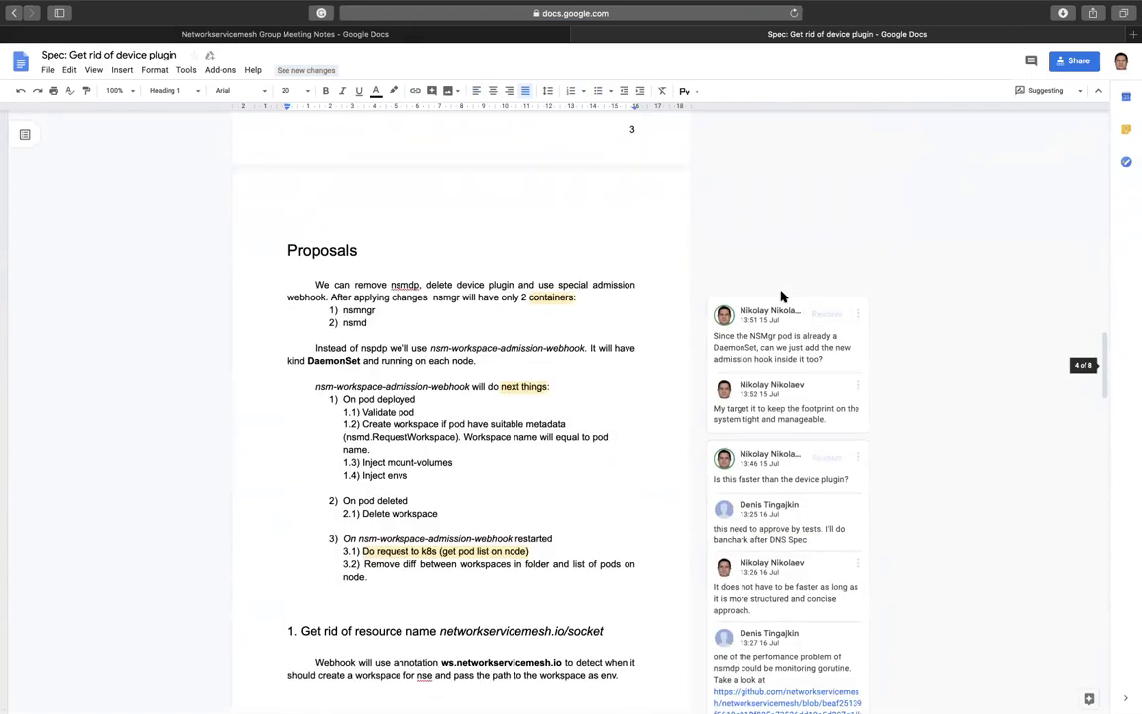
pyautogui.scroll(-10, 780, 295)
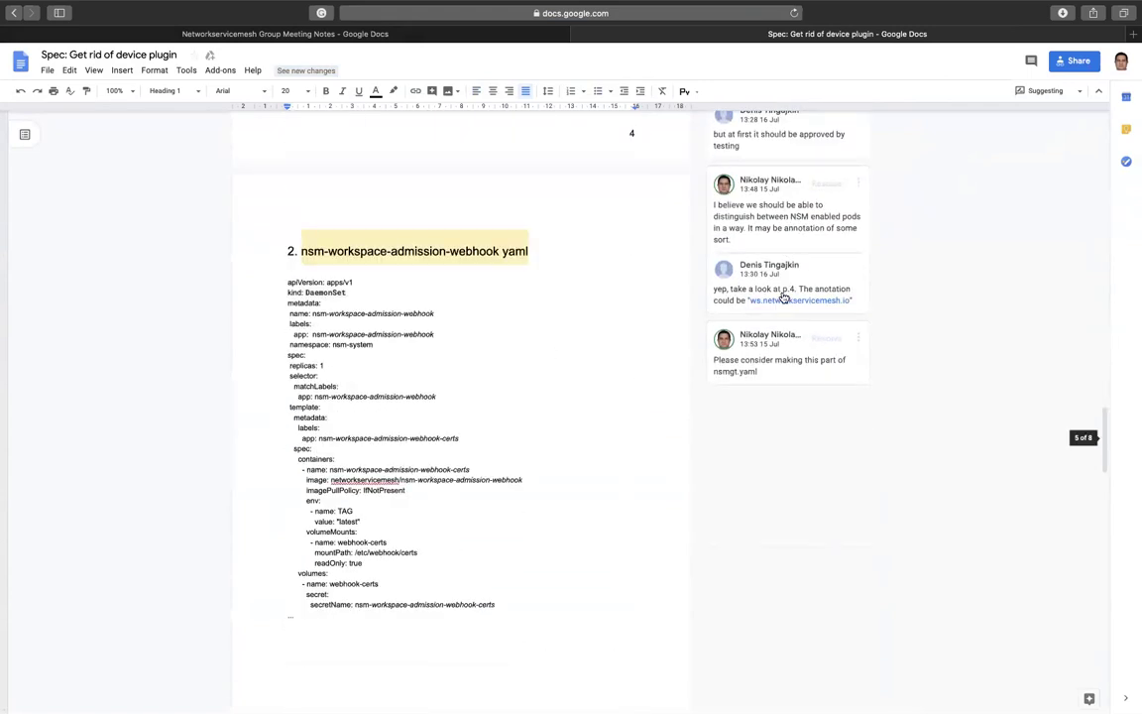
pyautogui.scroll(-15, 783, 297)
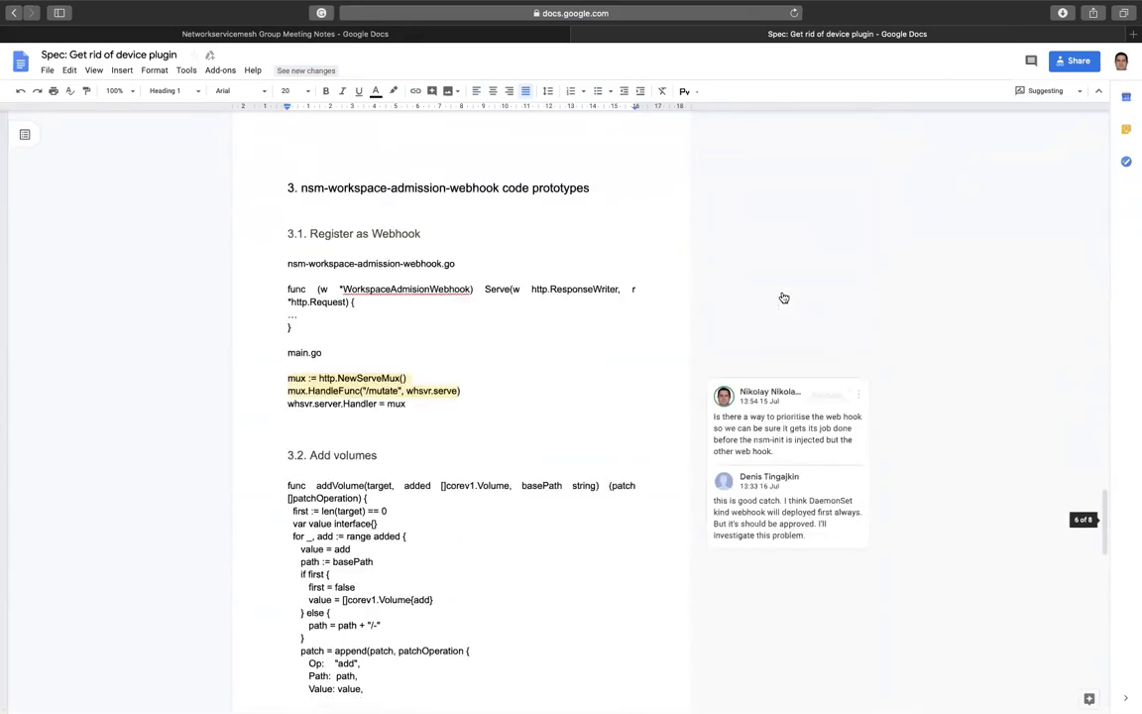
pyautogui.scroll(-15, 783, 297)
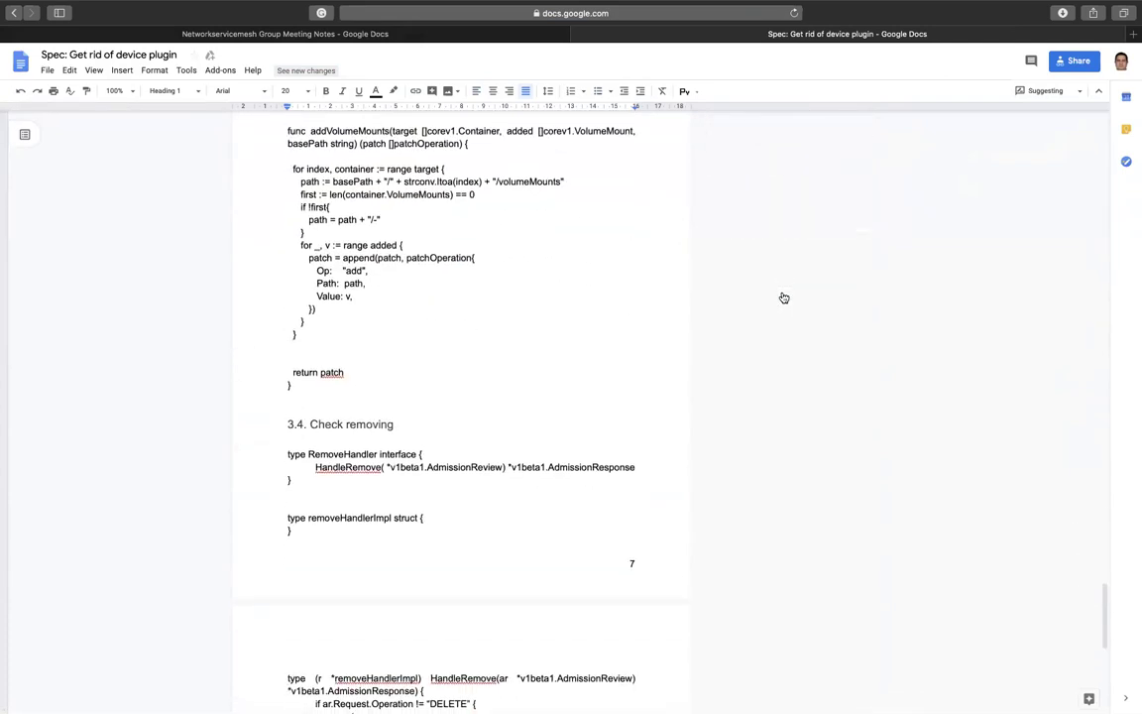
pyautogui.scroll(20, 780, 295)
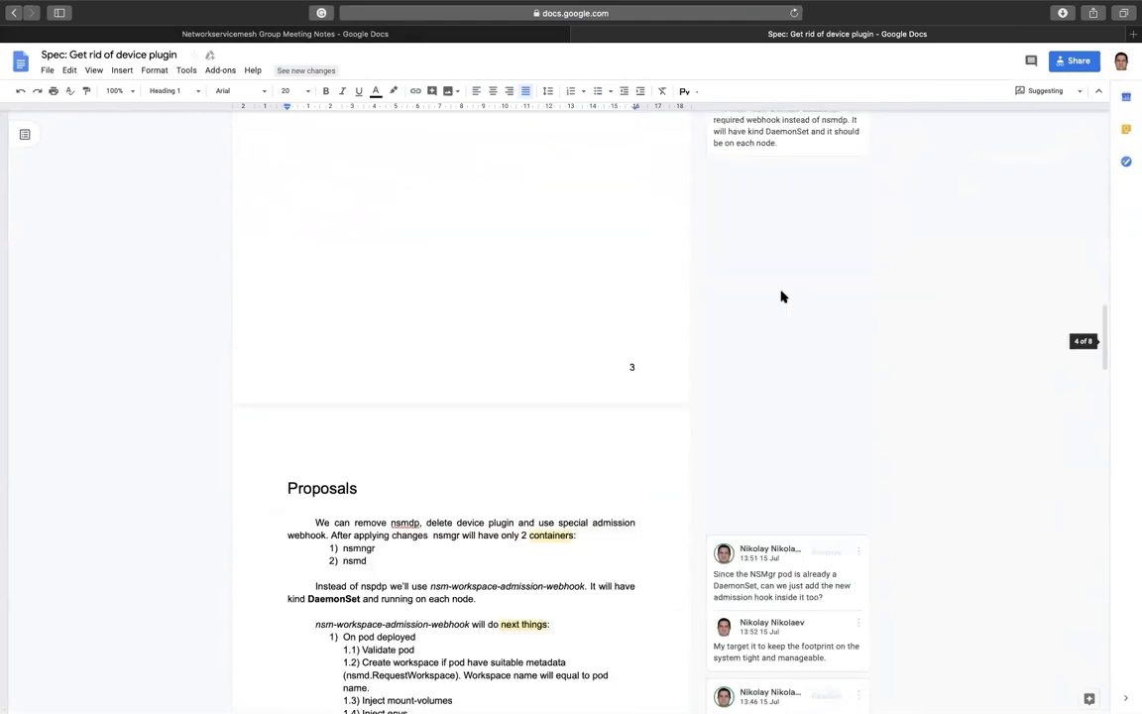
# - Go back to the Specs to review list in the meeting notes, glancing once more at the device plugin spec
pyautogui.click(452, 38)
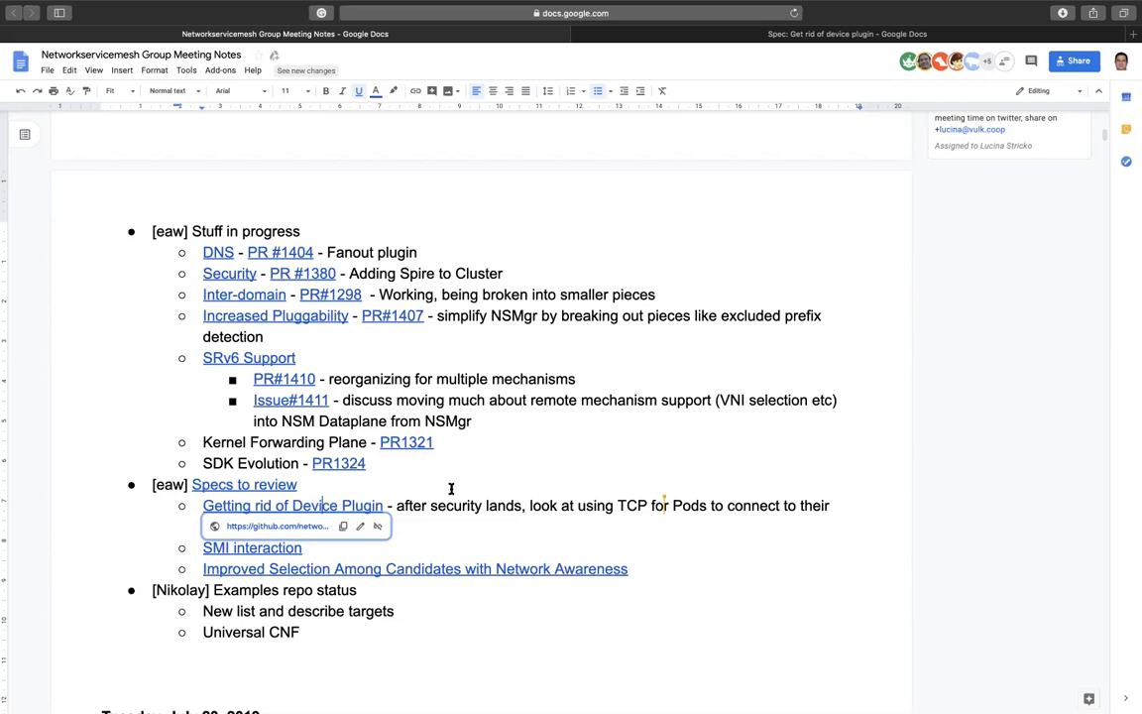
pyautogui.click(757, 36)
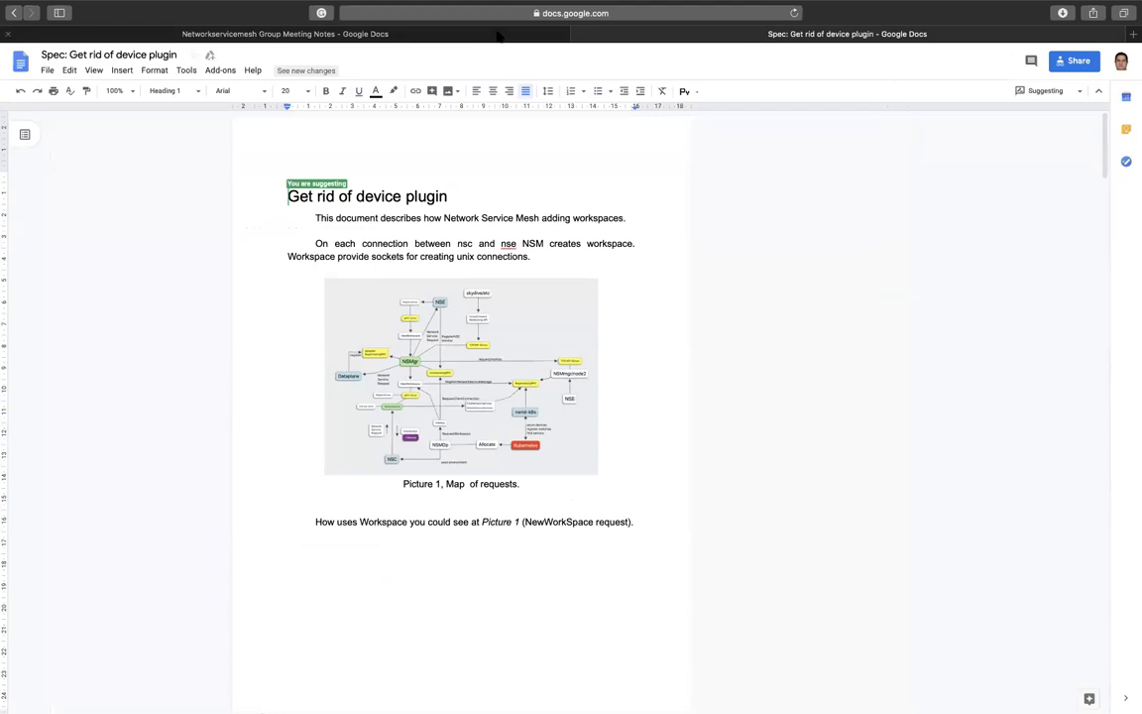
pyautogui.click(264, 35)
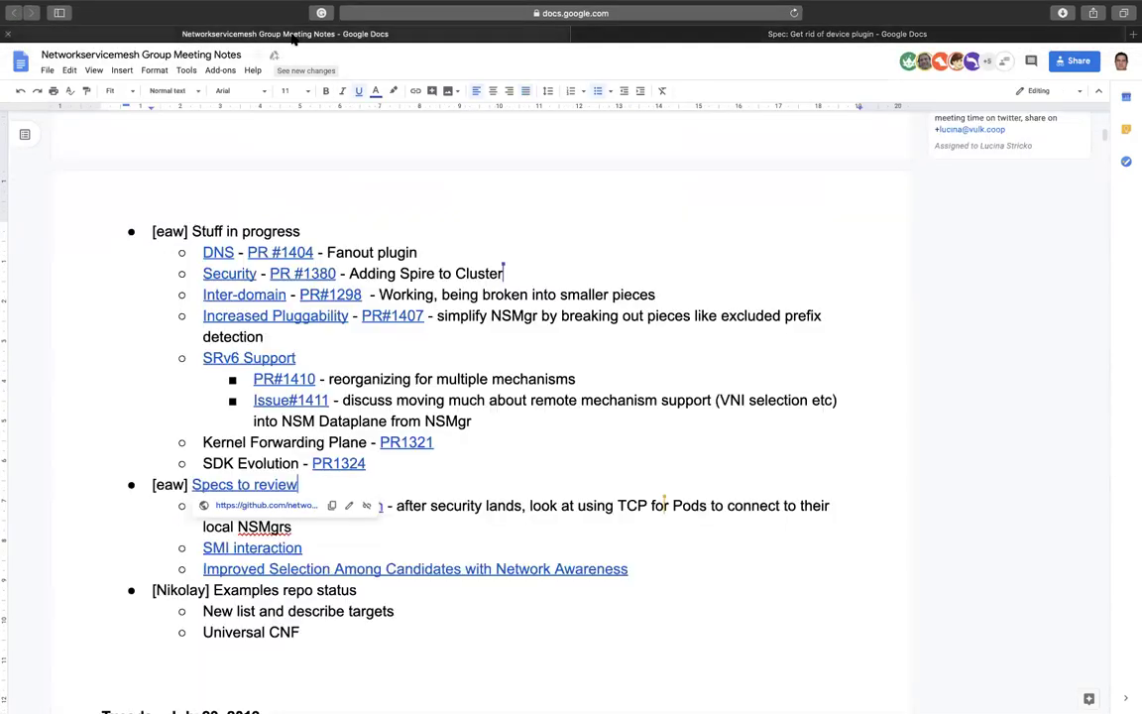
# - Open the SMI interaction issue linked in the meeting notes and skim its comments
pyautogui.click(483, 502)
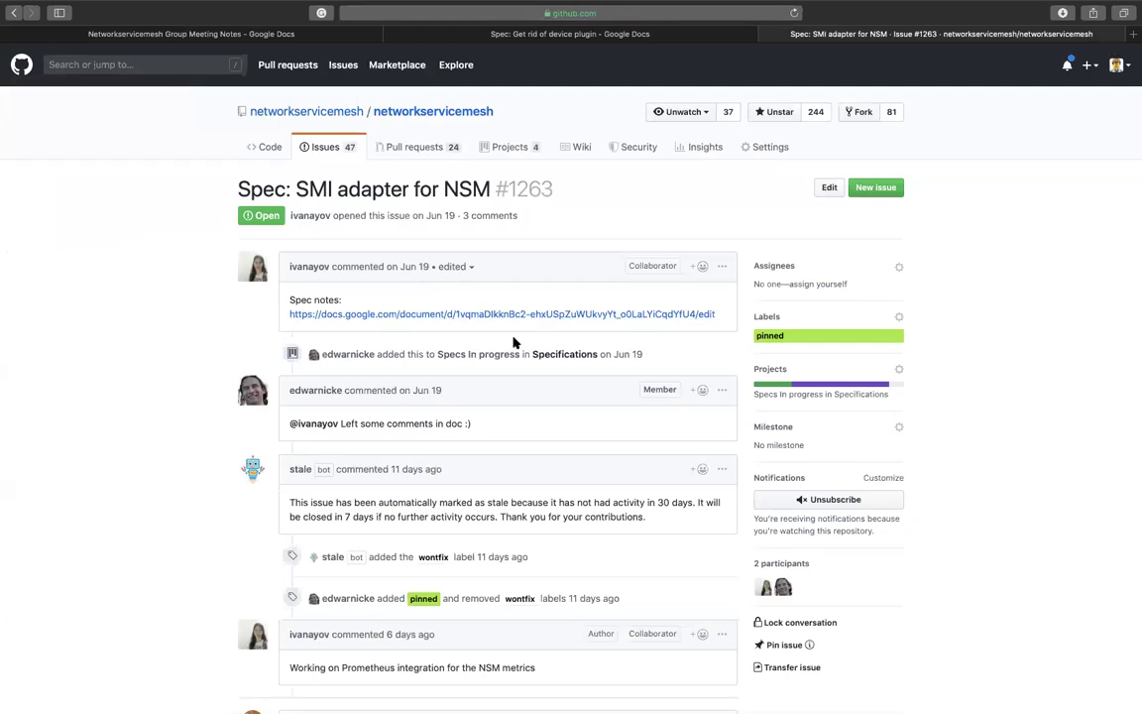
pyautogui.scroll(-5, 498, 386)
pyautogui.scroll(4, 498, 386)
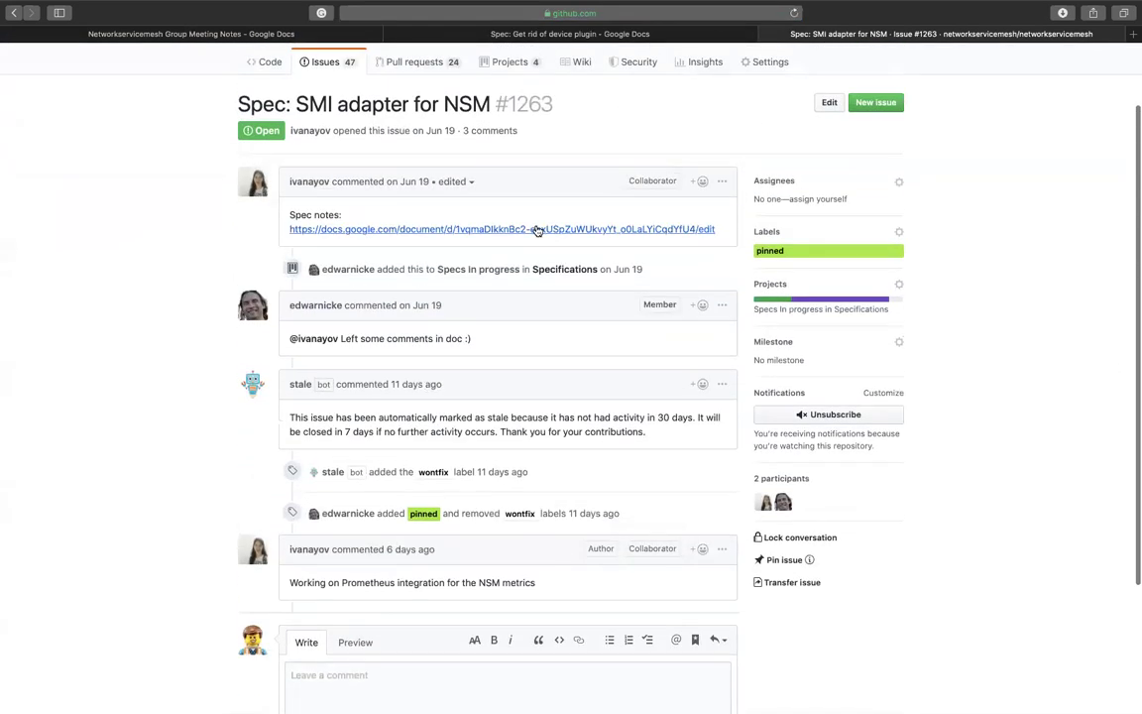
# - Open the SMI adapter spec document linked in the issue and set its zoom to Fit
pyautogui.click(536, 229)
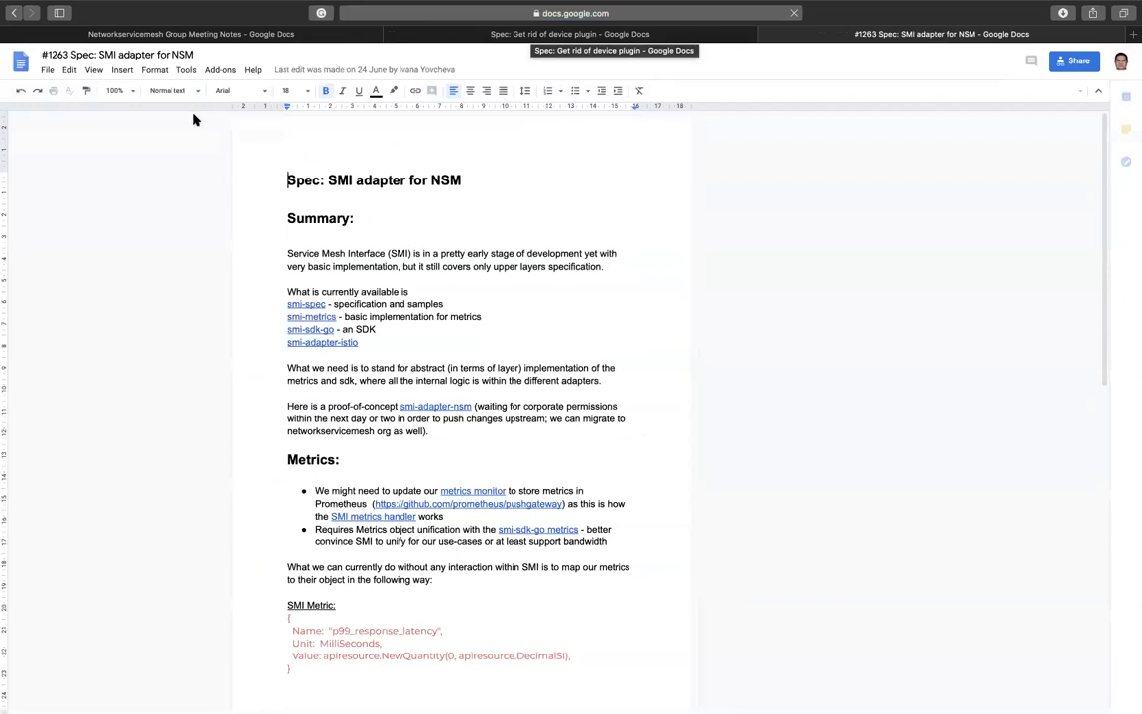
pyautogui.click(119, 91)
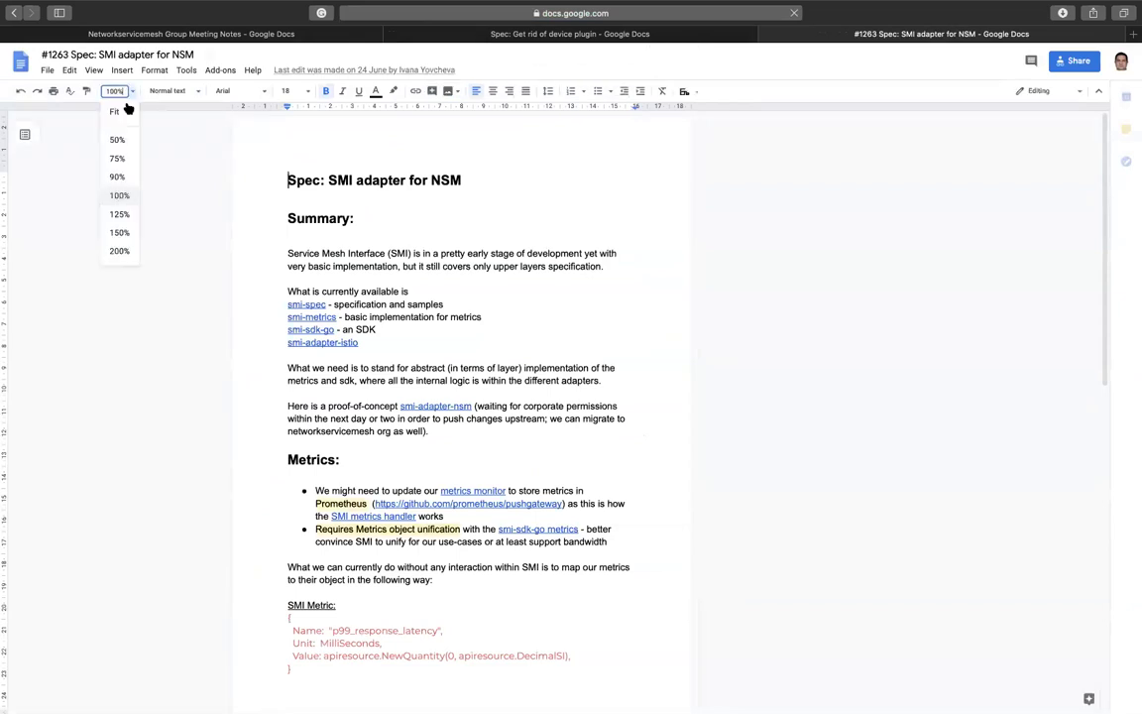
pyautogui.click(121, 111)
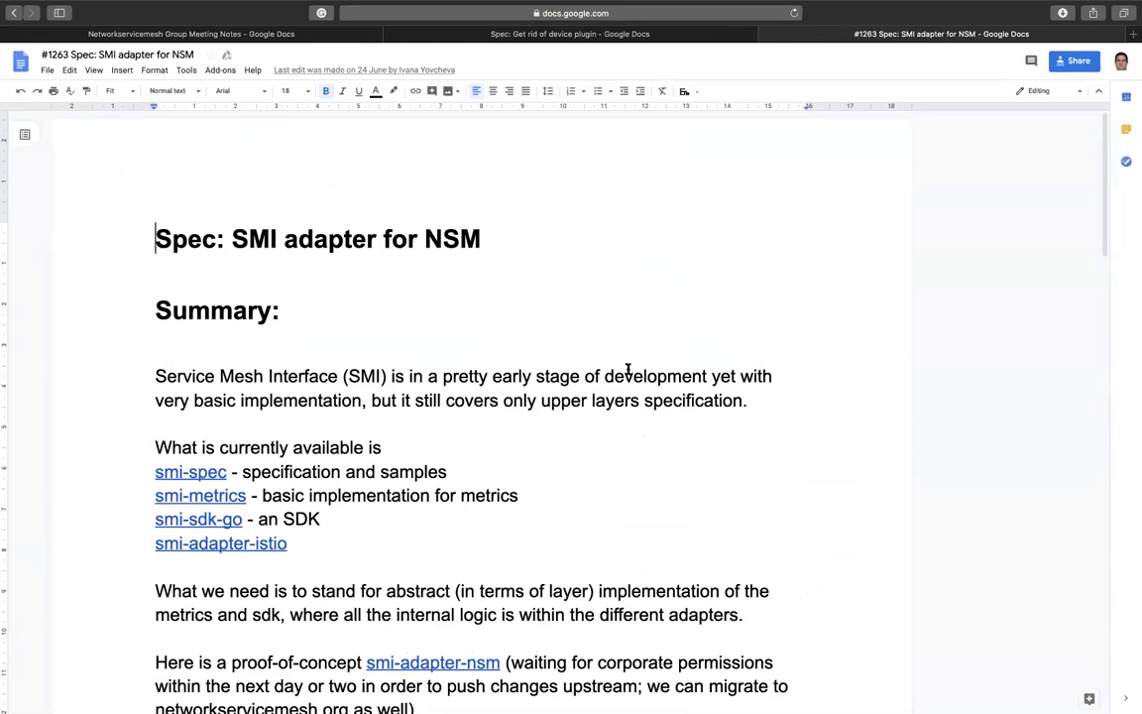
# - Examine the SMI adapter spec from its Summary through the Metrics, SDK and NSM Adapter sections
pyautogui.scroll(-5, 627, 368)
pyautogui.scroll(-3, 627, 369)
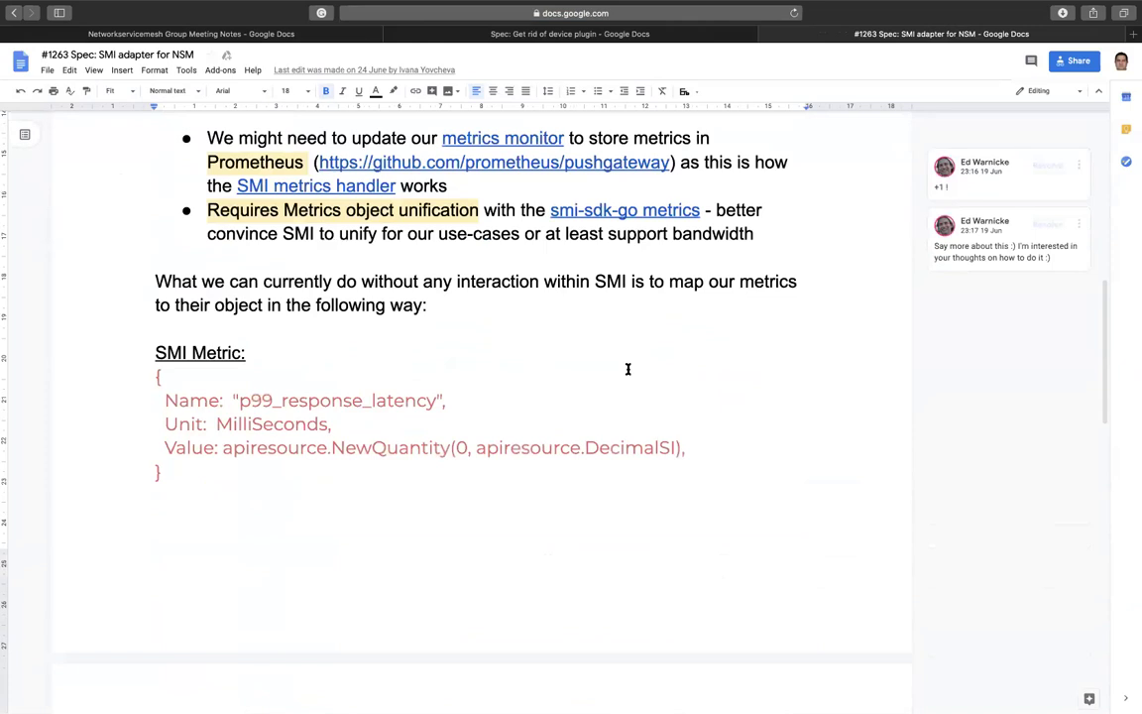
pyautogui.scroll(-10, 627, 369)
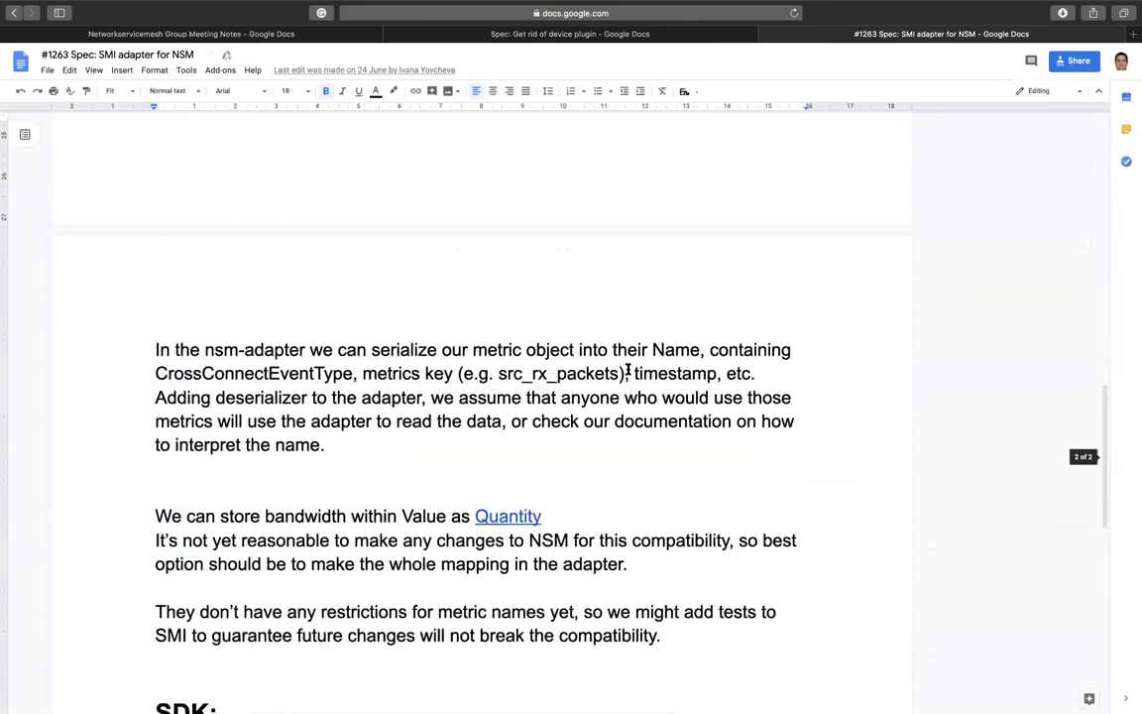
pyautogui.scroll(-3, 627, 369)
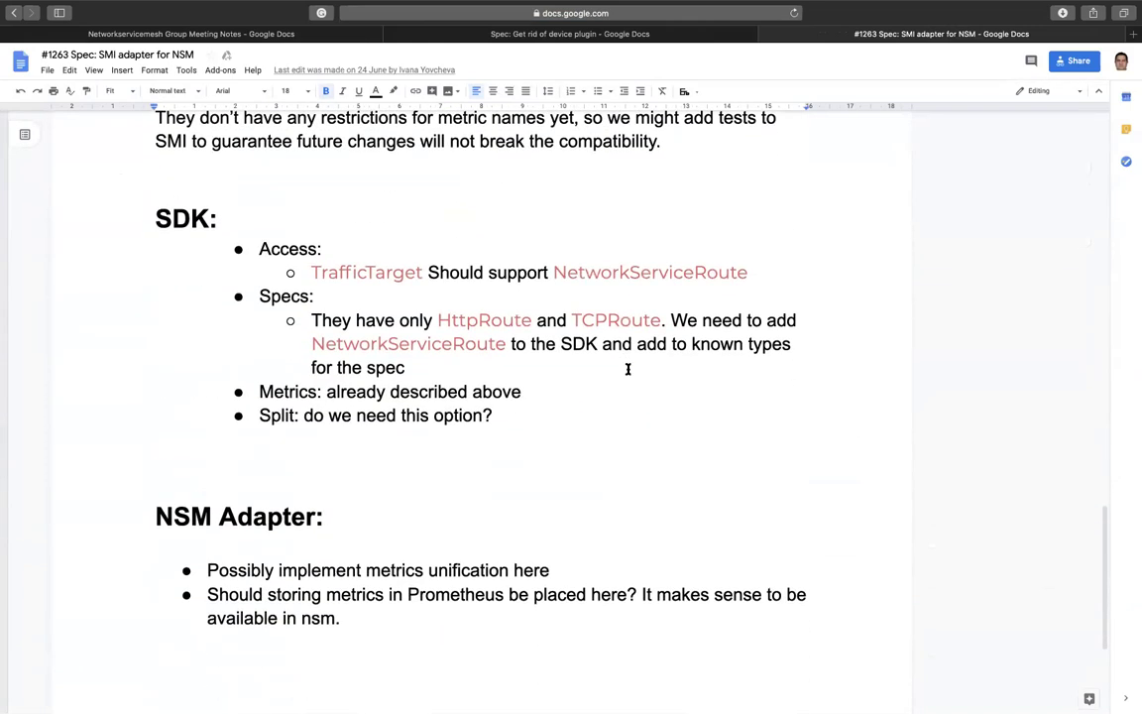
pyautogui.moveTo(659, 7)
pyautogui.scroll(-2, 547, 417)
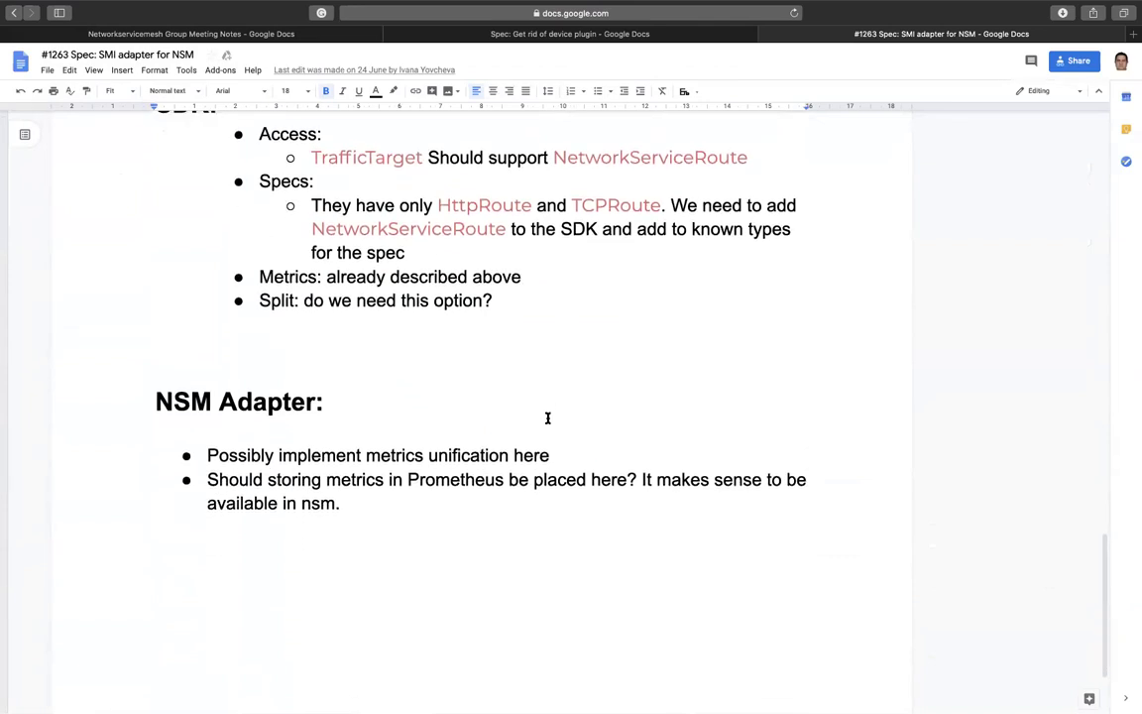
pyautogui.scroll(-1, 547, 417)
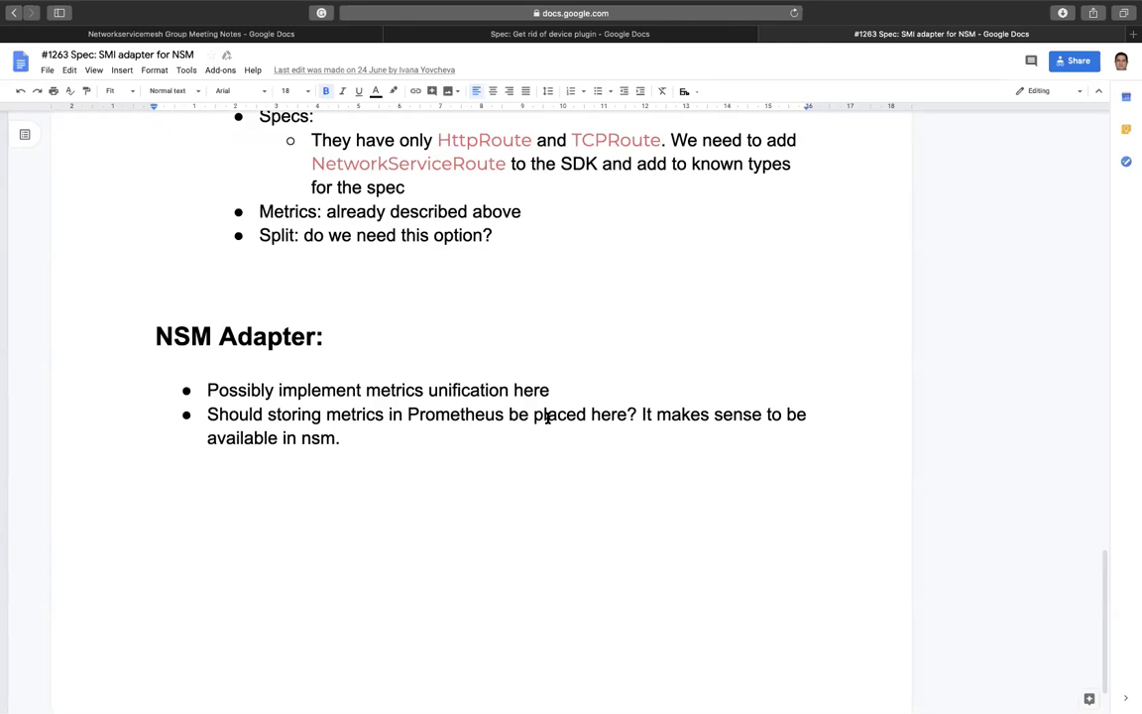
# - Skim the device plugin spec's Motivation and Proposals once more, then close it and return to the meeting notes
pyautogui.click(415, 35)
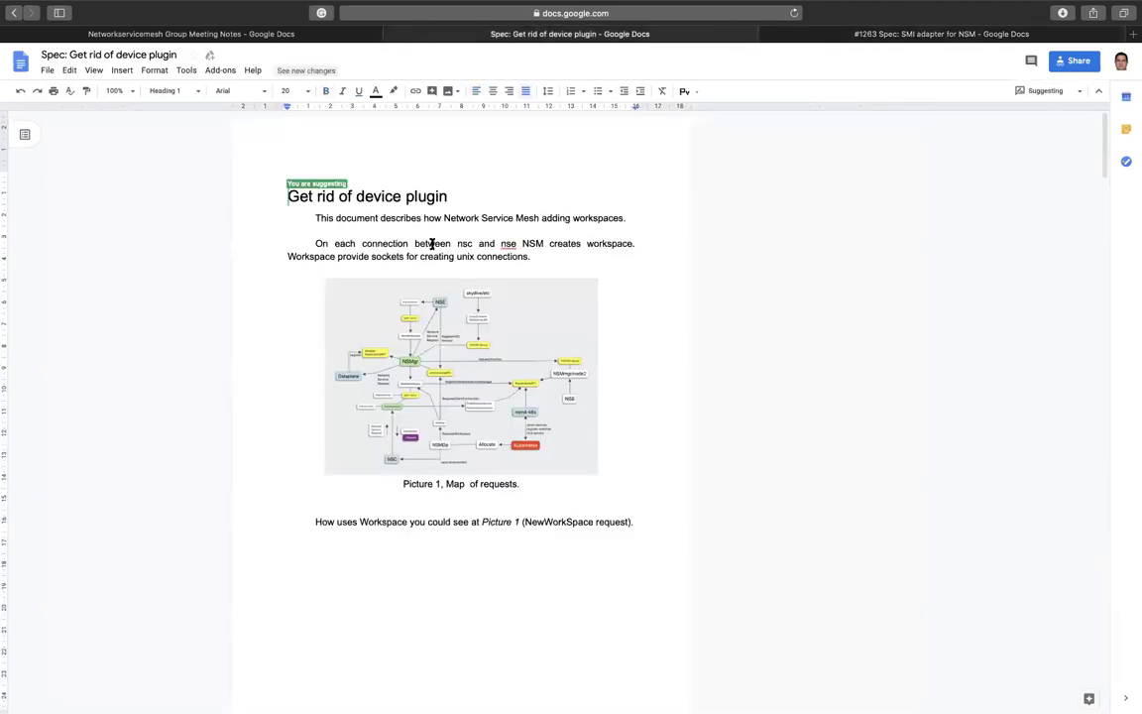
pyautogui.scroll(-5, 432, 243)
pyautogui.scroll(-9, 432, 242)
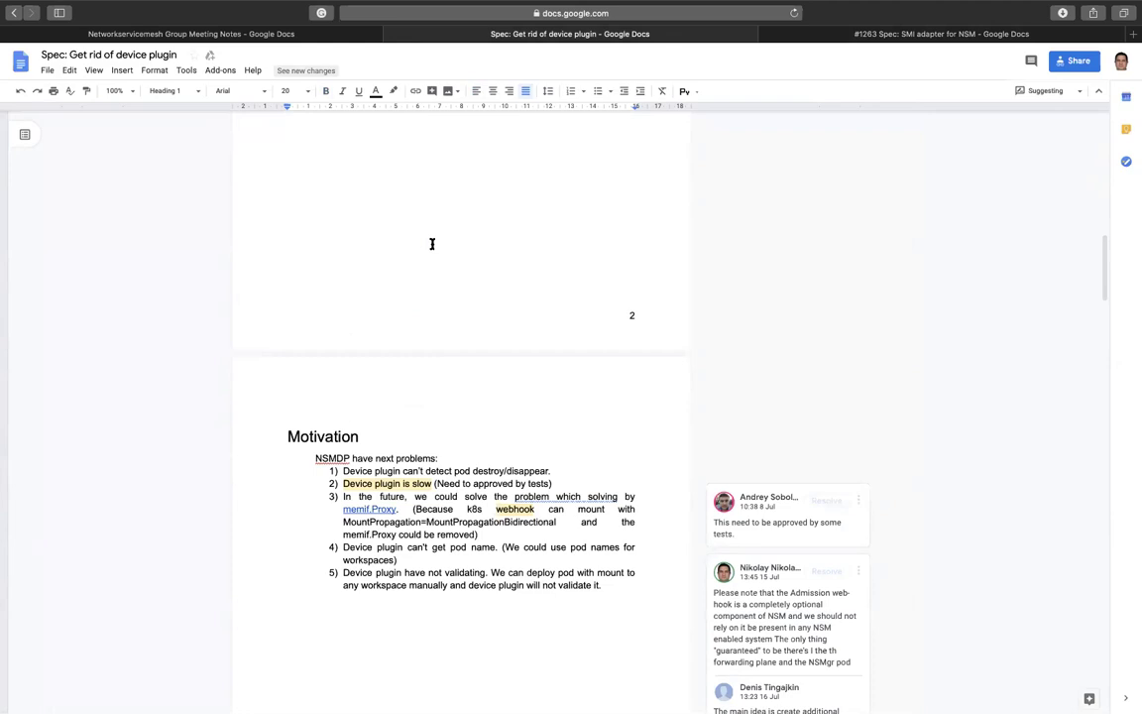
pyautogui.scroll(-8, 432, 243)
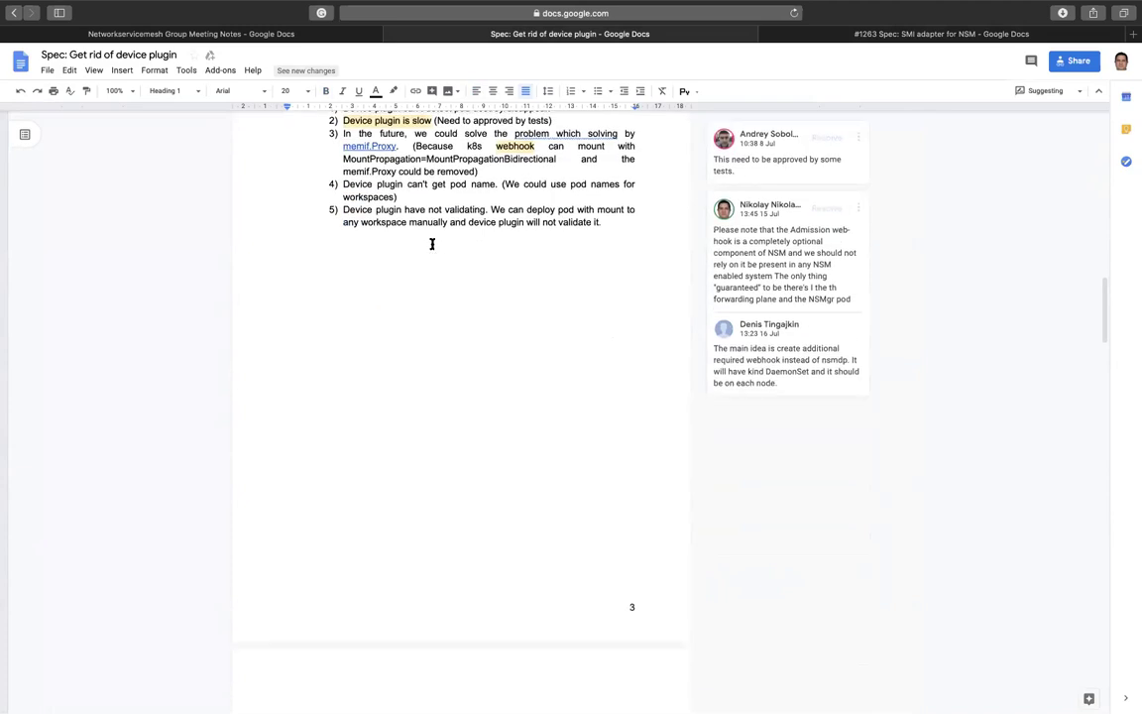
pyautogui.scroll(-4, 432, 243)
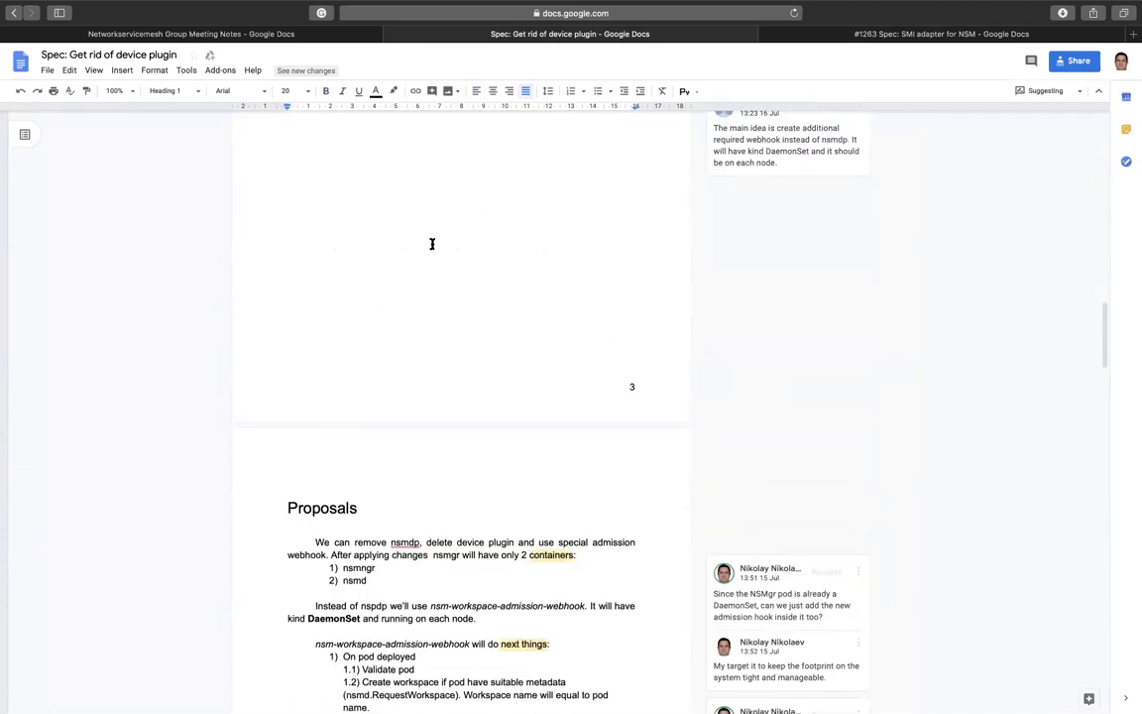
pyautogui.click(391, 34)
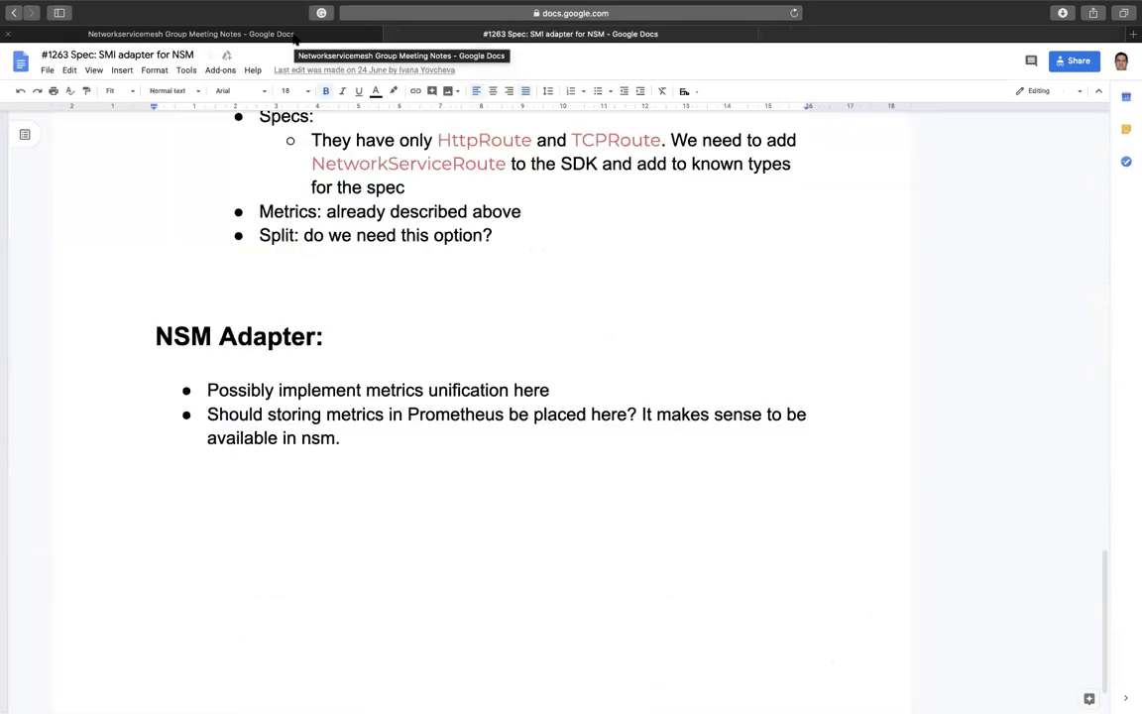
pyautogui.click(294, 35)
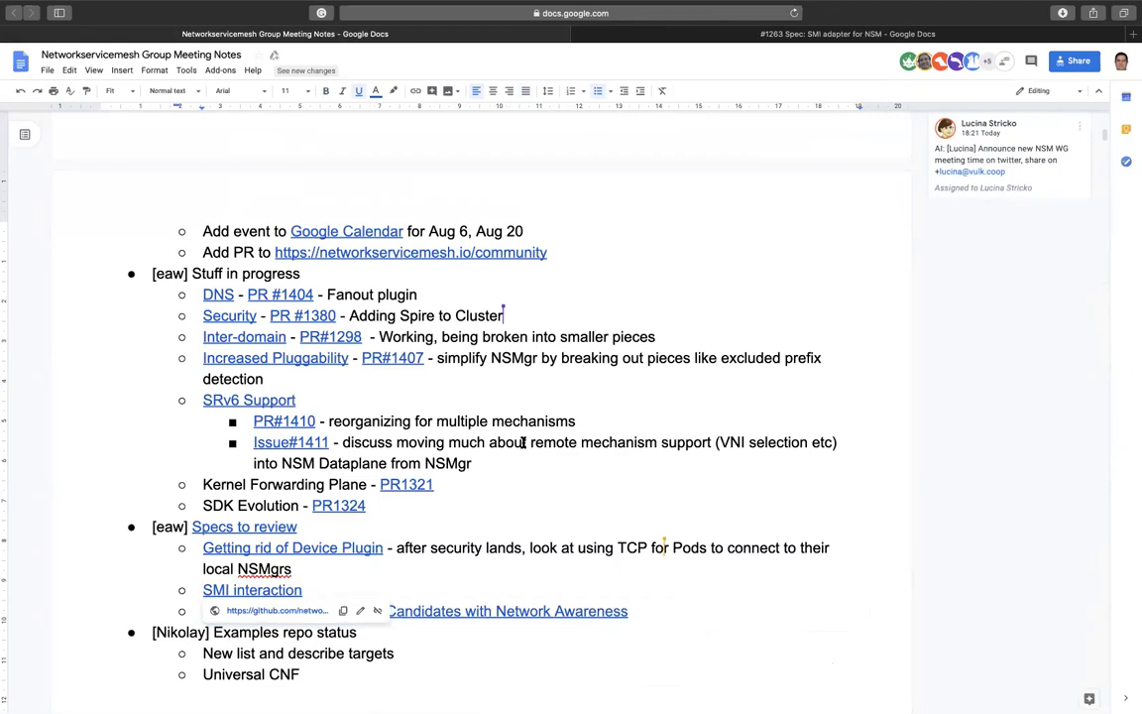
# - Go back to the SMI adapter spec and reread its Summary, Metrics section and the nsm-adapter metric mapping
pyautogui.click(731, 34)
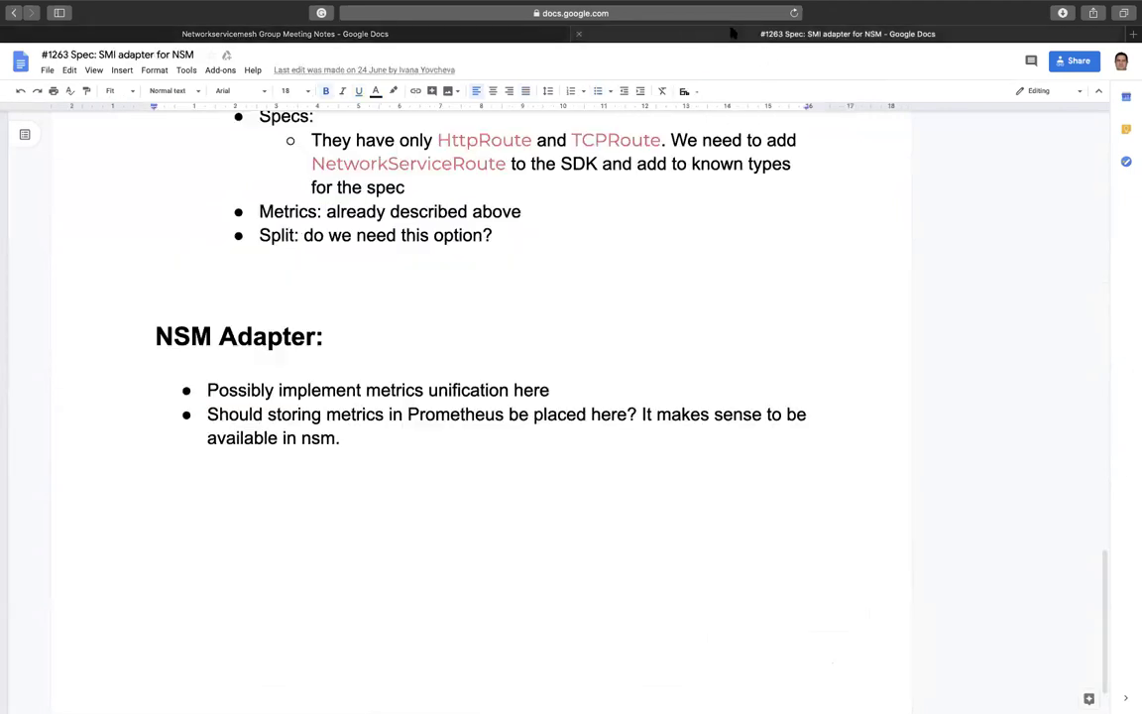
pyautogui.scroll(15, 651, 343)
pyautogui.scroll(5, 651, 343)
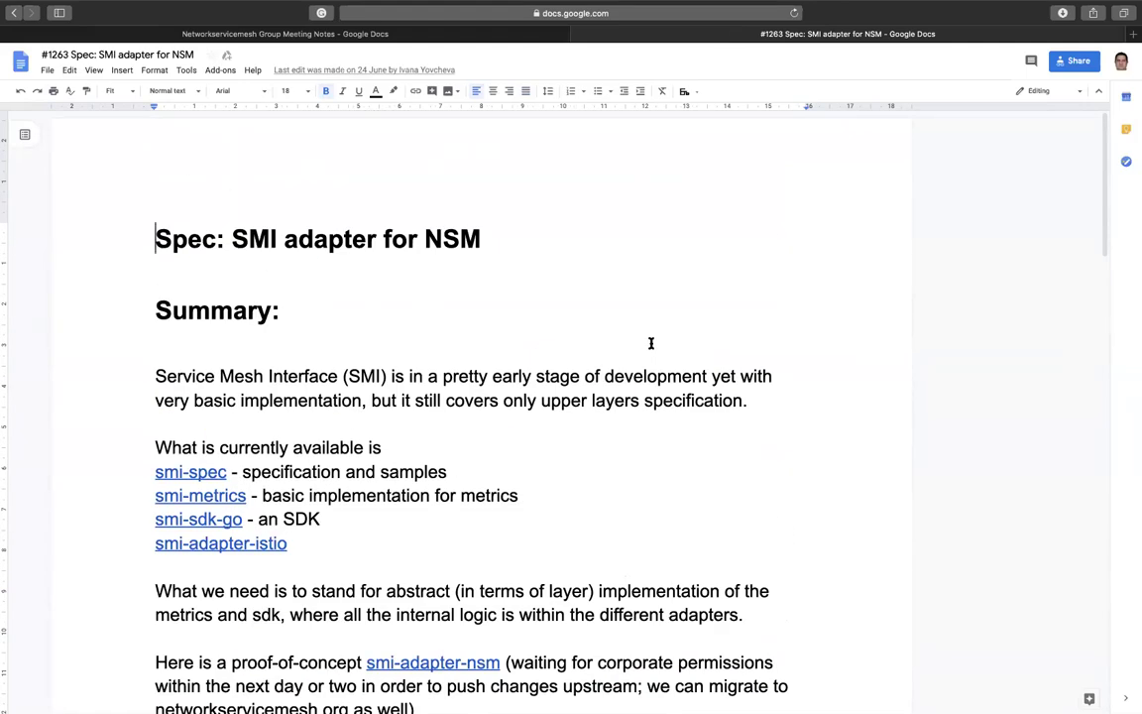
pyautogui.scroll(-5, 651, 343)
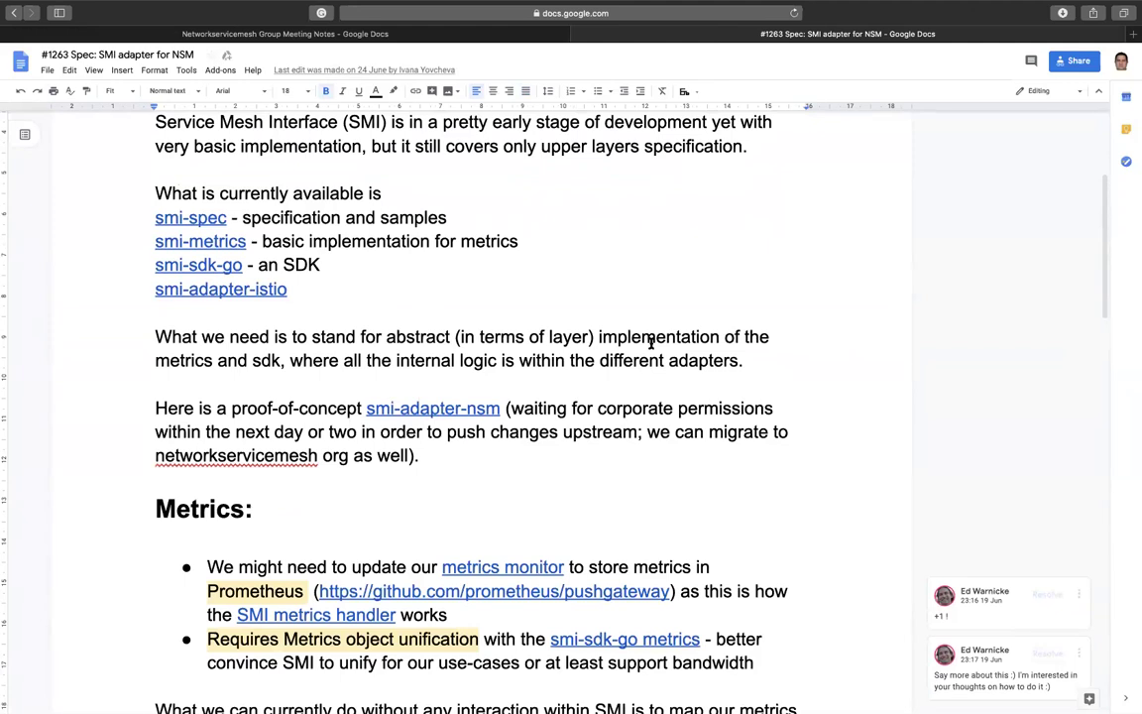
pyautogui.scroll(-3, 651, 343)
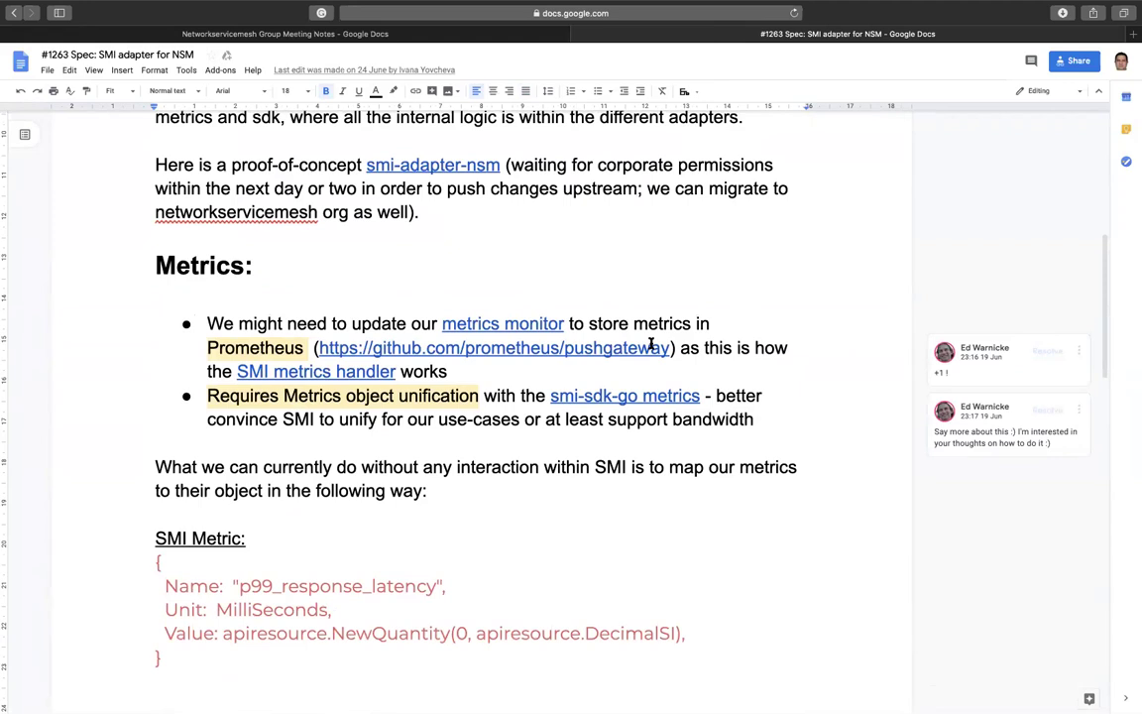
pyautogui.scroll(-1, 651, 343)
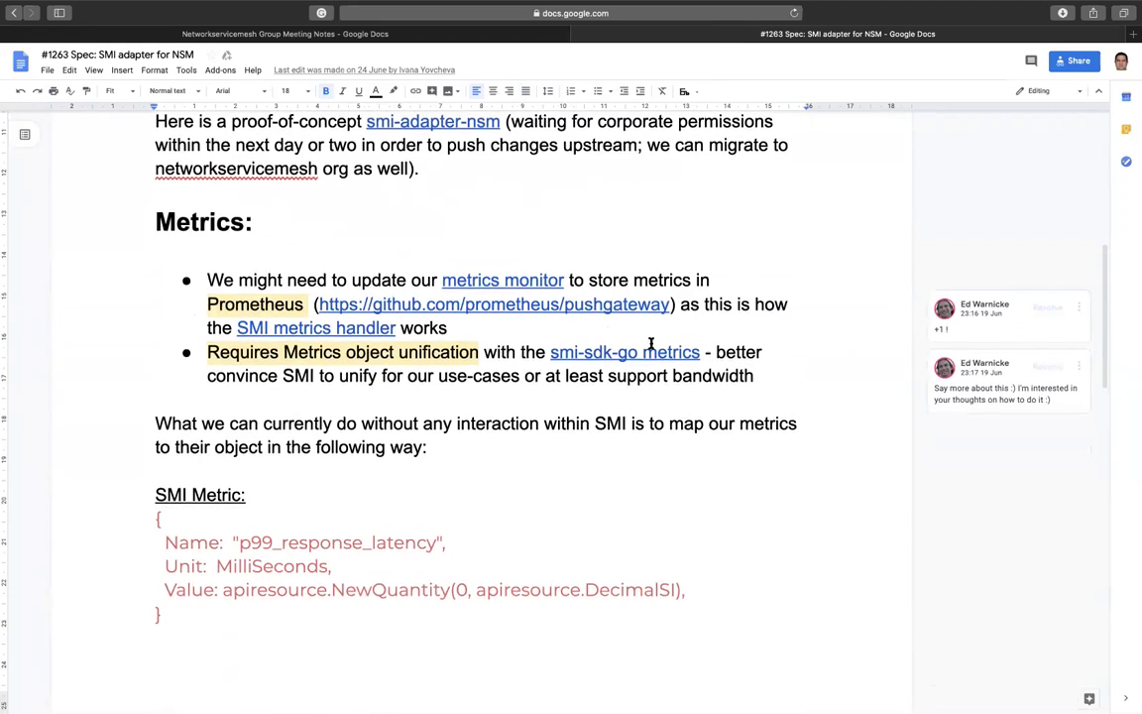
pyautogui.scroll(-1, 651, 343)
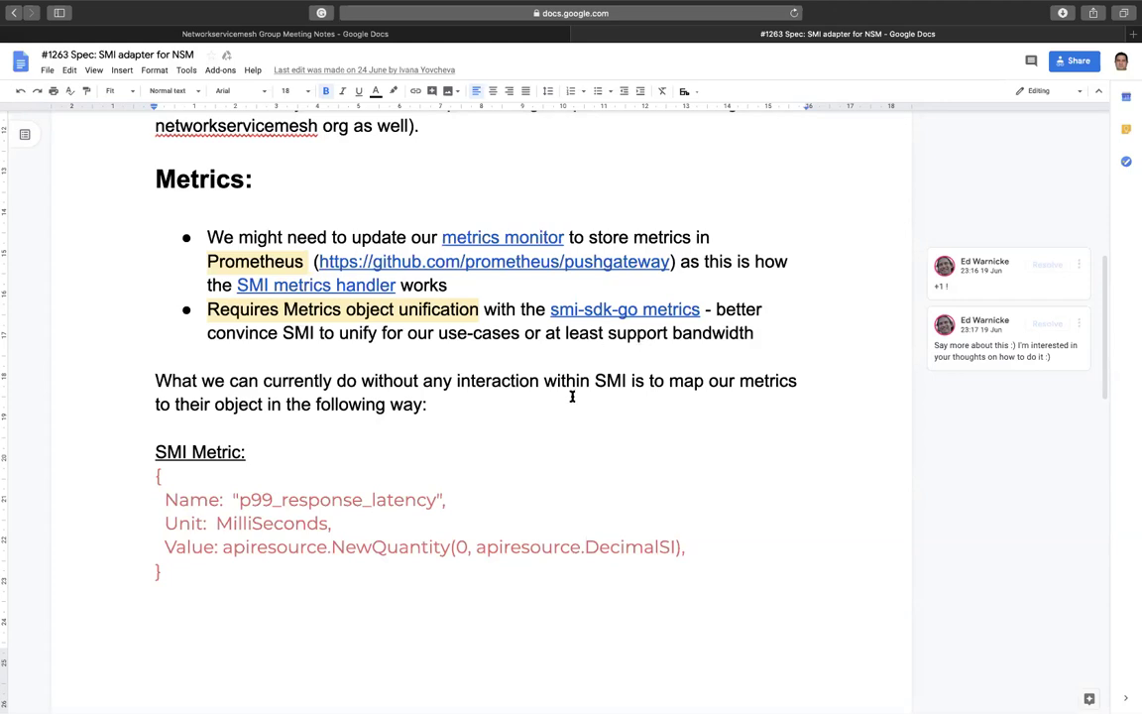
pyautogui.scroll(-10, 572, 396)
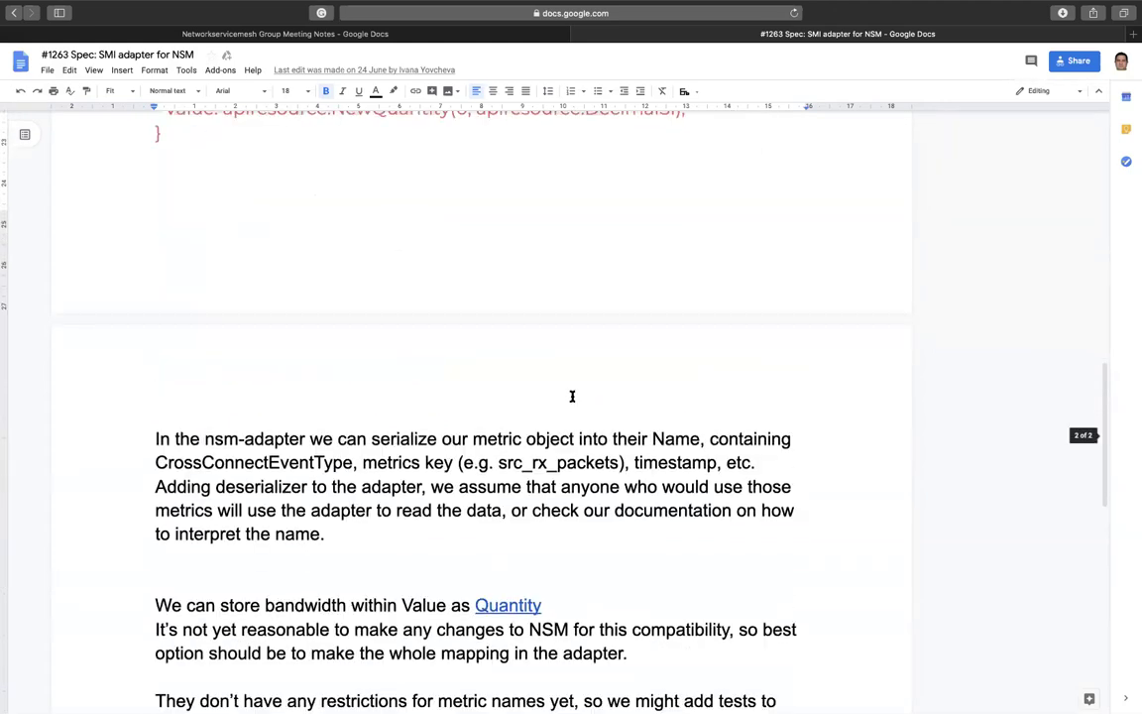
pyautogui.scroll(-3, 572, 396)
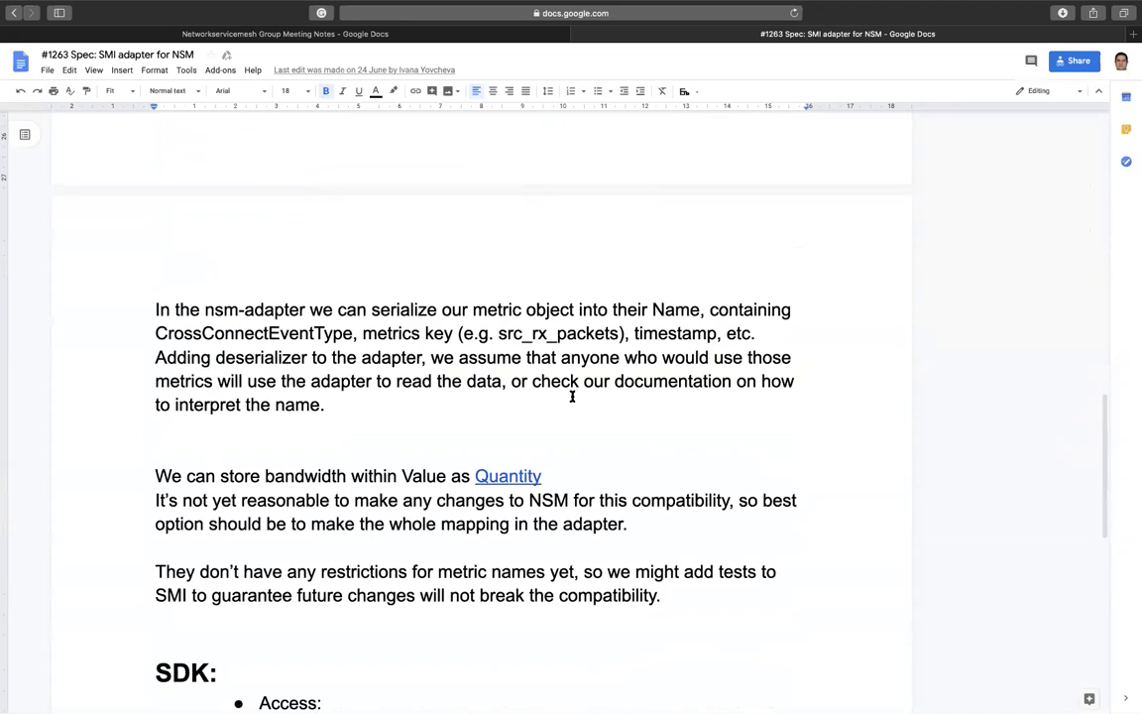
# - Select the line about storing bandwidth within Value as Quantity and examine the surrounding mapping, SDK and NSM Adapter text
pyautogui.click(550, 476)
pyautogui.keyDown('shift'); pyautogui.click(158, 473); pyautogui.keyUp('shift')
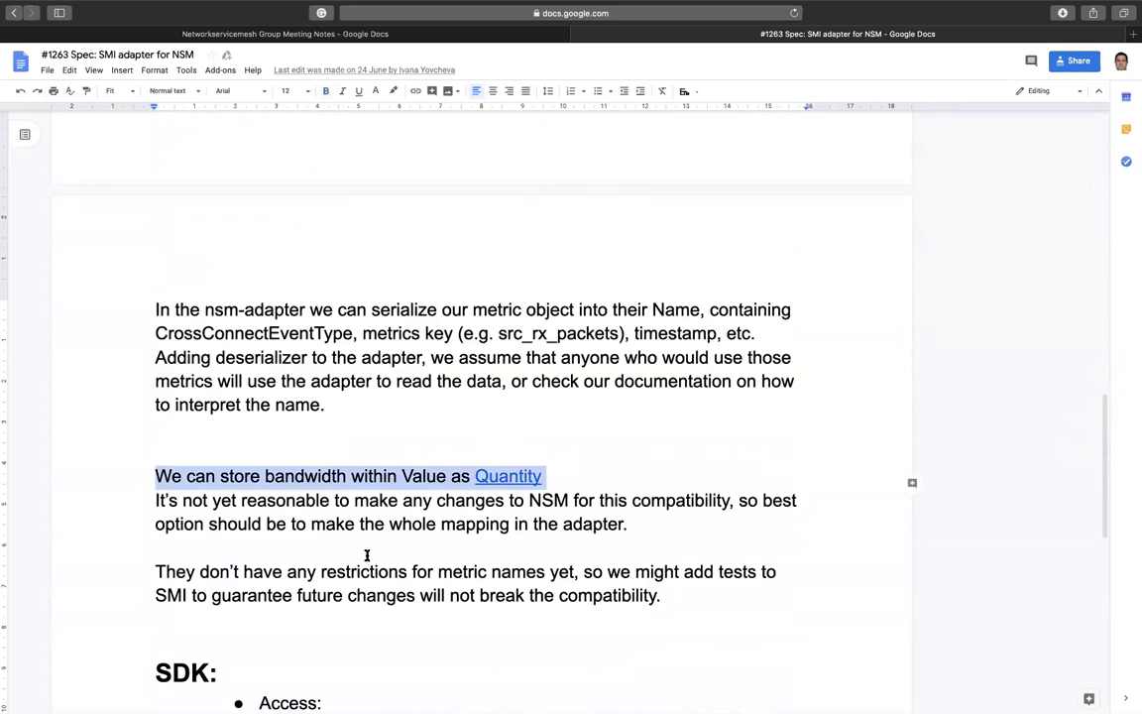
pyautogui.scroll(-5, 366, 555)
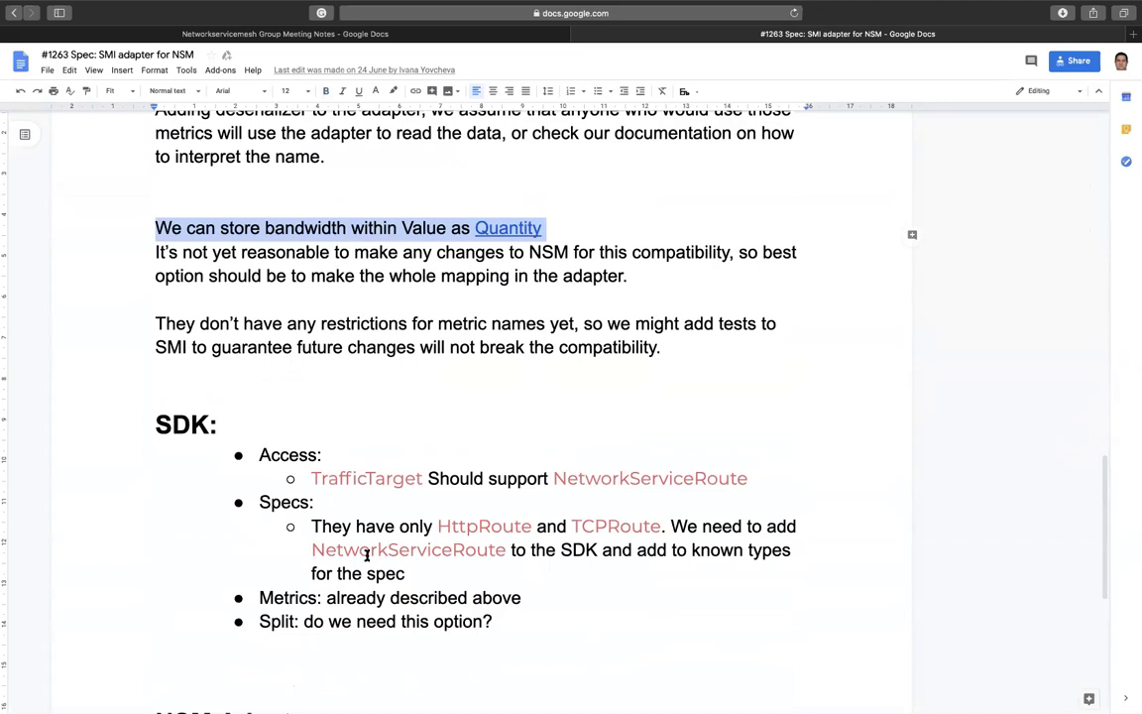
pyautogui.scroll(-4, 367, 555)
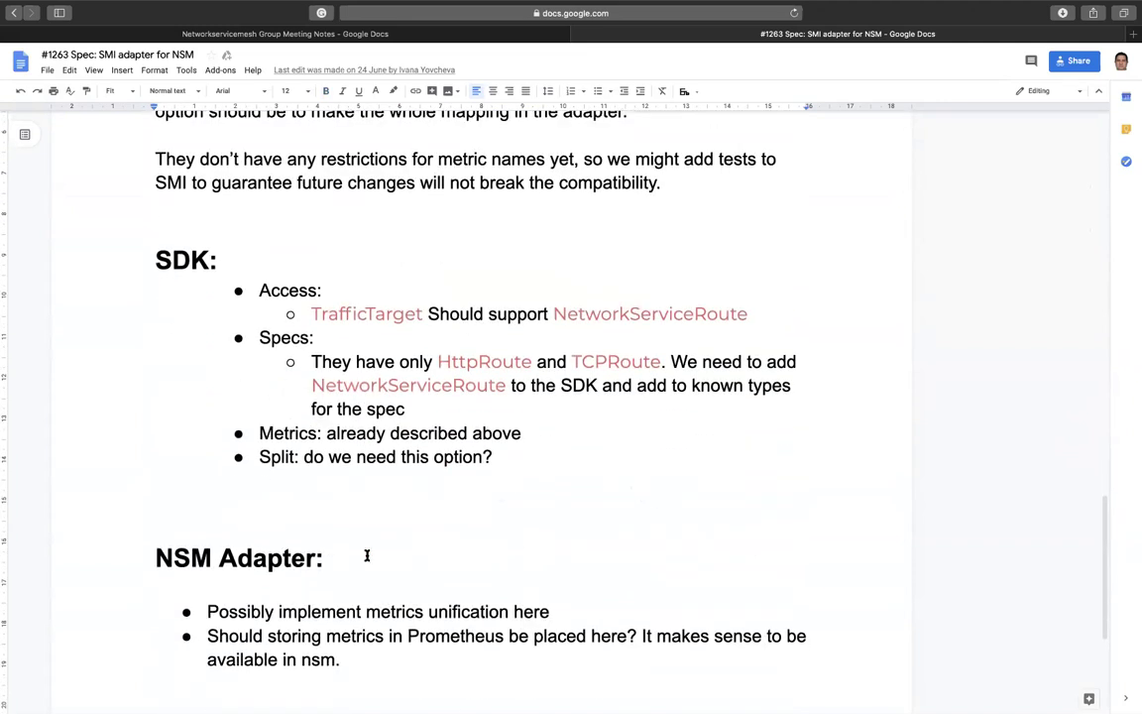
pyautogui.scroll(1, 367, 555)
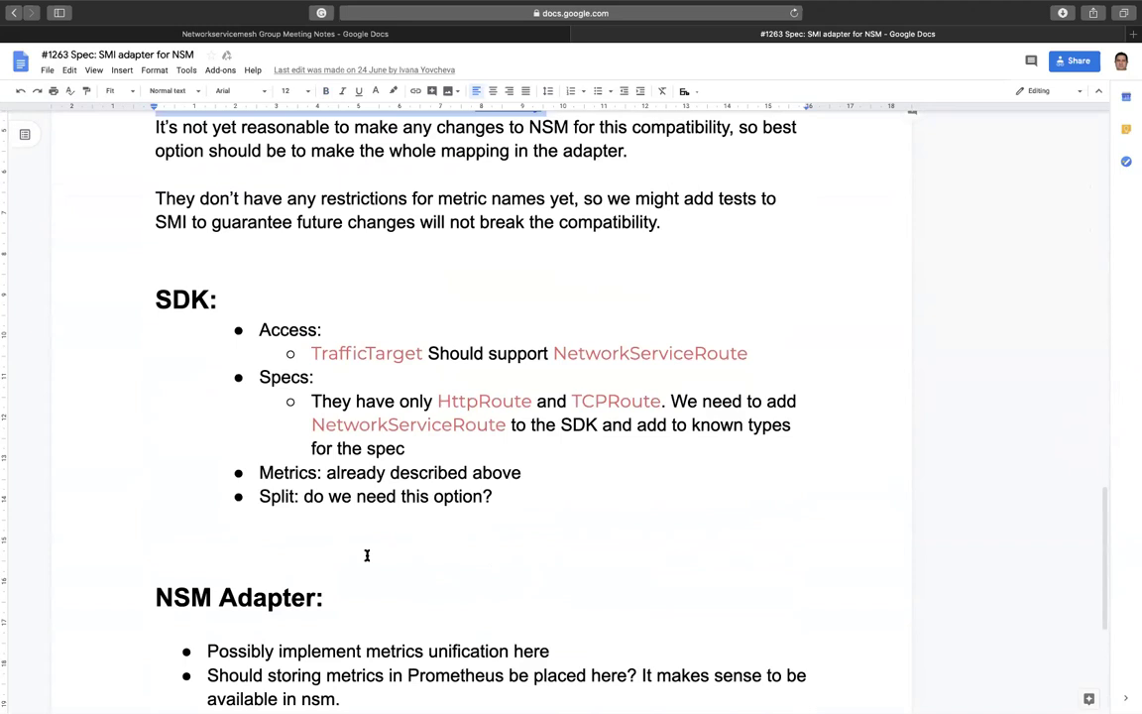
pyautogui.scroll(1, 367, 555)
pyautogui.scroll(1, 367, 555)
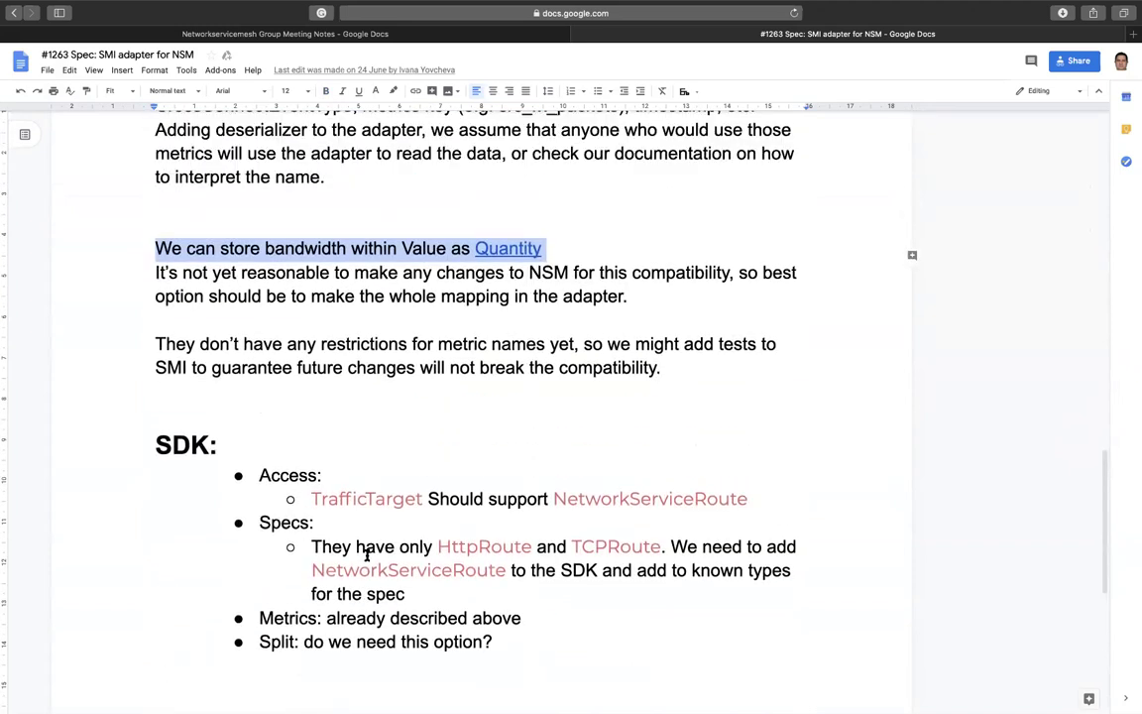
pyautogui.scroll(1, 366, 555)
pyautogui.scroll(-1, 366, 555)
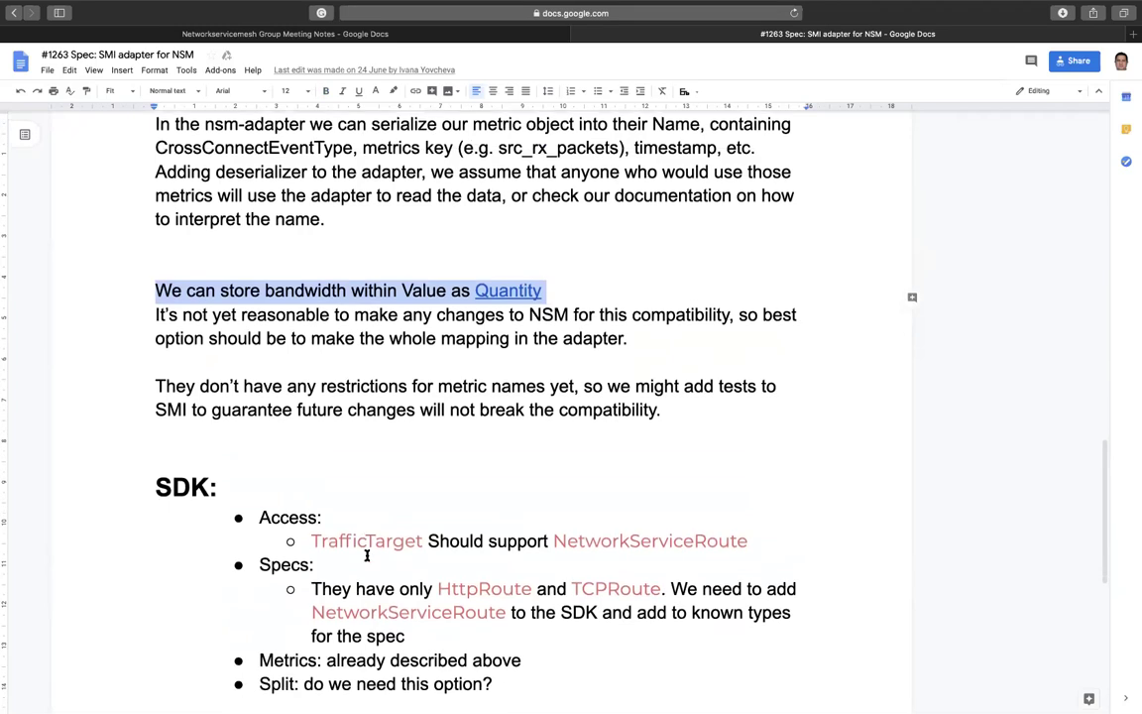
pyautogui.scroll(10, 366, 555)
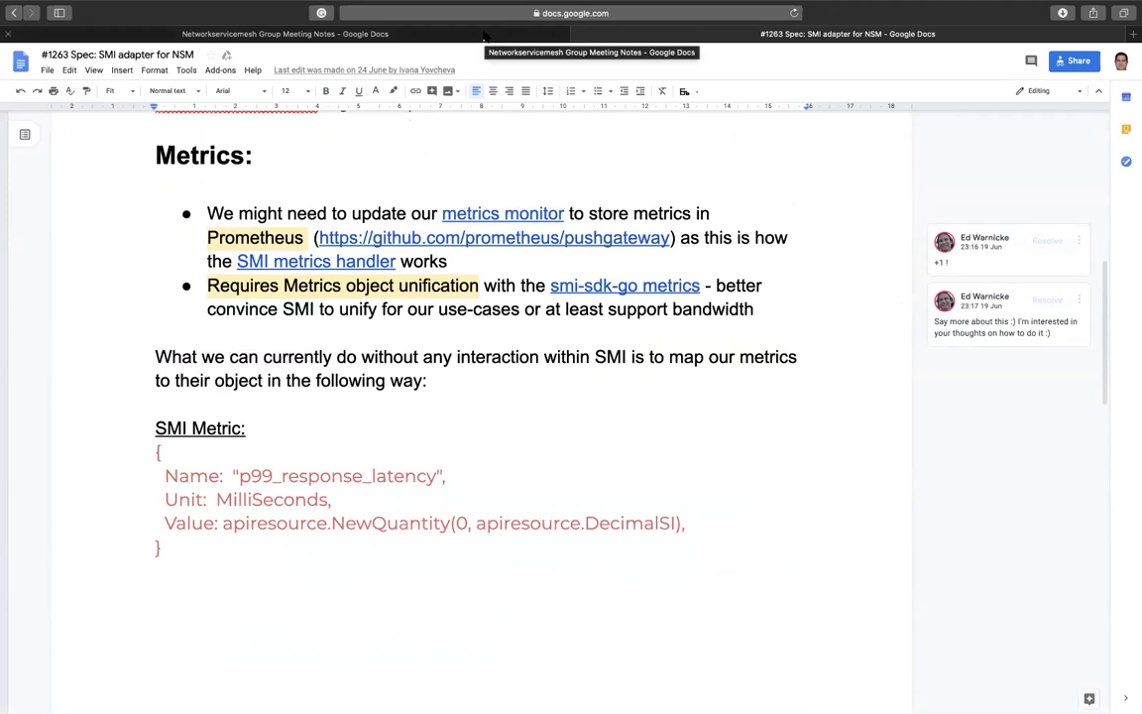
# - Return to the meeting notes and open the linked issue for Improved Selection Among Candidates with Network Awareness
pyautogui.click(267, 35)
pyautogui.scroll(-4, 344, 304)
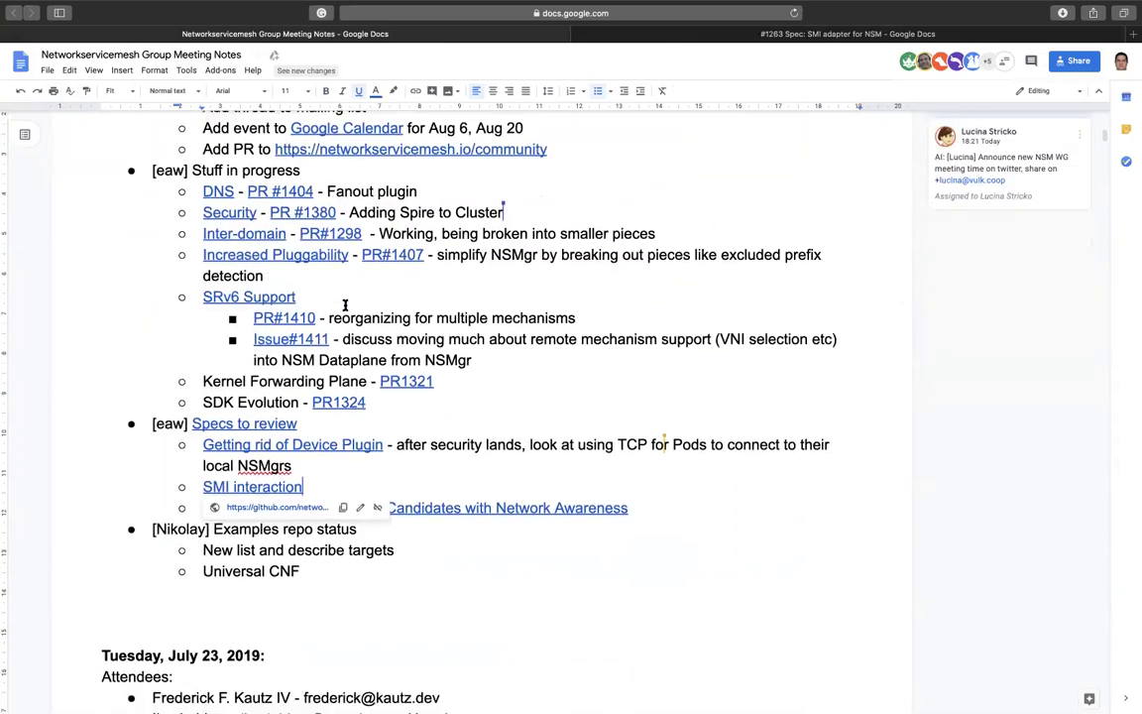
pyautogui.scroll(-1, 345, 304)
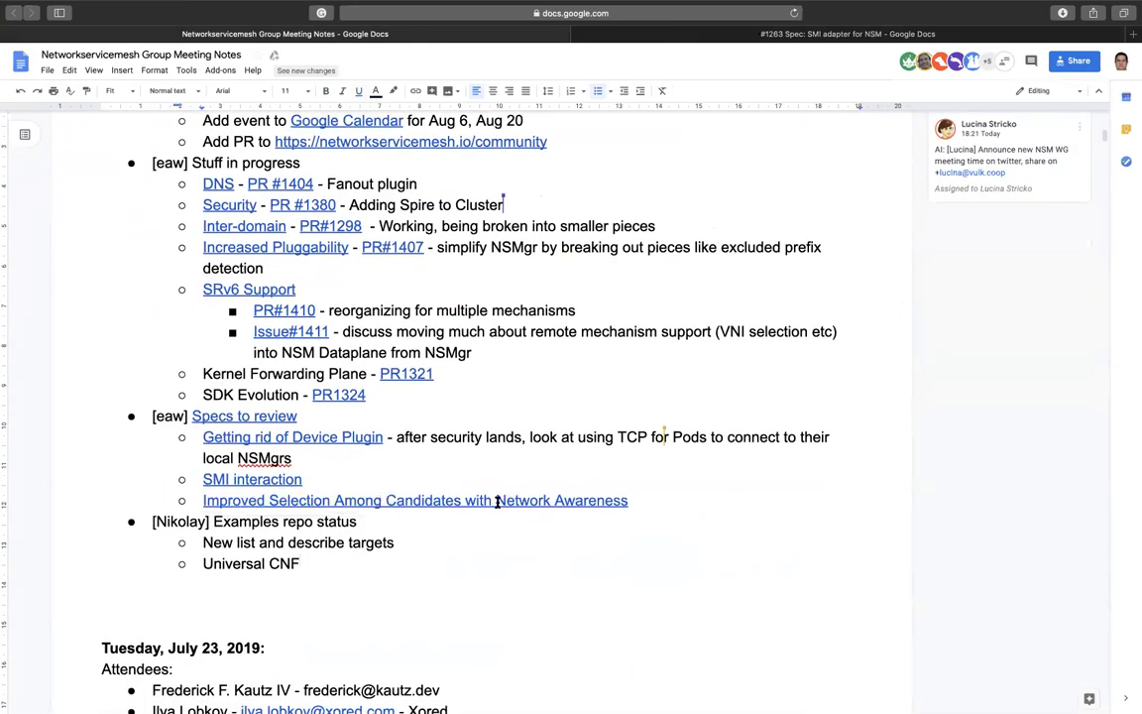
pyautogui.click(279, 500)
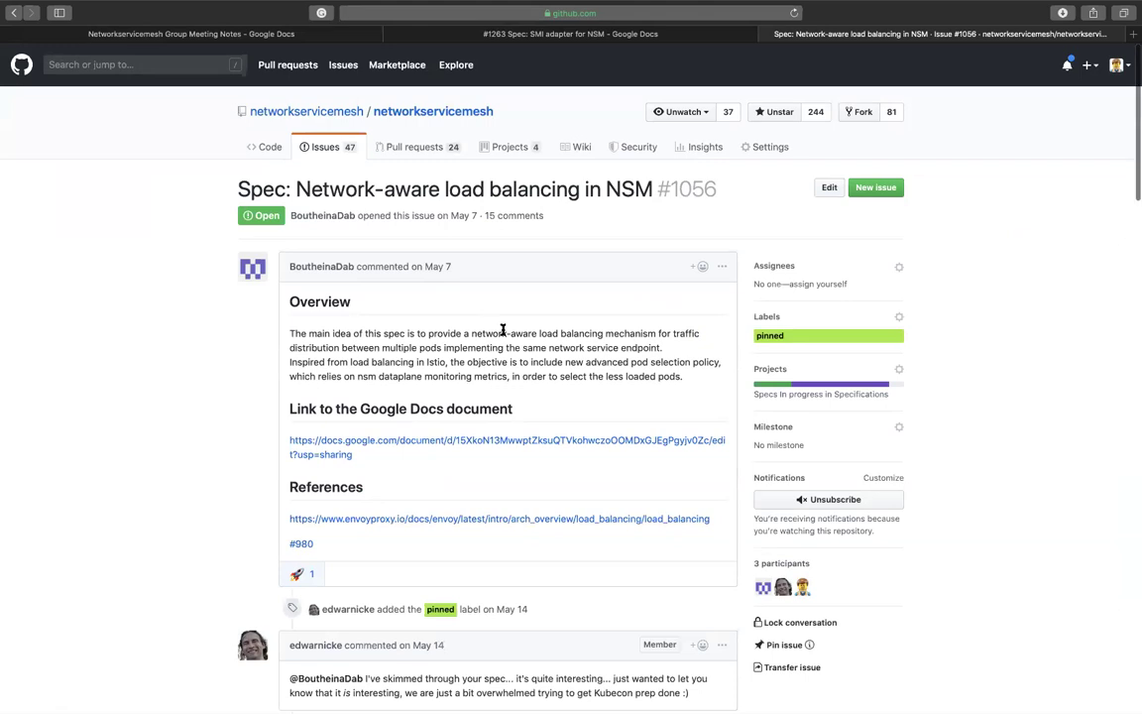
# - Skim the comments of the network-aware load balancing issue, then open the Google Docs spec linked in its description
pyautogui.scroll(-5, 502, 357)
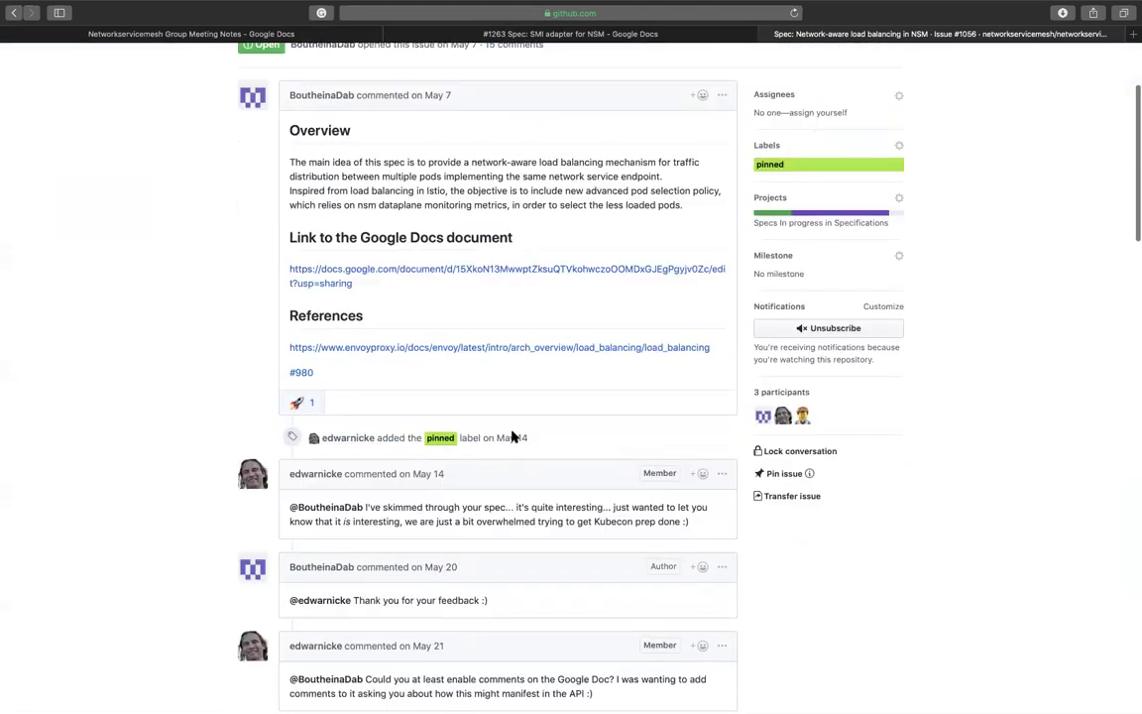
pyautogui.scroll(-10, 512, 436)
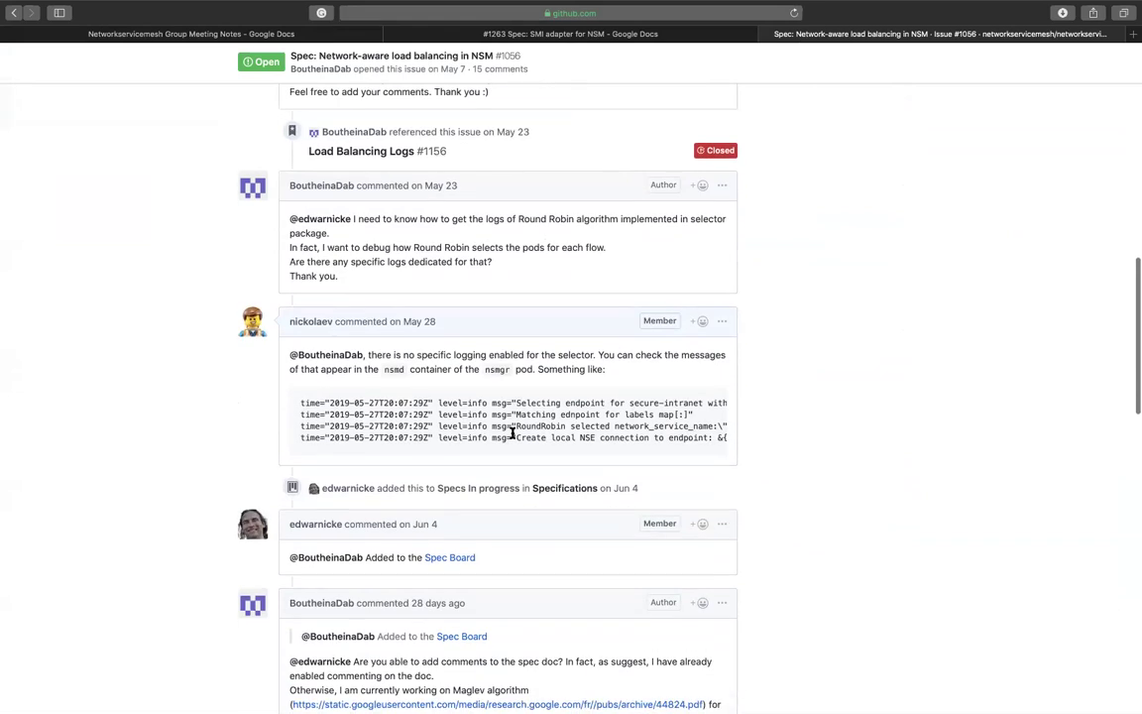
pyautogui.scroll(-14, 513, 436)
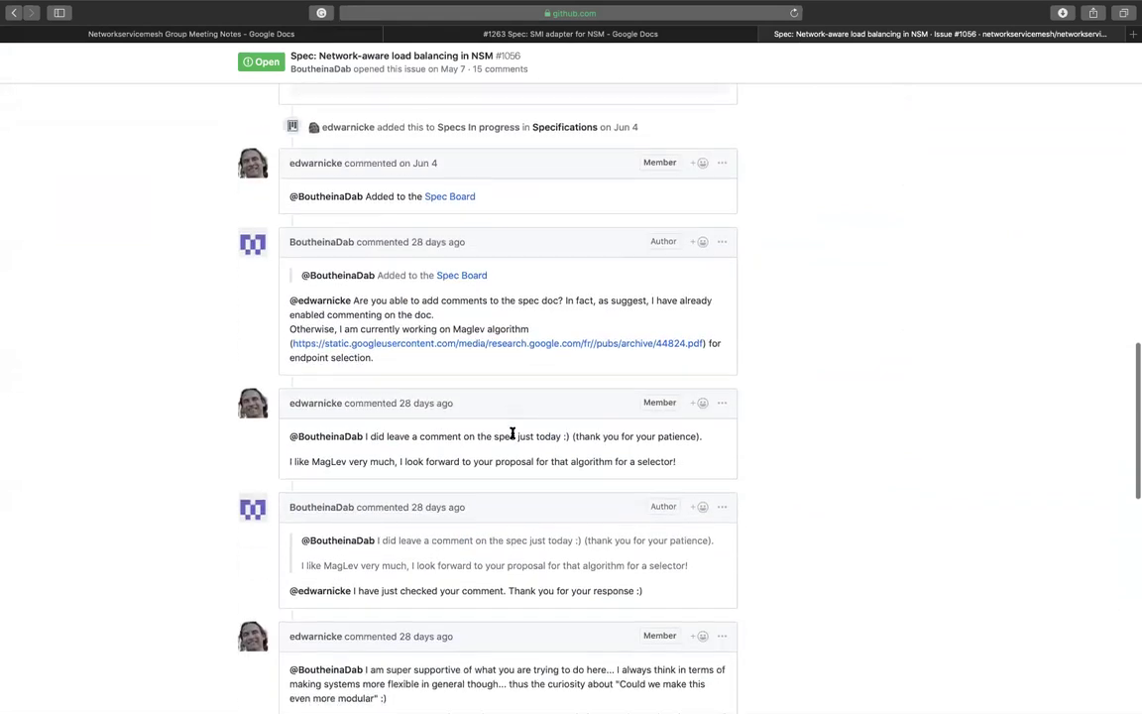
pyautogui.scroll(-6, 512, 436)
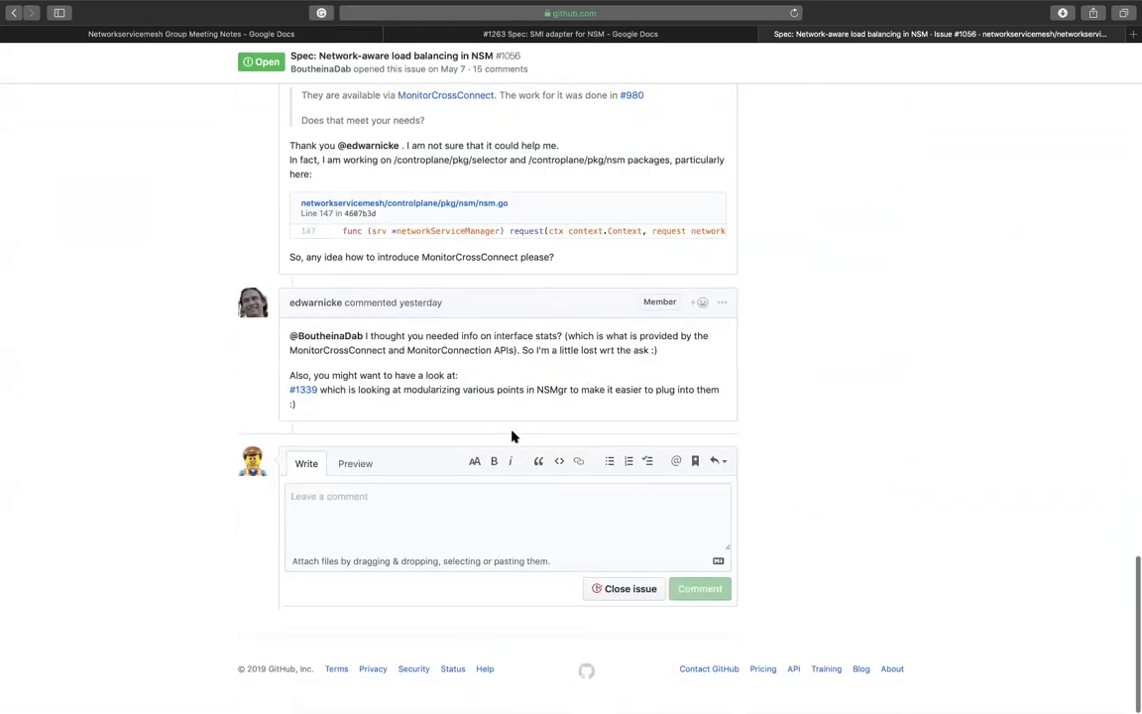
pyautogui.press('Home')
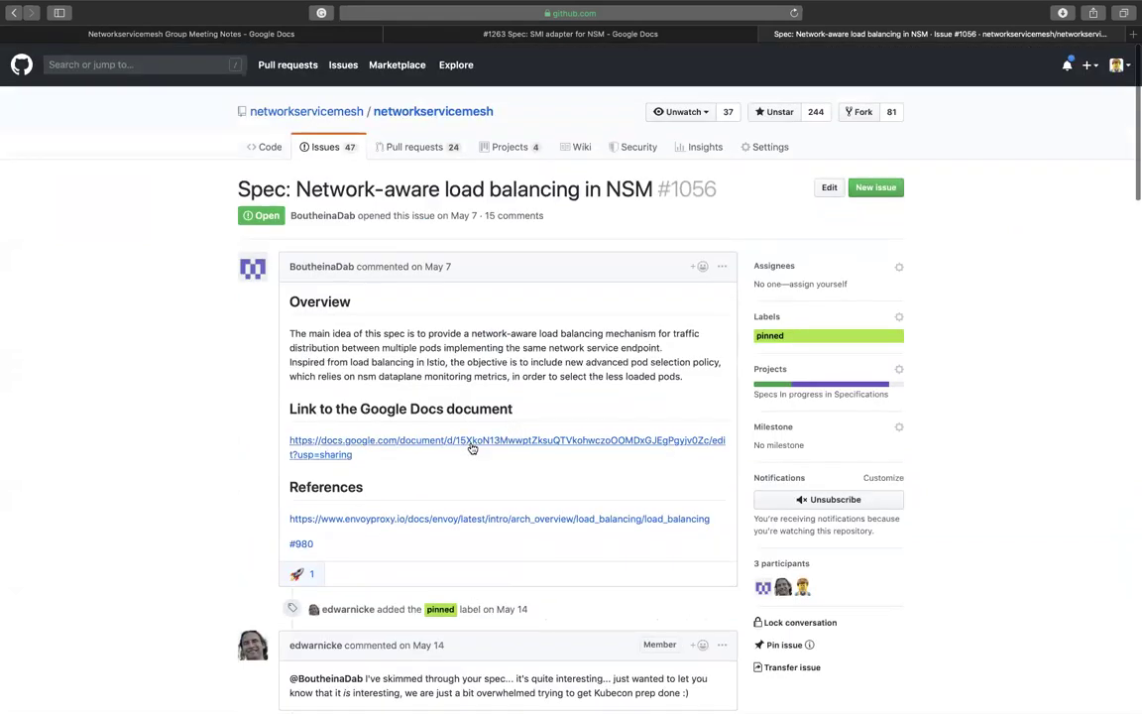
pyautogui.click(472, 448)
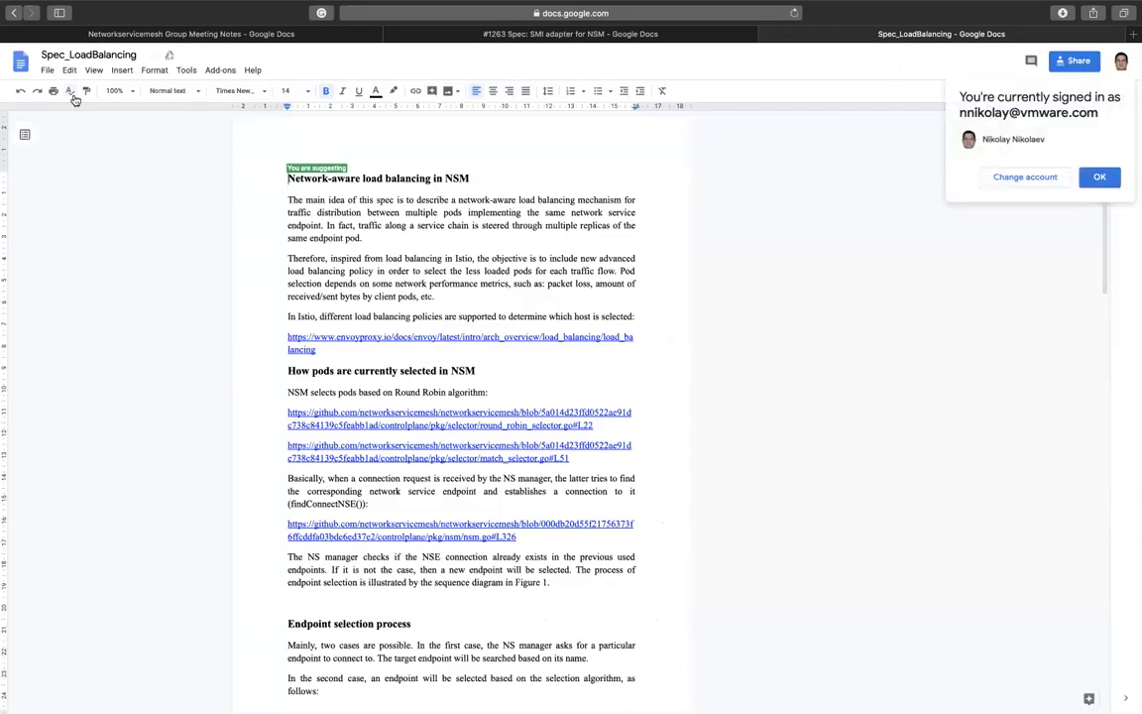
# - Set the Spec_LoadBalancing document's zoom to Fit and accept the signed-in account notice
pyautogui.click(128, 93)
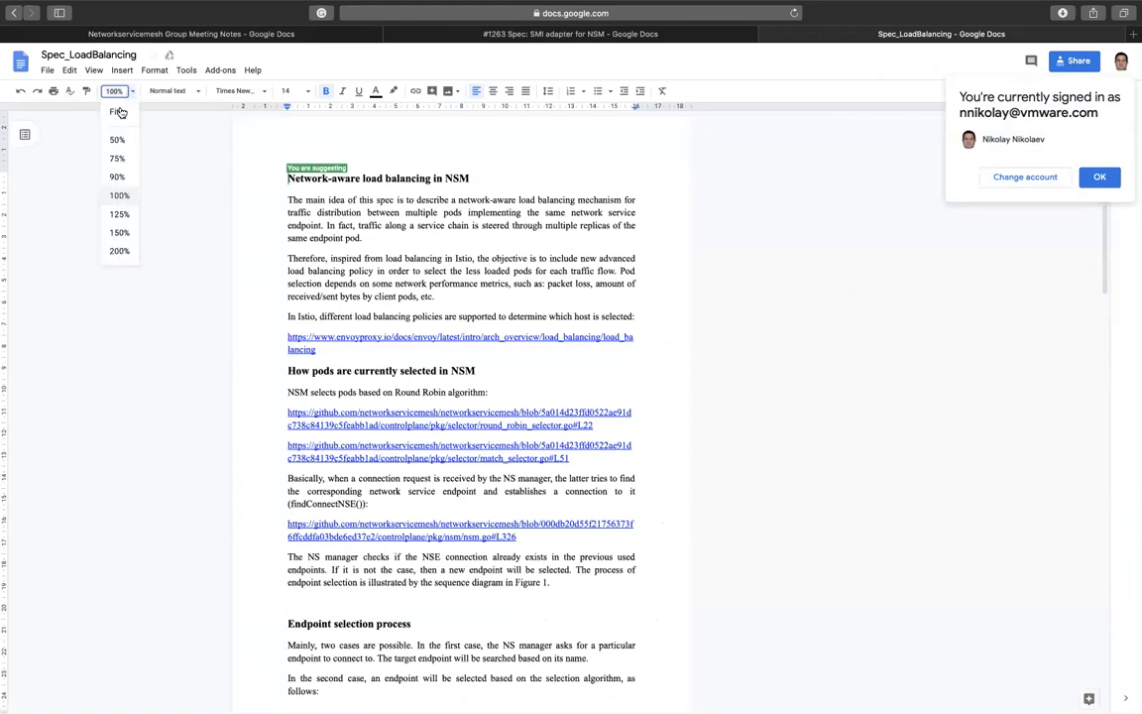
pyautogui.click(116, 111)
pyautogui.scroll(-5, 485, 295)
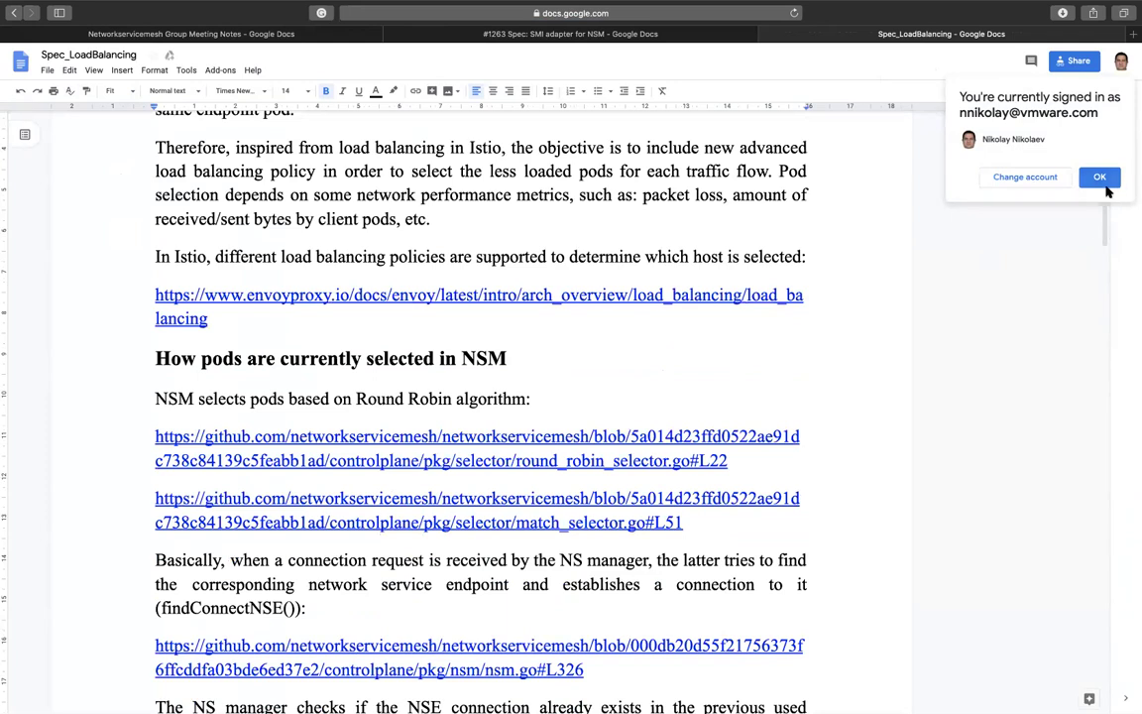
pyautogui.click(1101, 178)
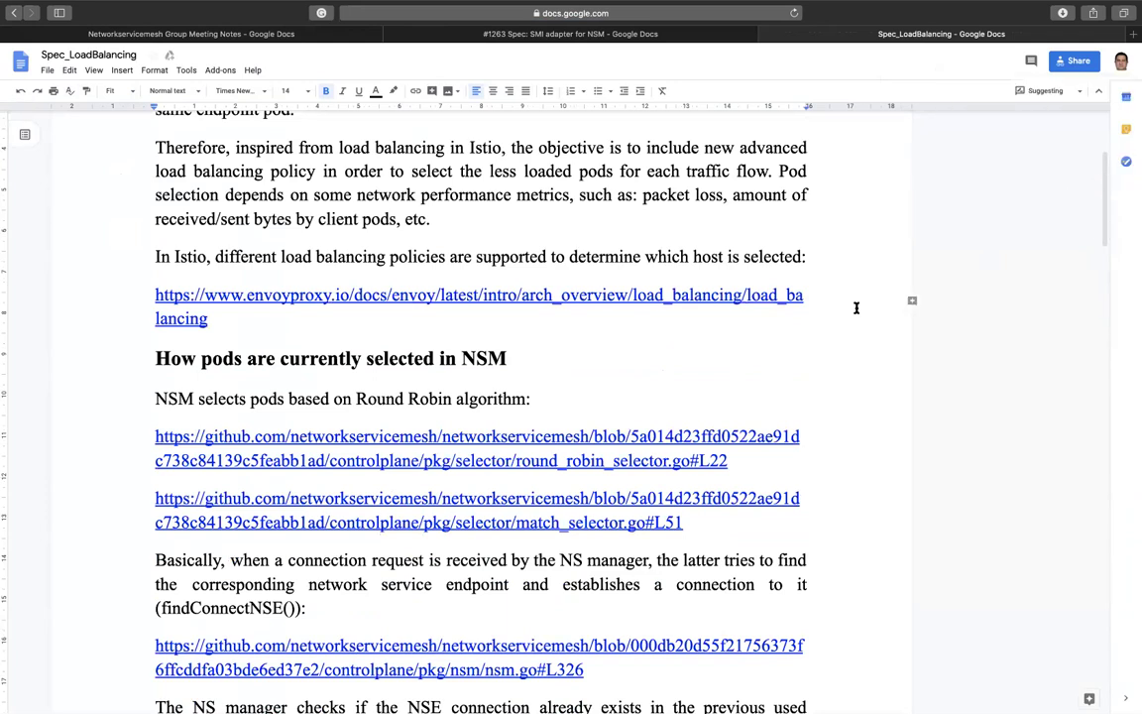
# - Read how NSM currently selects pods, the endpoint selection process, the Figure 1 sequence diagram and its explained steps
pyautogui.scroll(-1, 857, 307)
pyautogui.scroll(-10, 856, 307)
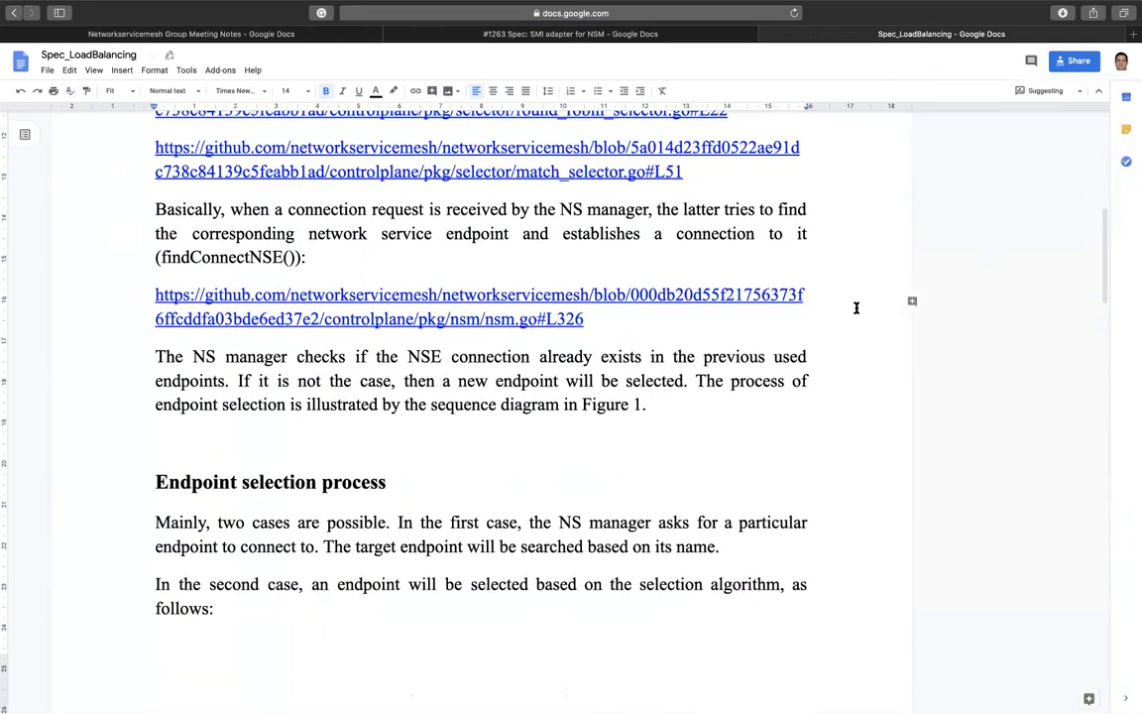
pyautogui.scroll(-7, 857, 307)
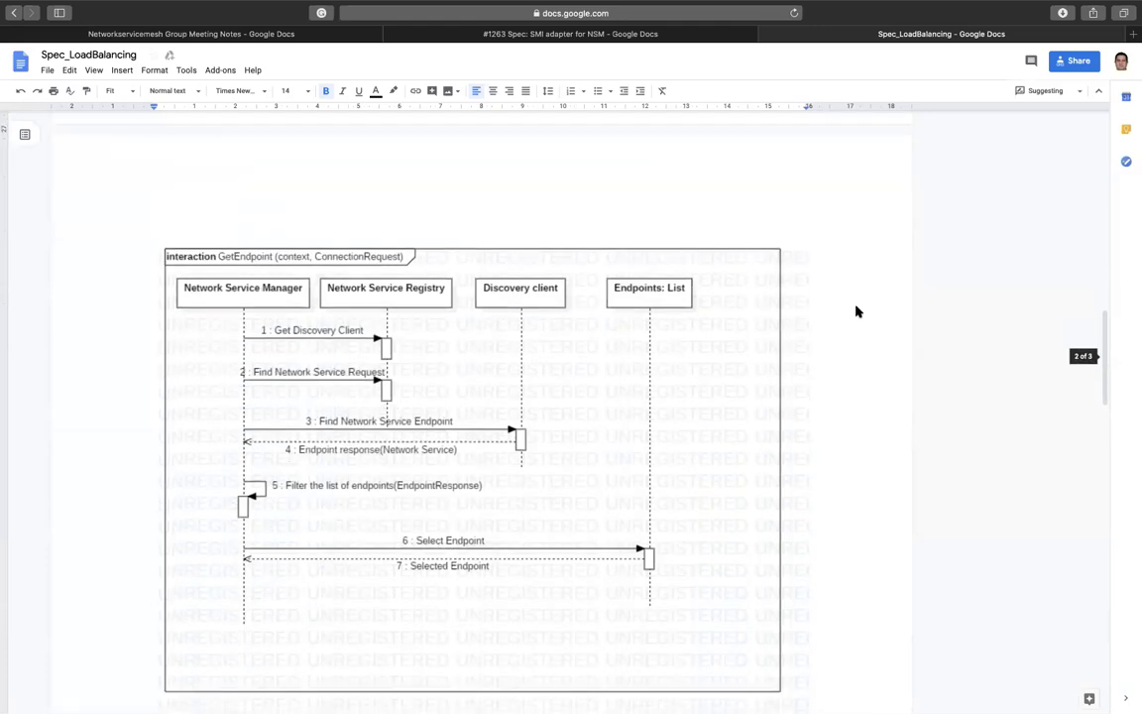
pyautogui.scroll(-1, 856, 307)
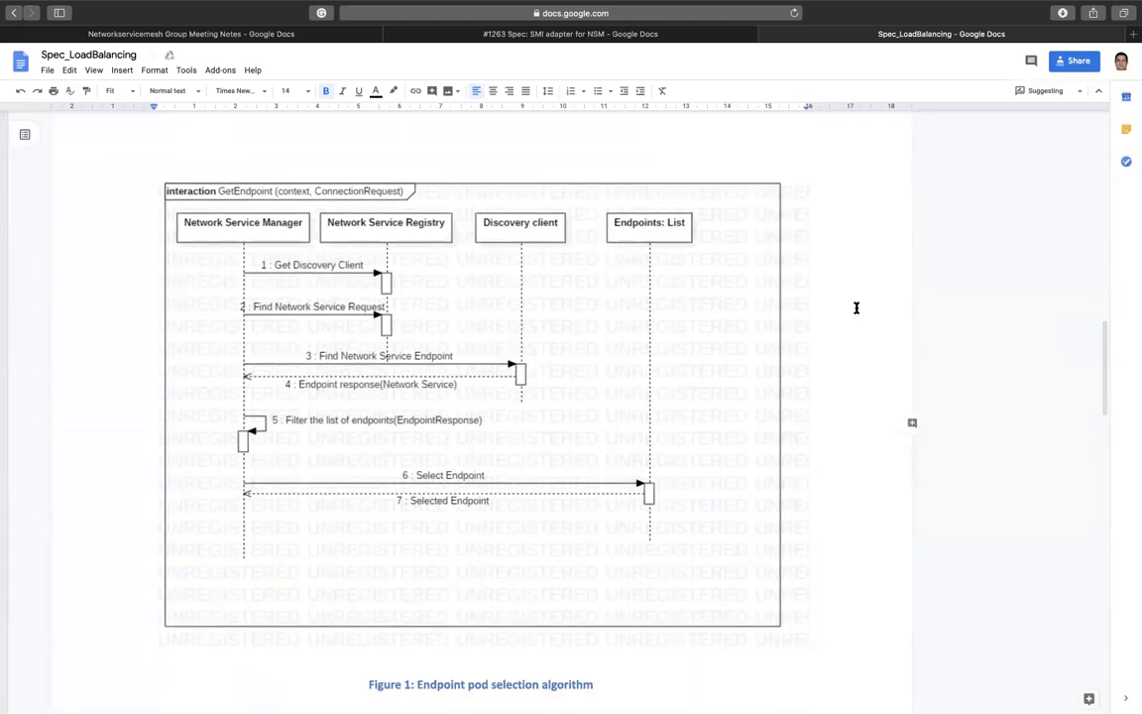
pyautogui.scroll(-10, 856, 307)
pyautogui.scroll(-1, 856, 308)
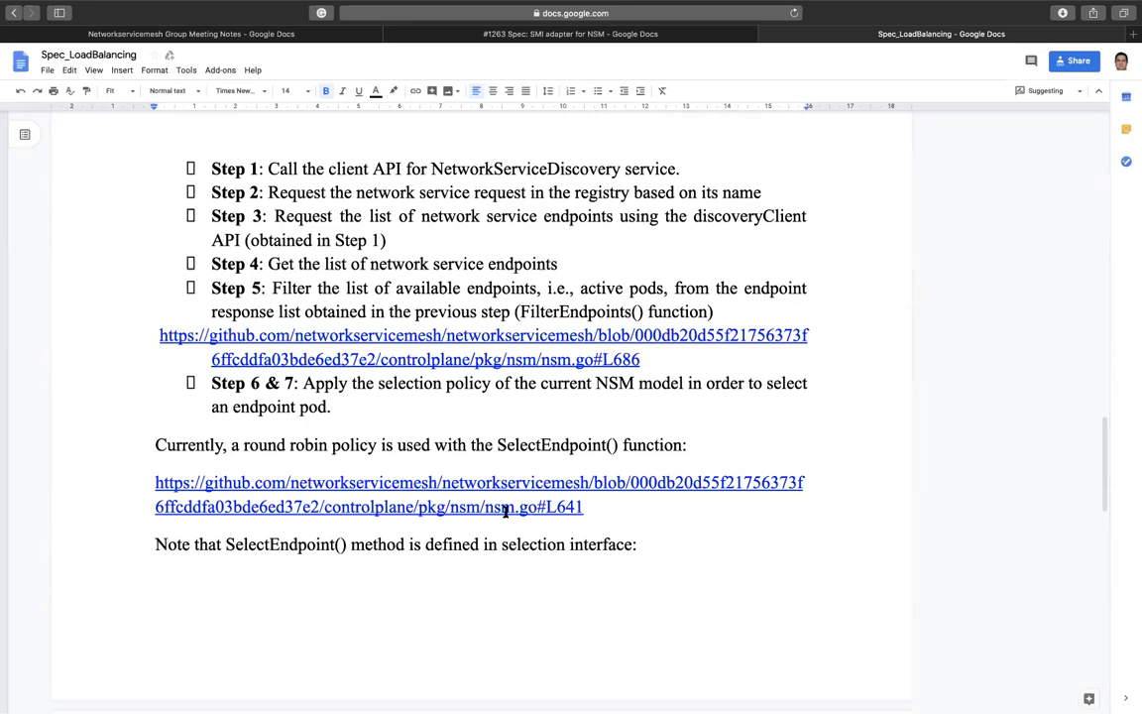
# - Review Steps 1 to 7 again, then go back over the Figure 1 diagram to the Endpoint selection process section
pyautogui.scroll(2, 524, 501)
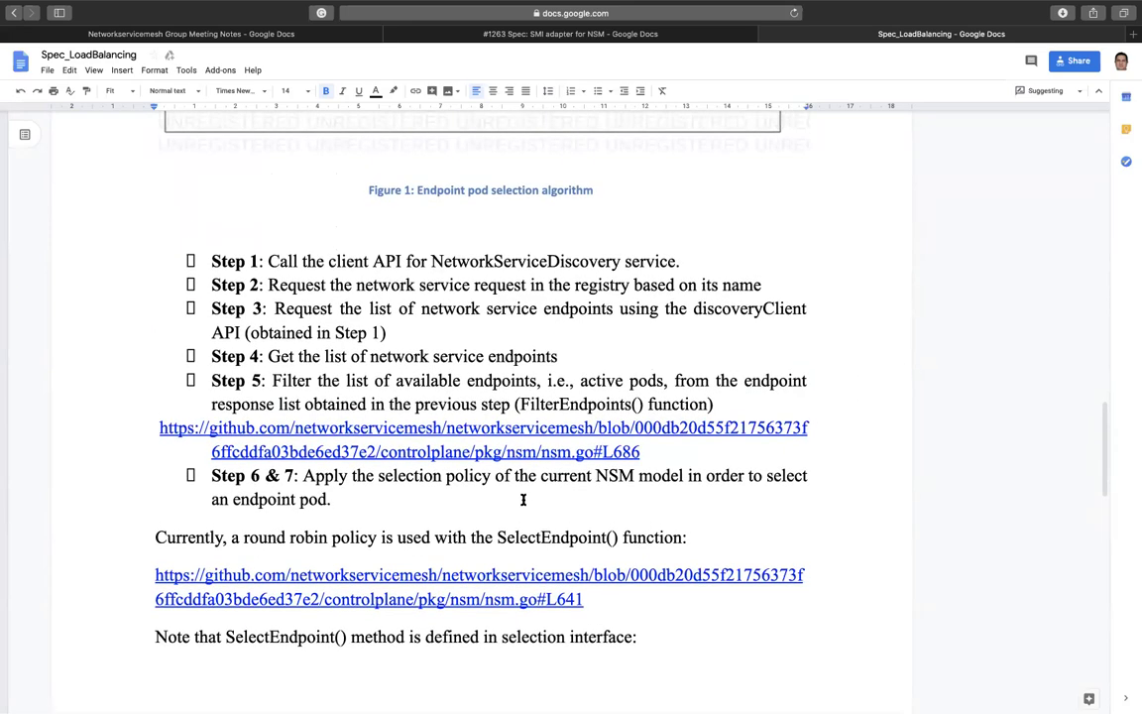
pyautogui.scroll(-1, 523, 500)
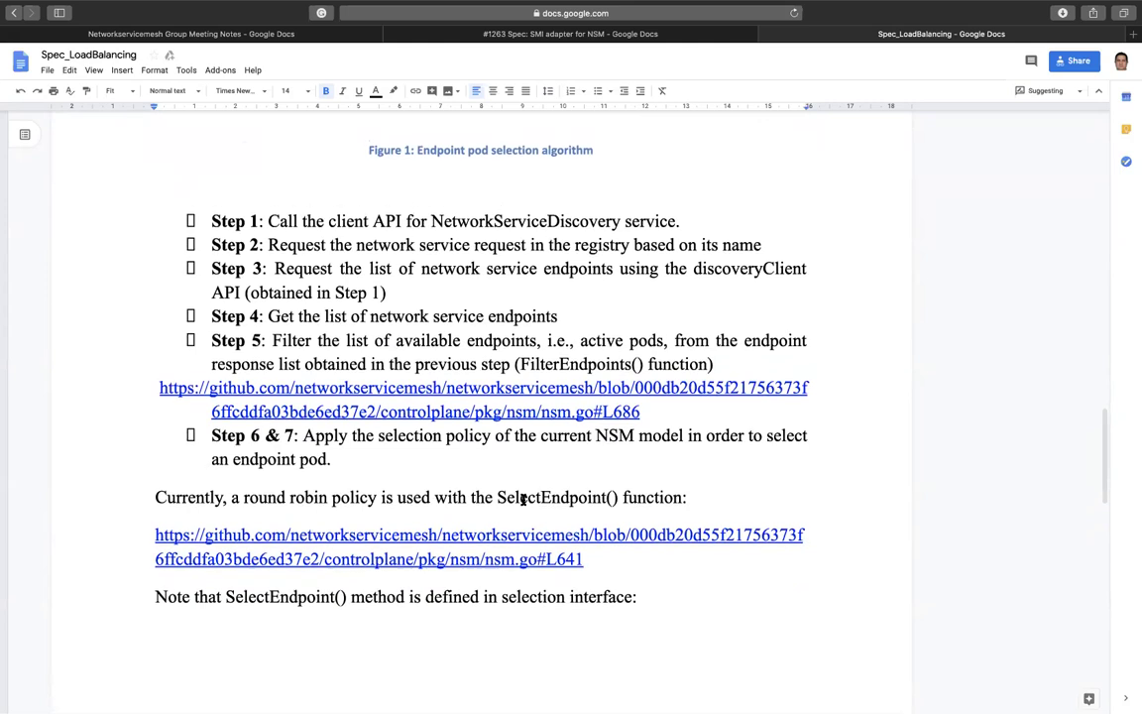
pyautogui.scroll(1, 522, 499)
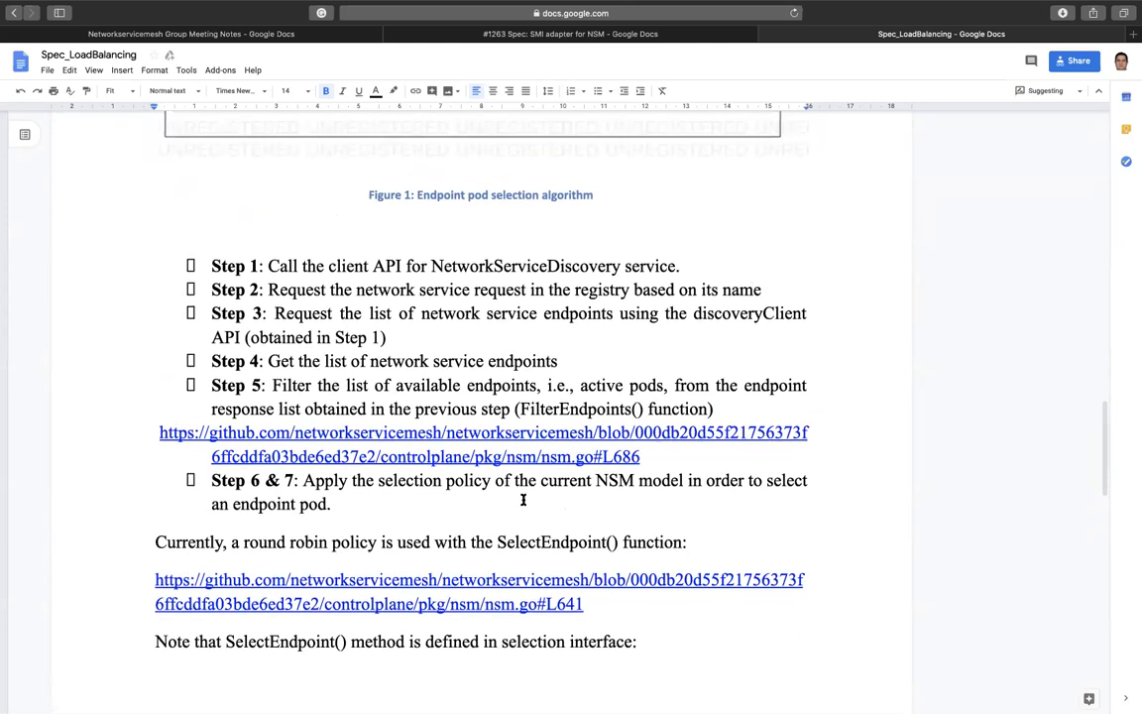
pyautogui.scroll(1, 522, 500)
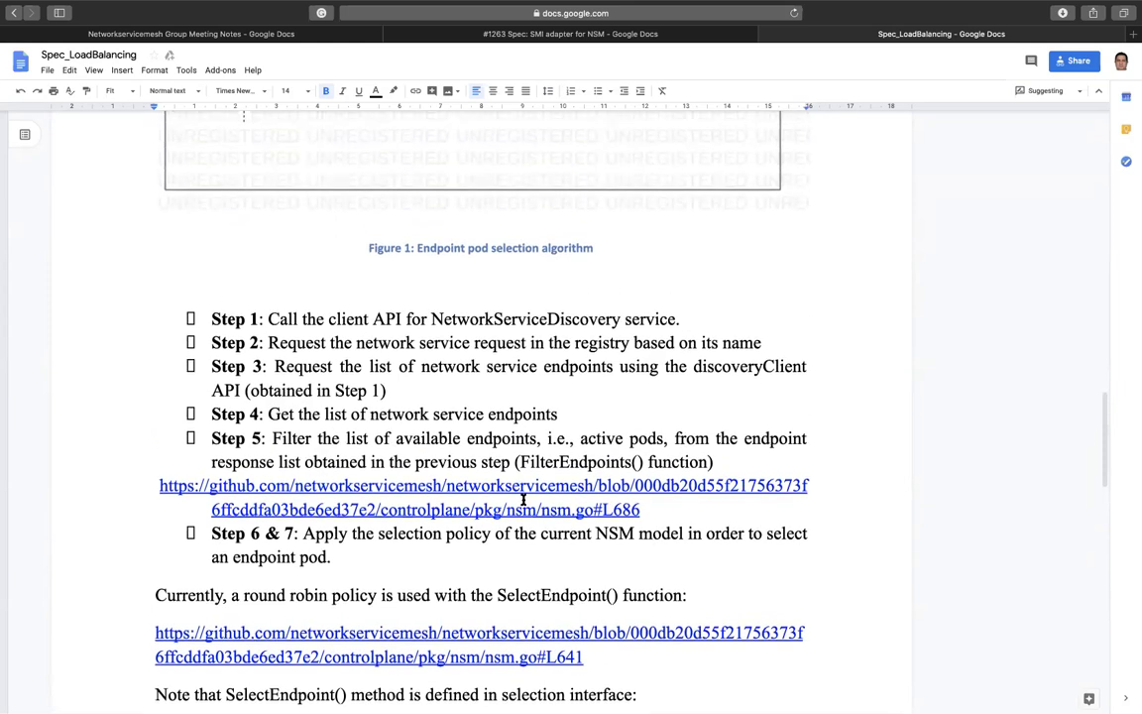
pyautogui.scroll(7, 522, 499)
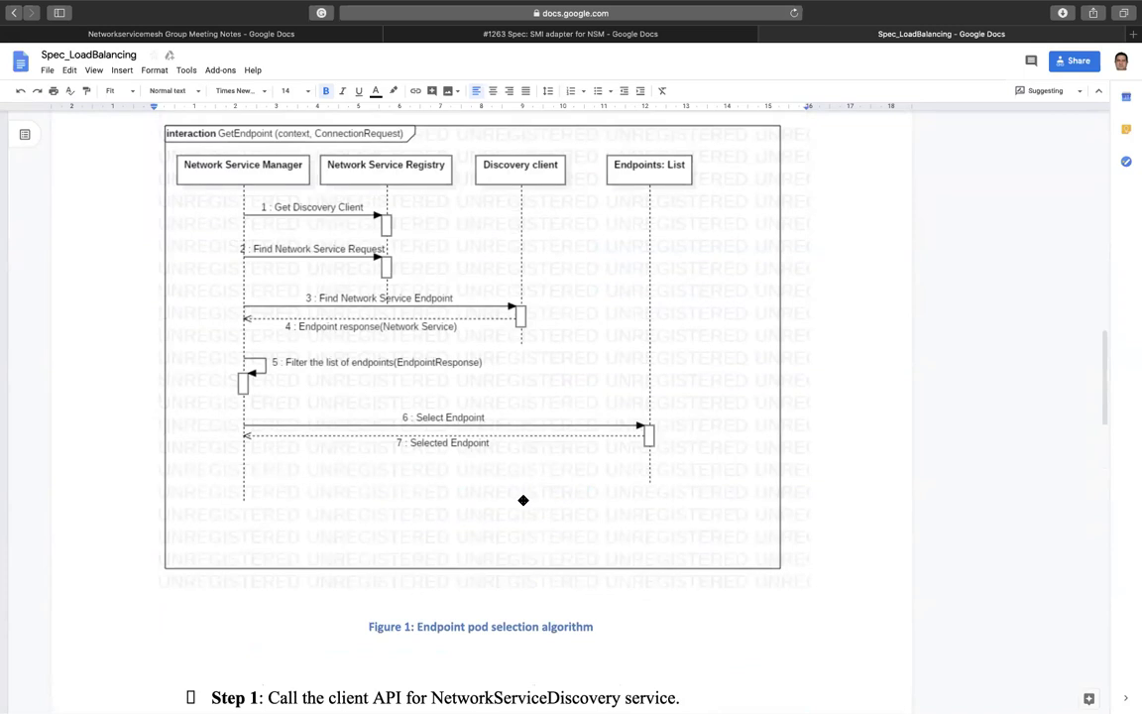
pyautogui.scroll(1, 522, 500)
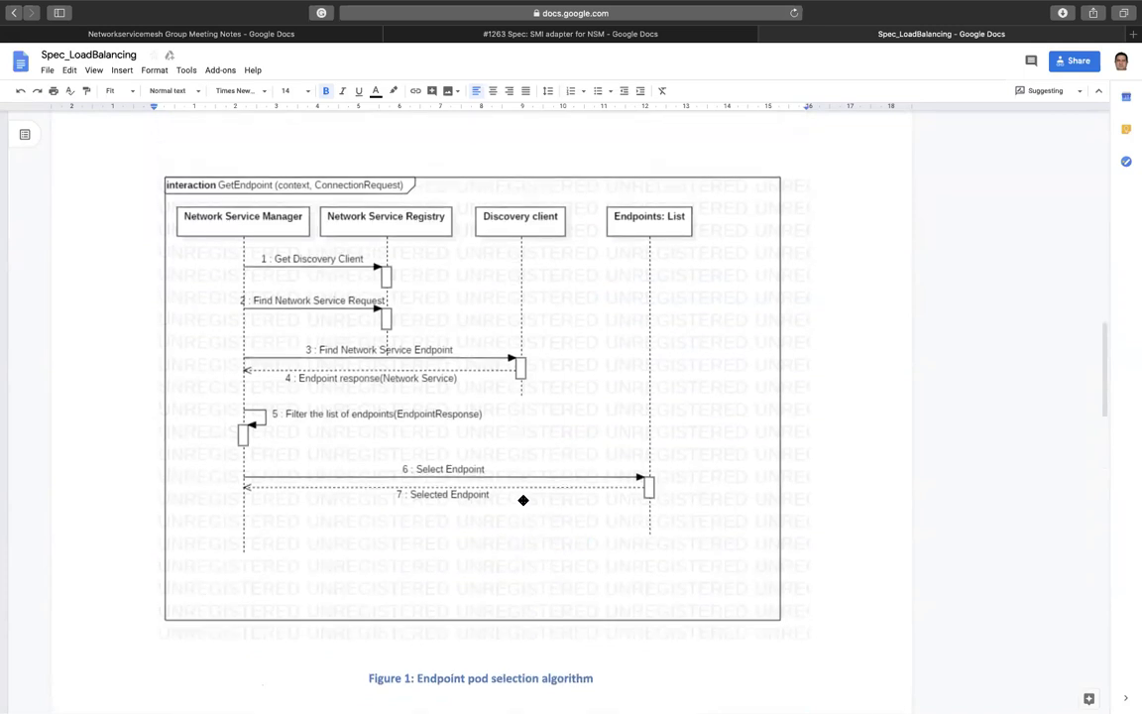
pyautogui.scroll(10, 522, 500)
pyautogui.scroll(2, 523, 500)
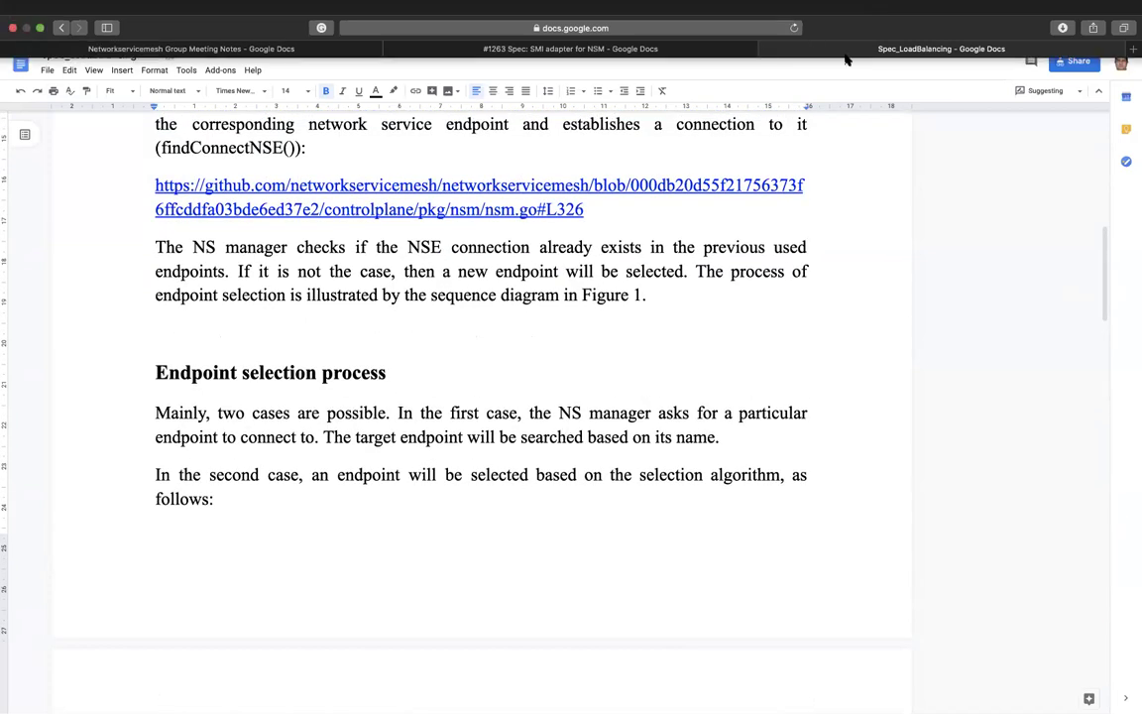
# - Close the load balancing and SMI adapter specs and place the cursor after Universal CNF in the meeting notes
pyautogui.click(765, 49)
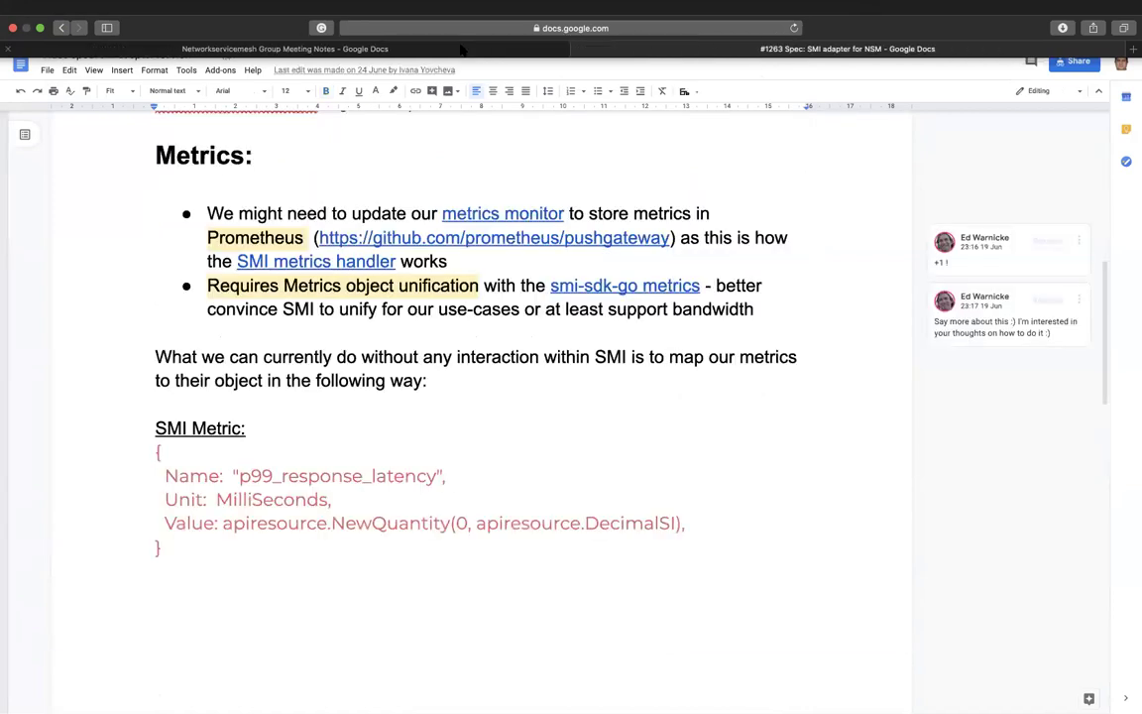
pyautogui.click(580, 49)
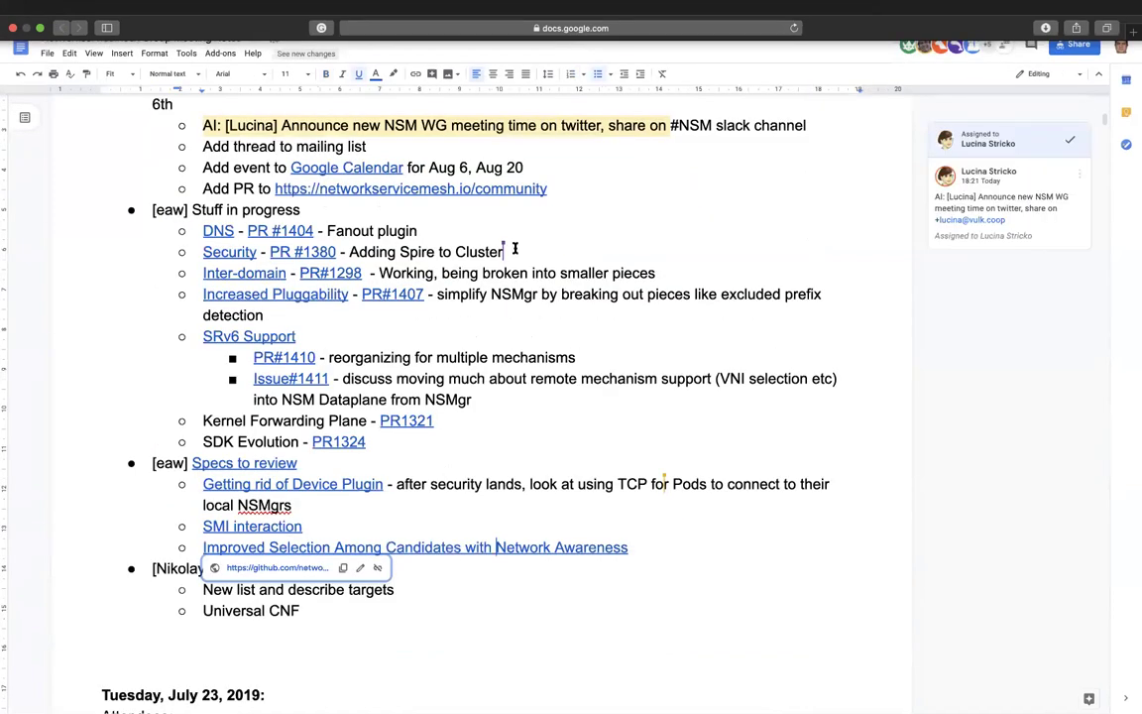
pyautogui.click(437, 632)
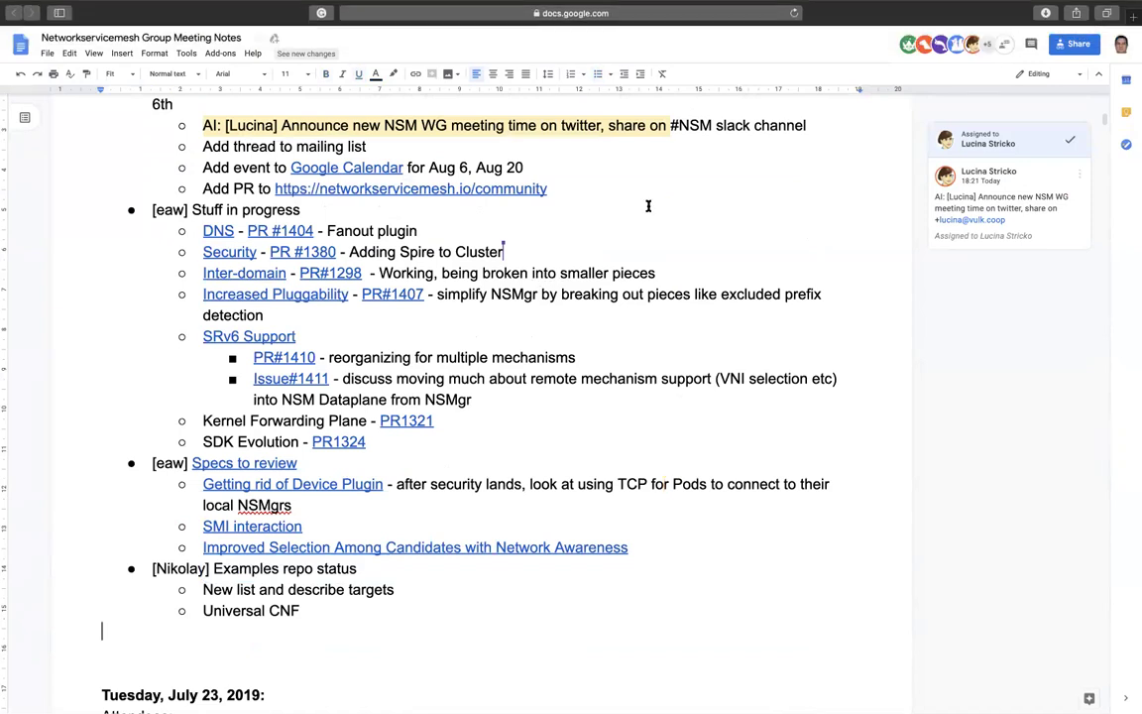
pyautogui.click(399, 610)
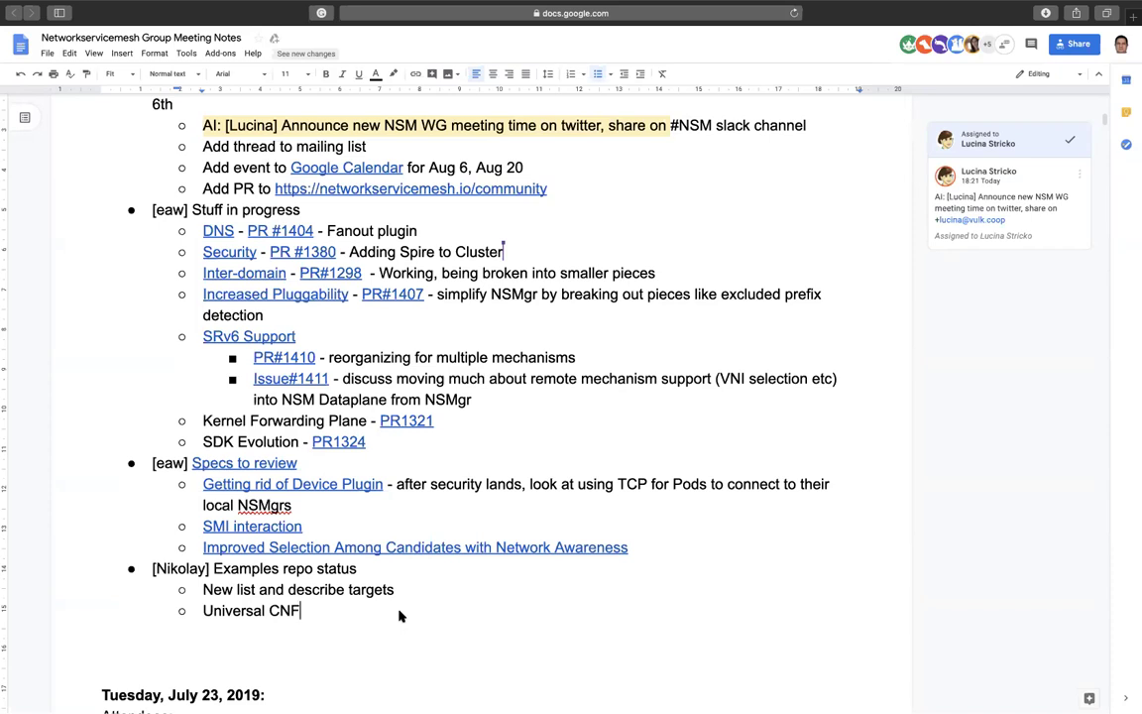
pyautogui.click(402, 615)
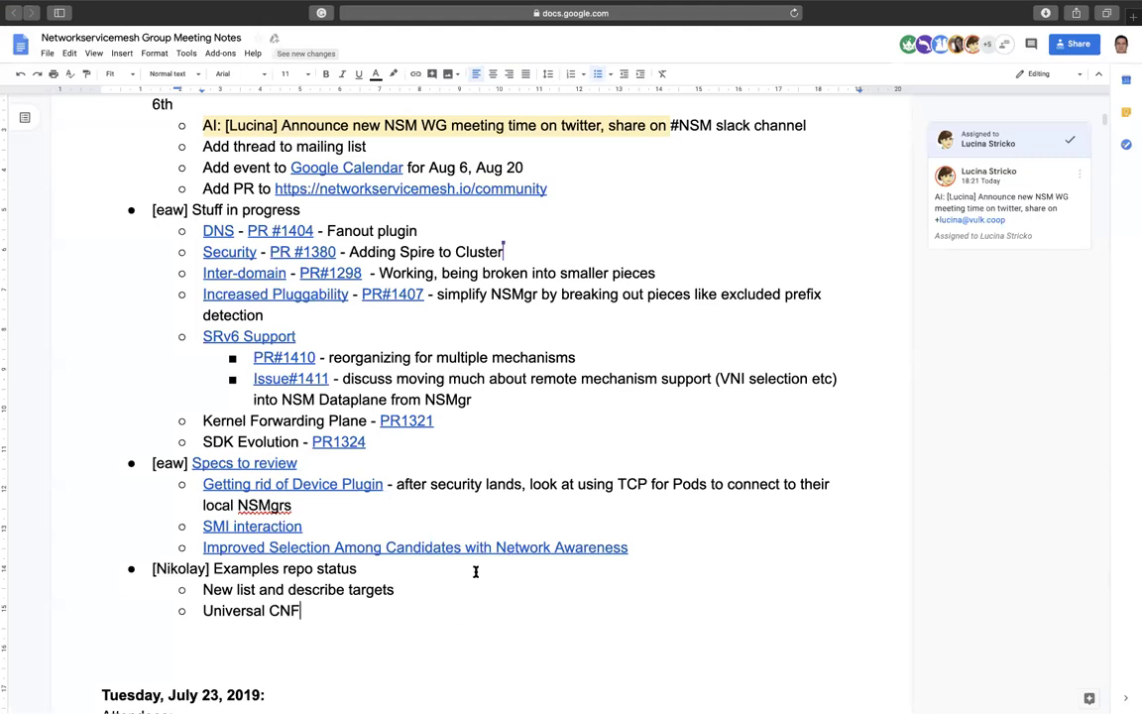
# - Look back through the July 30, 2019 agenda items up to the attendee list at the start of the meeting notes
pyautogui.scroll(3, 475, 570)
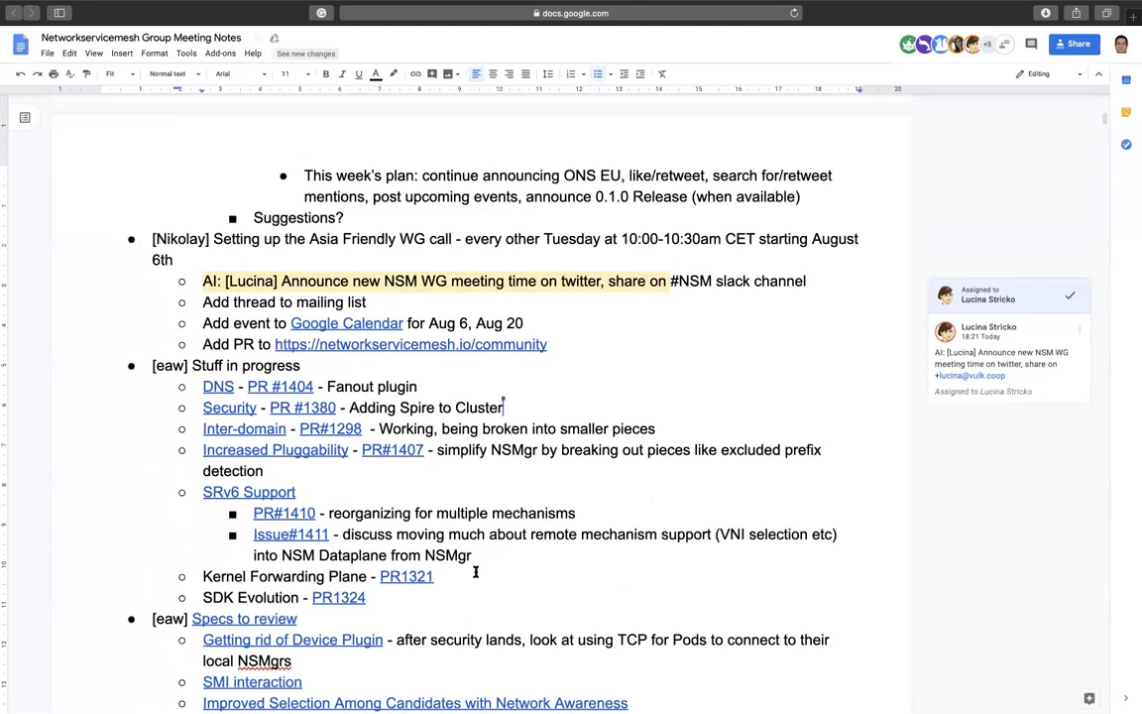
pyautogui.scroll(-1, 475, 571)
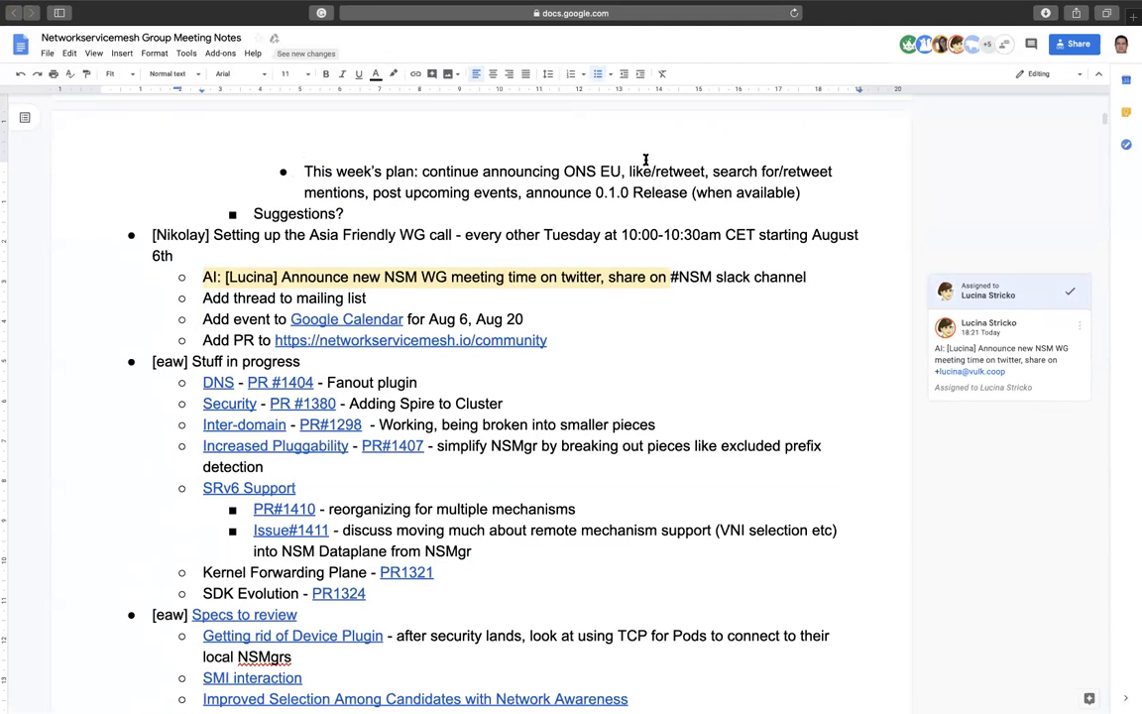
pyautogui.scroll(10, 616, 277)
pyautogui.scroll(9, 615, 277)
pyautogui.scroll(12, 615, 277)
pyautogui.scroll(10, 615, 277)
pyautogui.scroll(2, 615, 276)
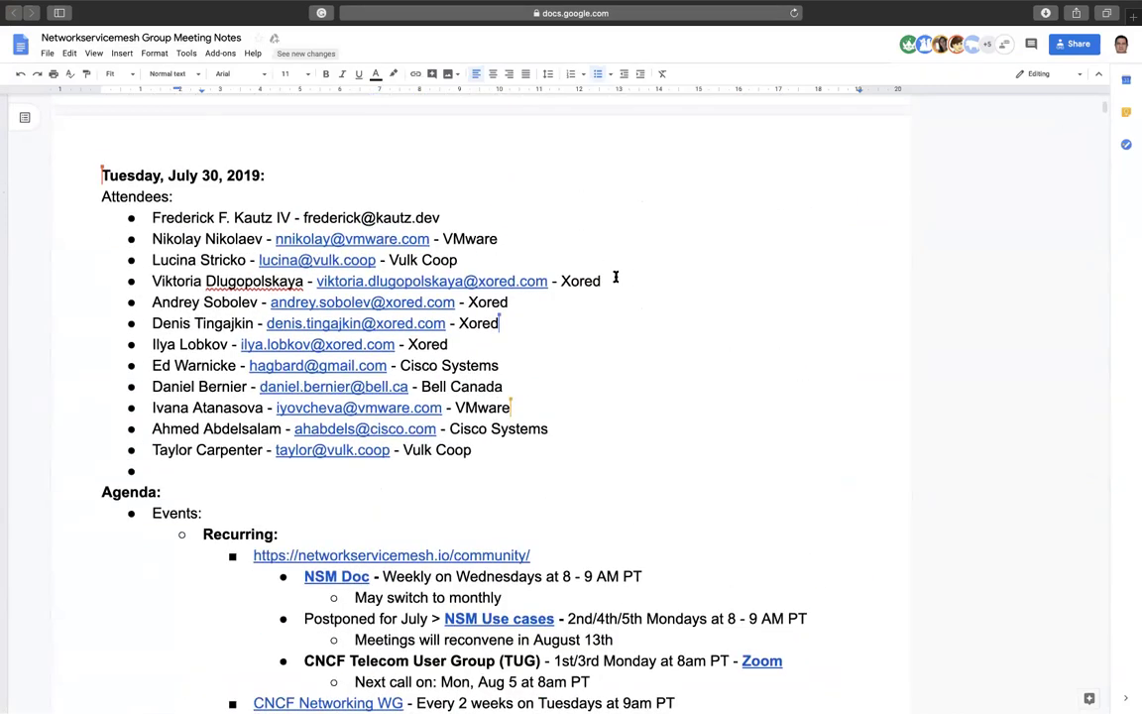
pyautogui.moveTo(643, 7)
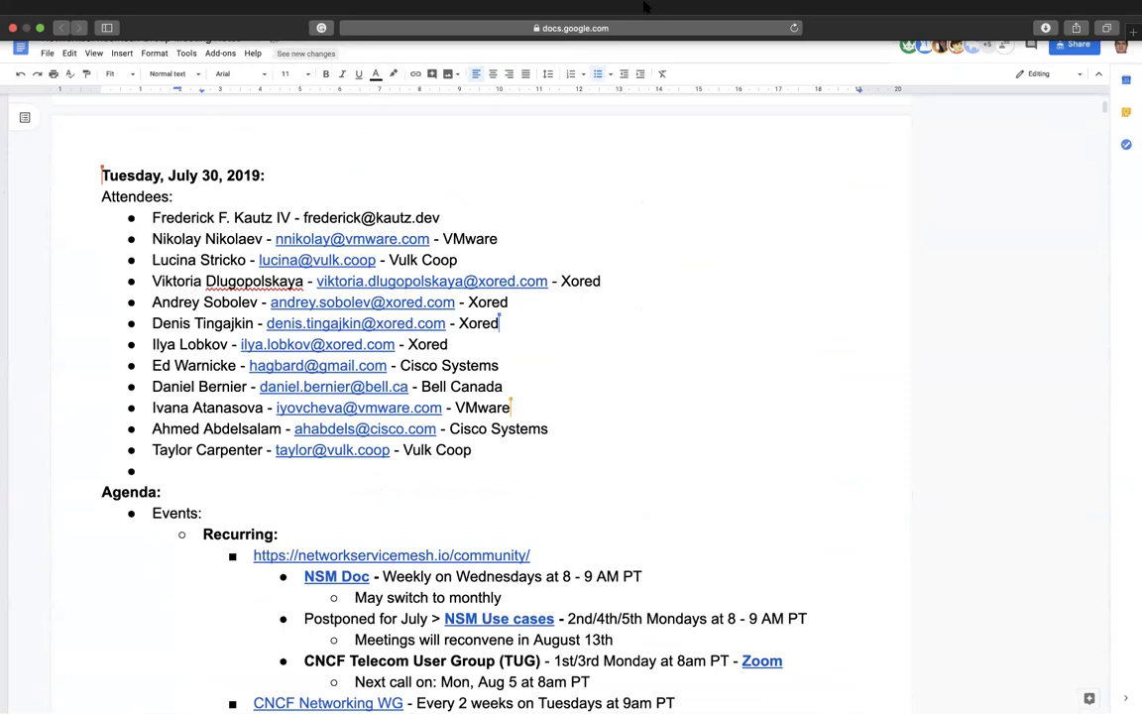